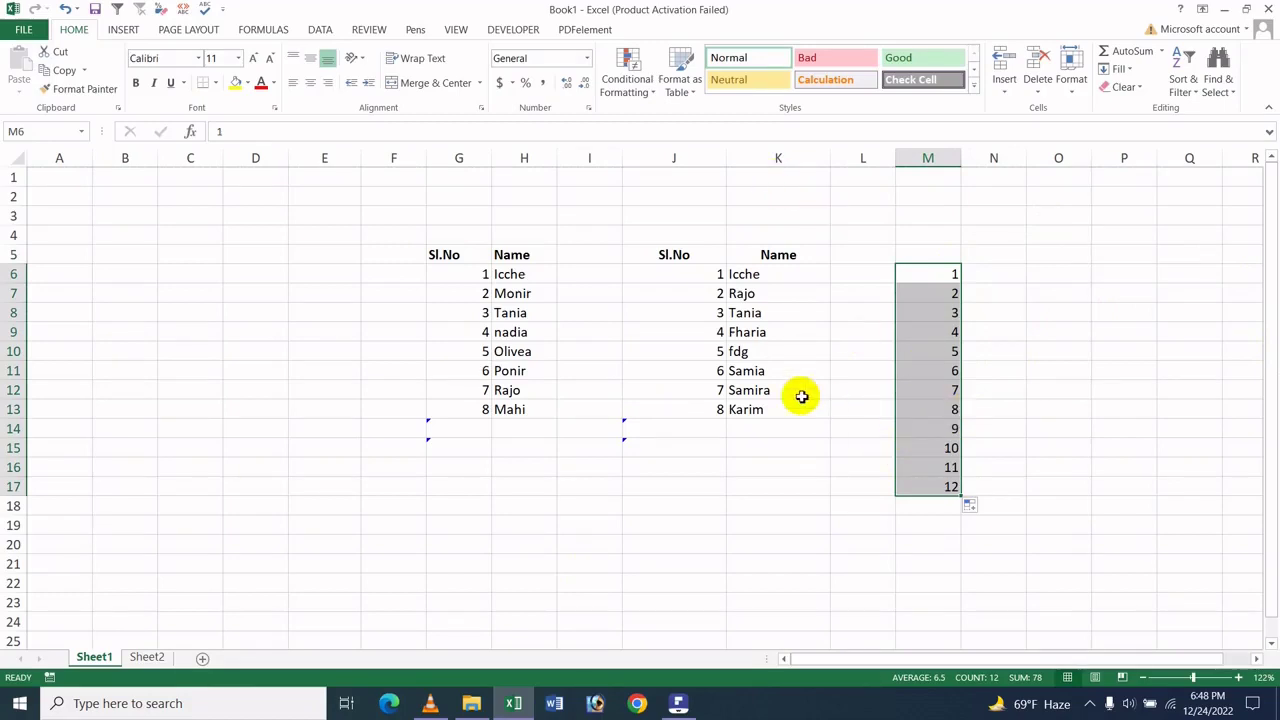
Add a person's name in K14 and the sample text "gdfg" in K15 of the second table
{"action": "left_click", "coordinate": [762, 390]}
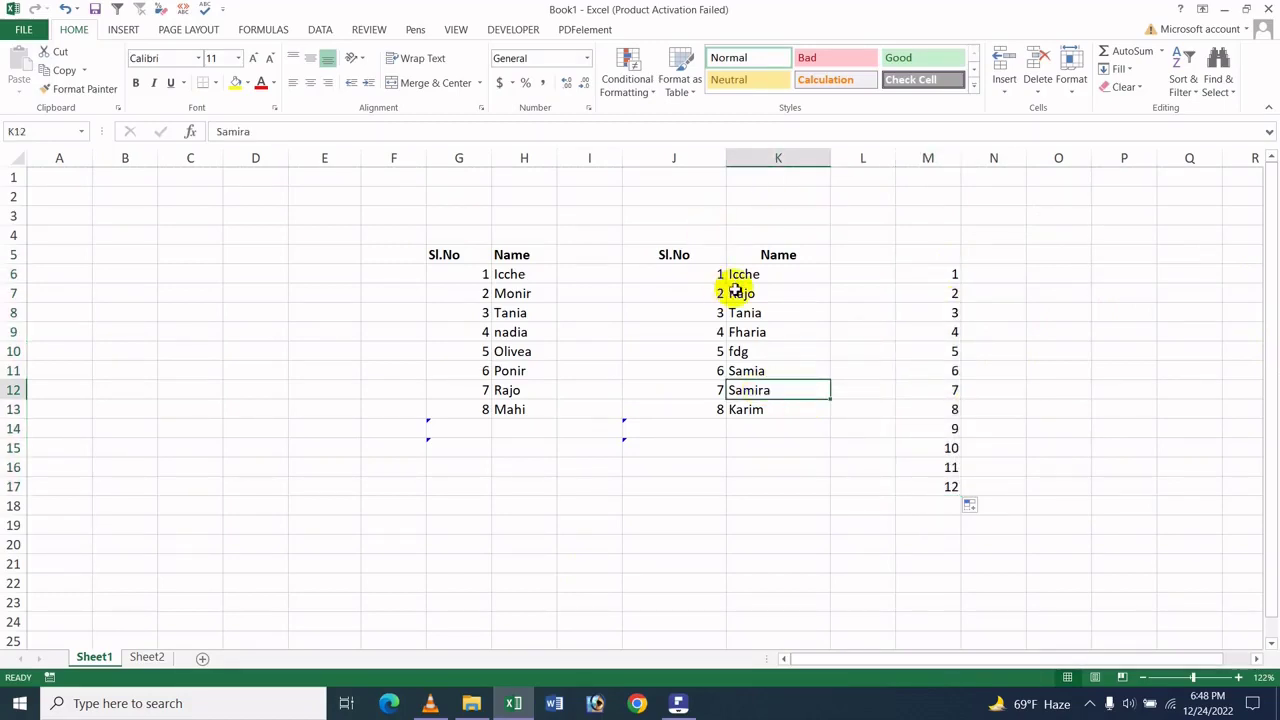
{"action": "left_click", "coordinate": [766, 442]}
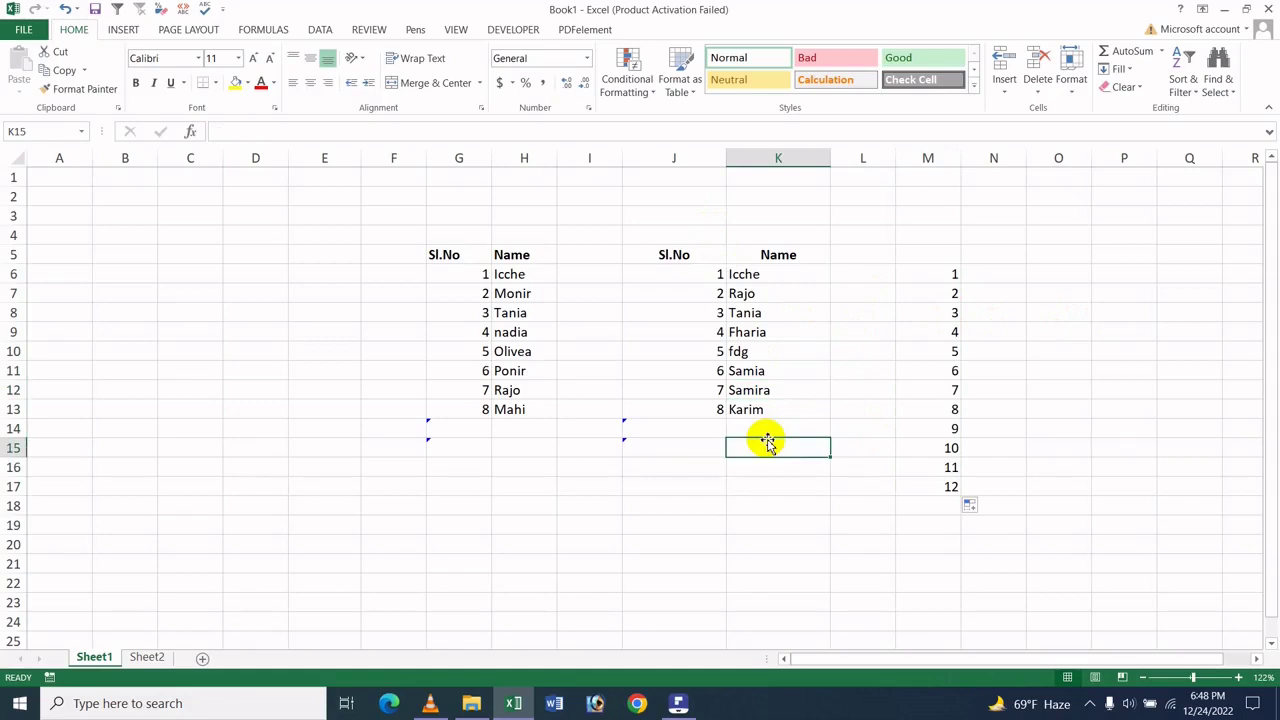
{"action": "key", "text": "Up"}
{"action": "type", "text": "aly"}
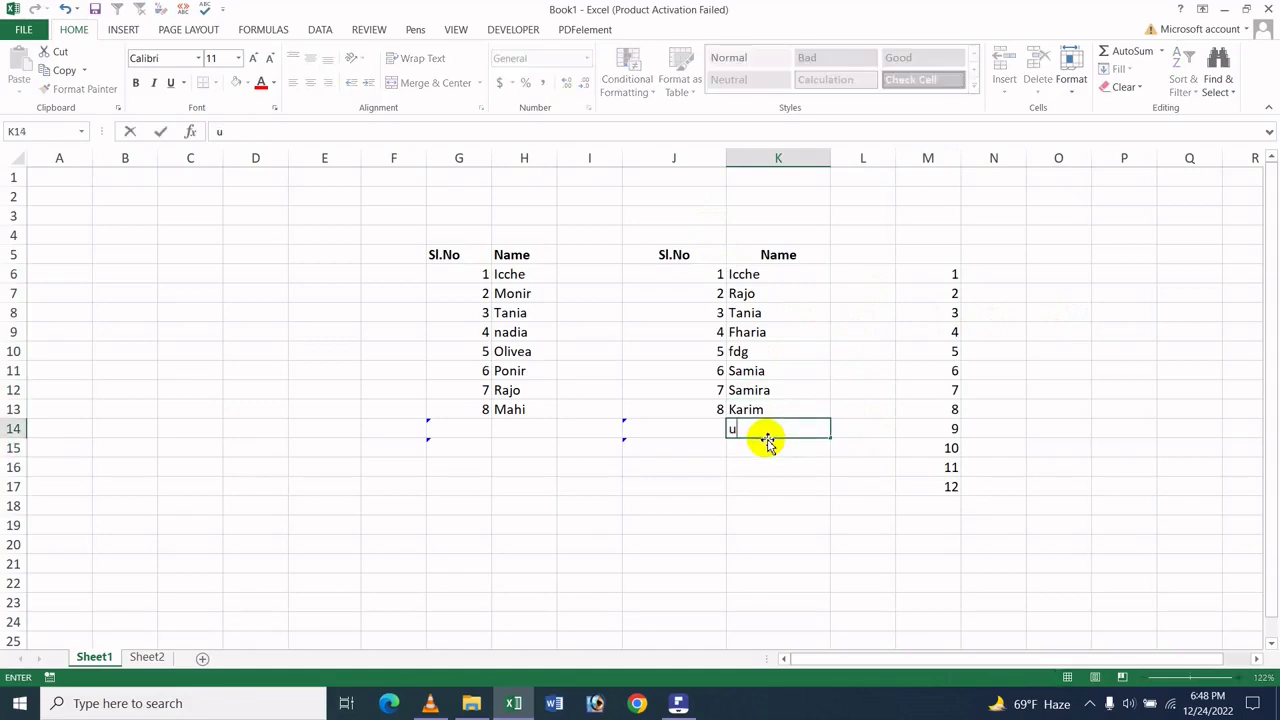
{"action": "key", "text": "BackSpace"}
{"action": "key", "text": "BackSpace"}
{"action": "key", "text": "BackSpace"}
{"action": "type", "text": "Tania"}
{"action": "key", "text": "Return"}
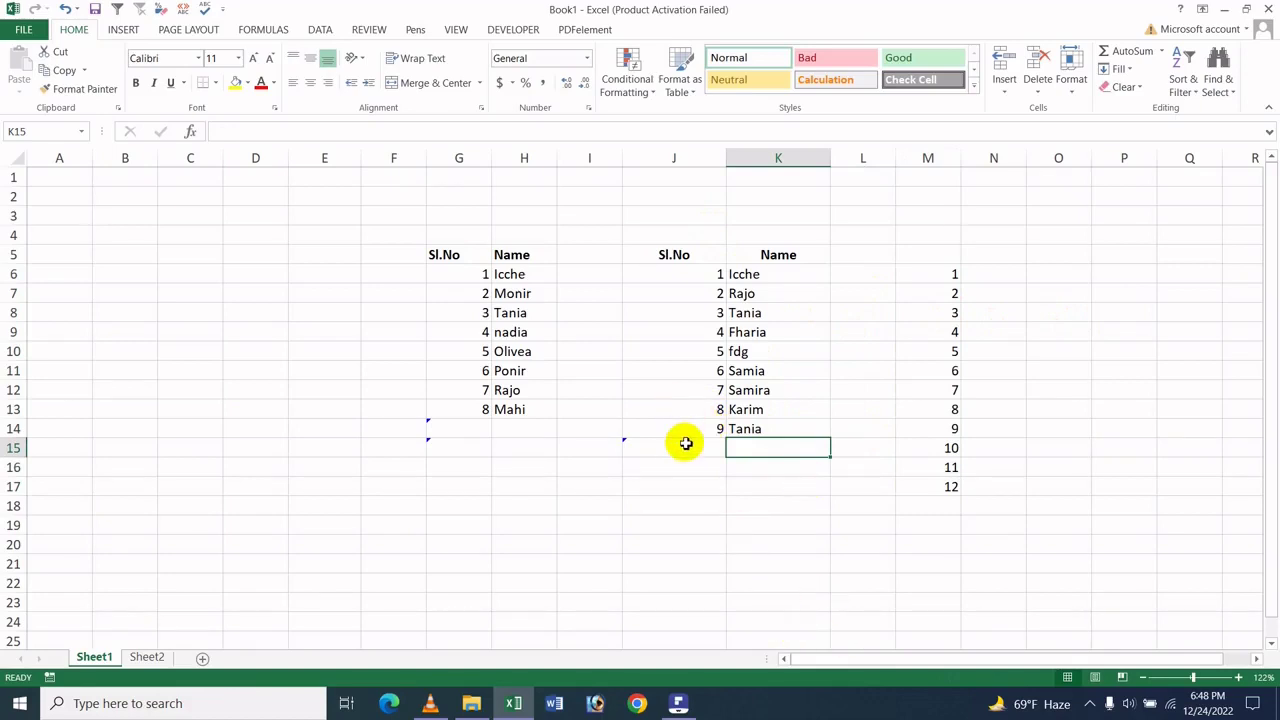
{"action": "type", "text": "gdfg"}
{"action": "left_click", "coordinate": [786, 505]}
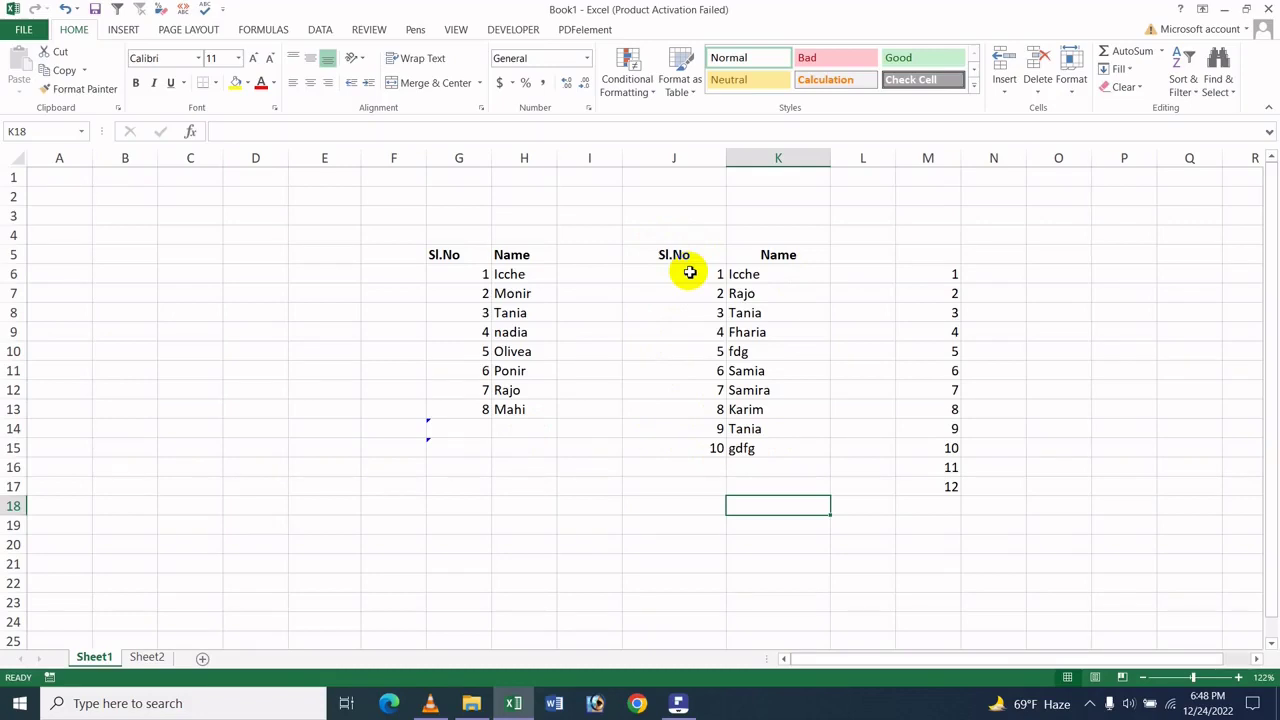
Clear all serial numbers and names below the second table's headers, cells J6:K15
{"action": "left_click_drag", "start_coordinate": [677, 280], "coordinate": [796, 464]}
{"action": "key", "text": "Delete"}
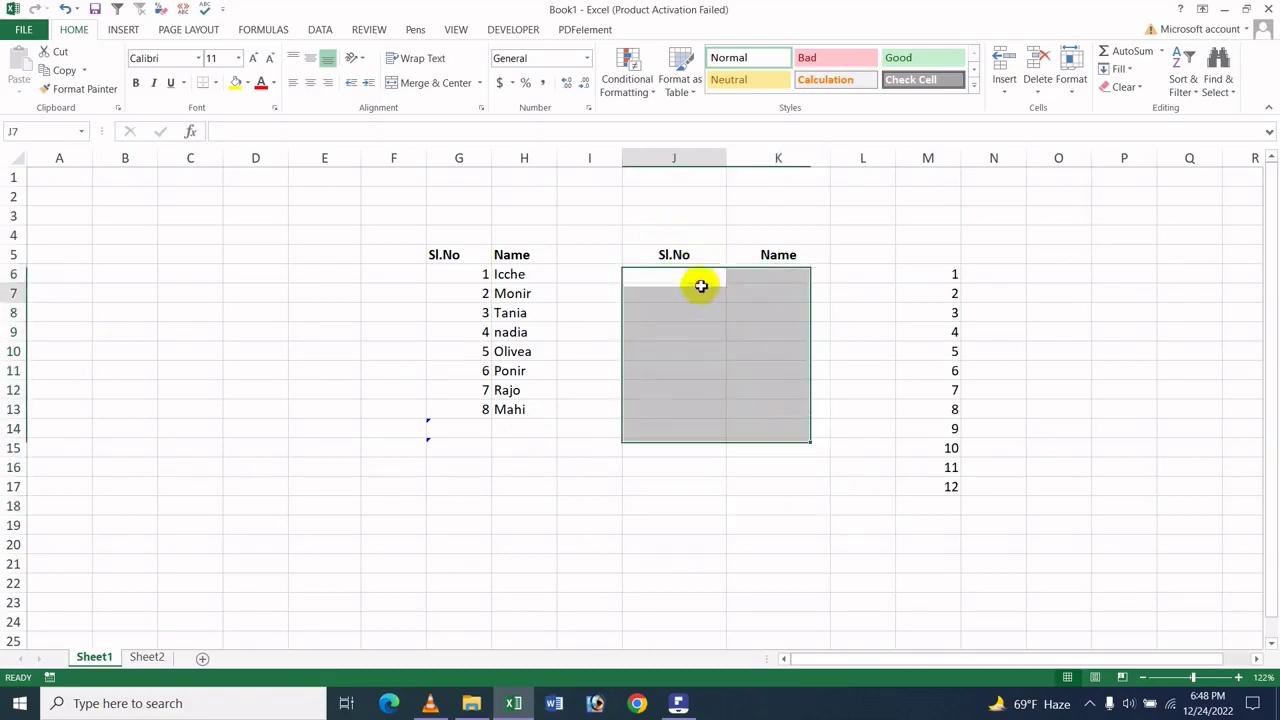
{"action": "left_click", "coordinate": [701, 289]}
Enter serial number 1 in J6 and a person's name in K6
{"action": "left_click", "coordinate": [709, 268]}
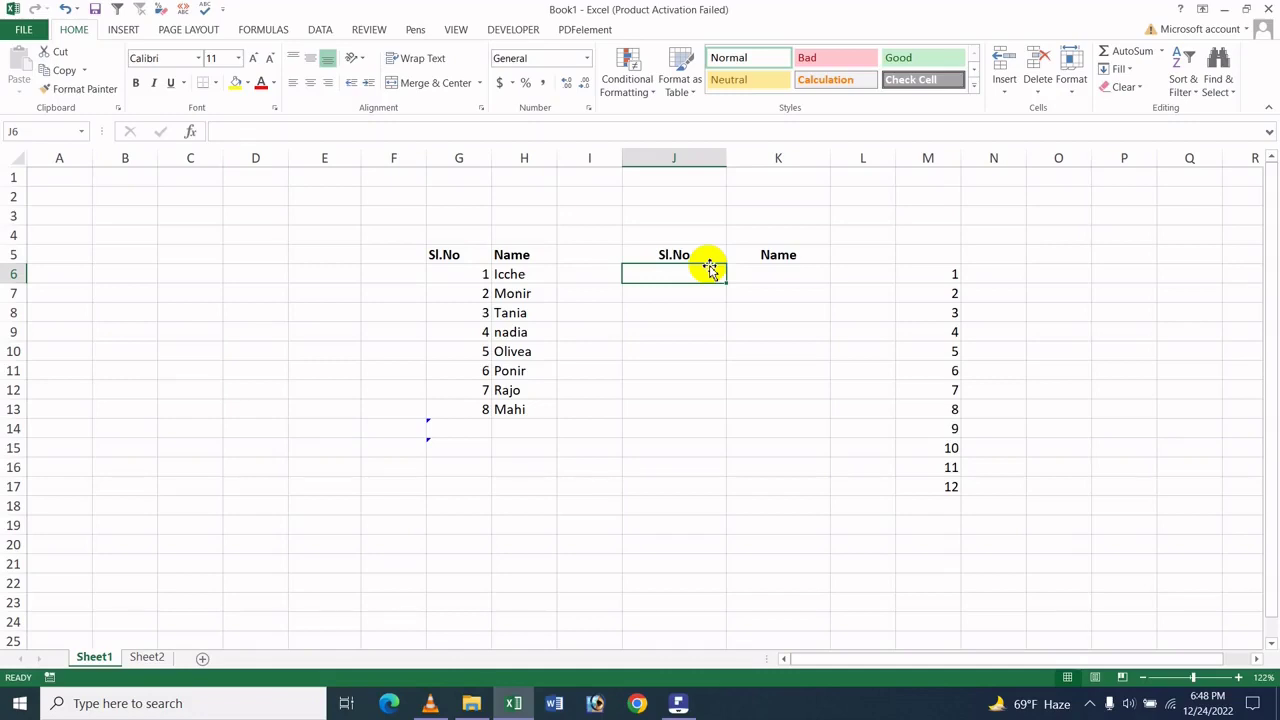
{"action": "type", "text": "1"}
{"action": "key", "text": "Tab"}
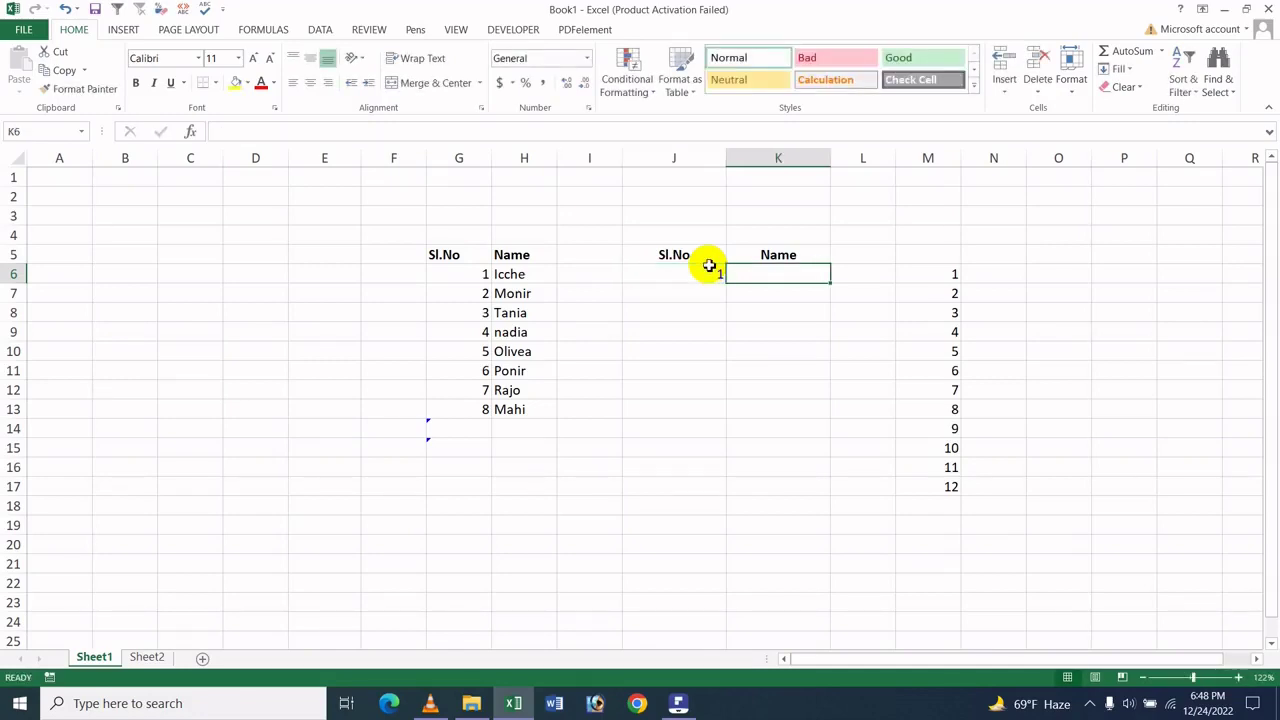
{"action": "type", "text": "Icche"}
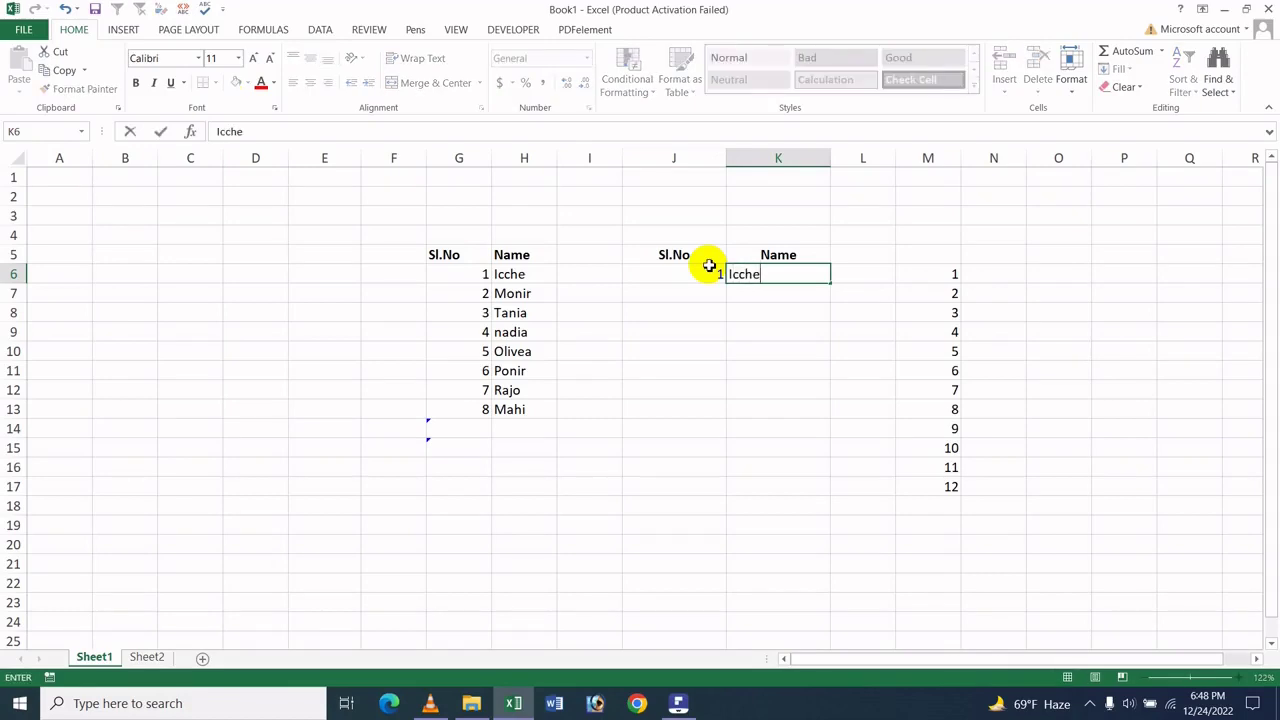
{"action": "key", "text": "Return"}
Start a formula in J7 with the IF function
{"action": "key", "text": "Left"}
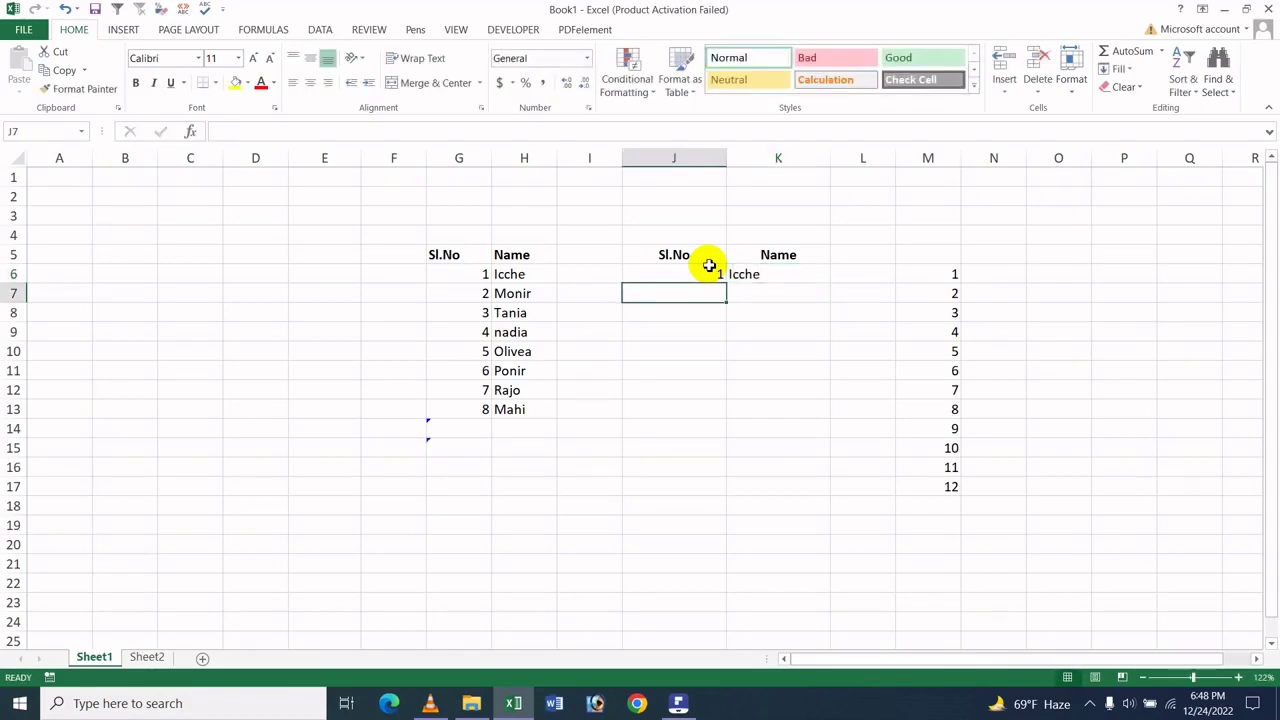
{"action": "type", "text": "="}
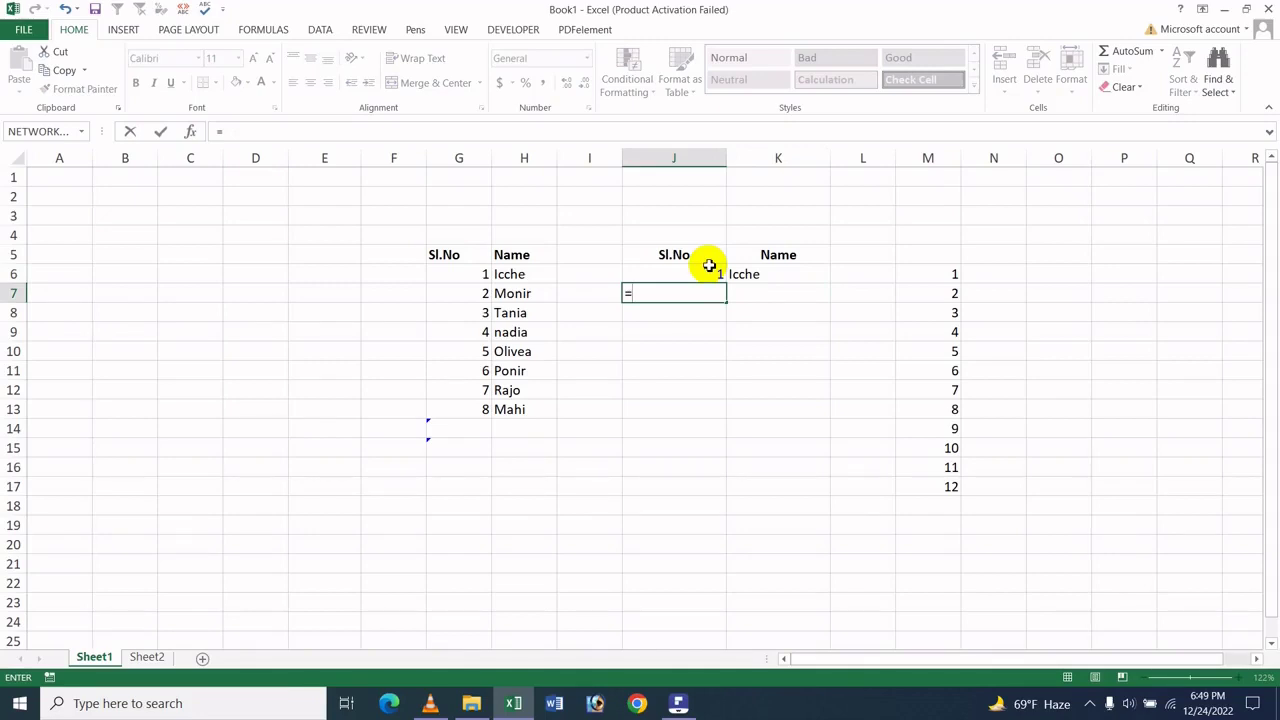
{"action": "type", "text": "if"}
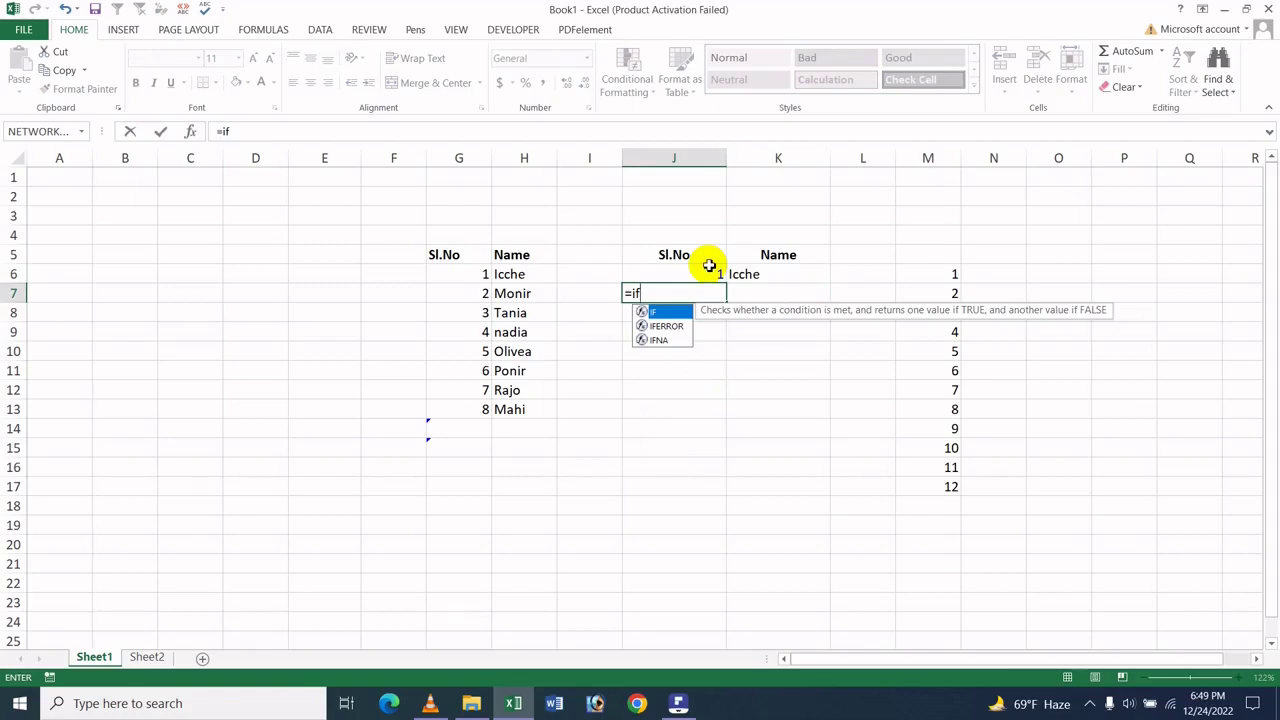
{"action": "key", "text": "Tab"}
{"action": "type", "text": "ib"}
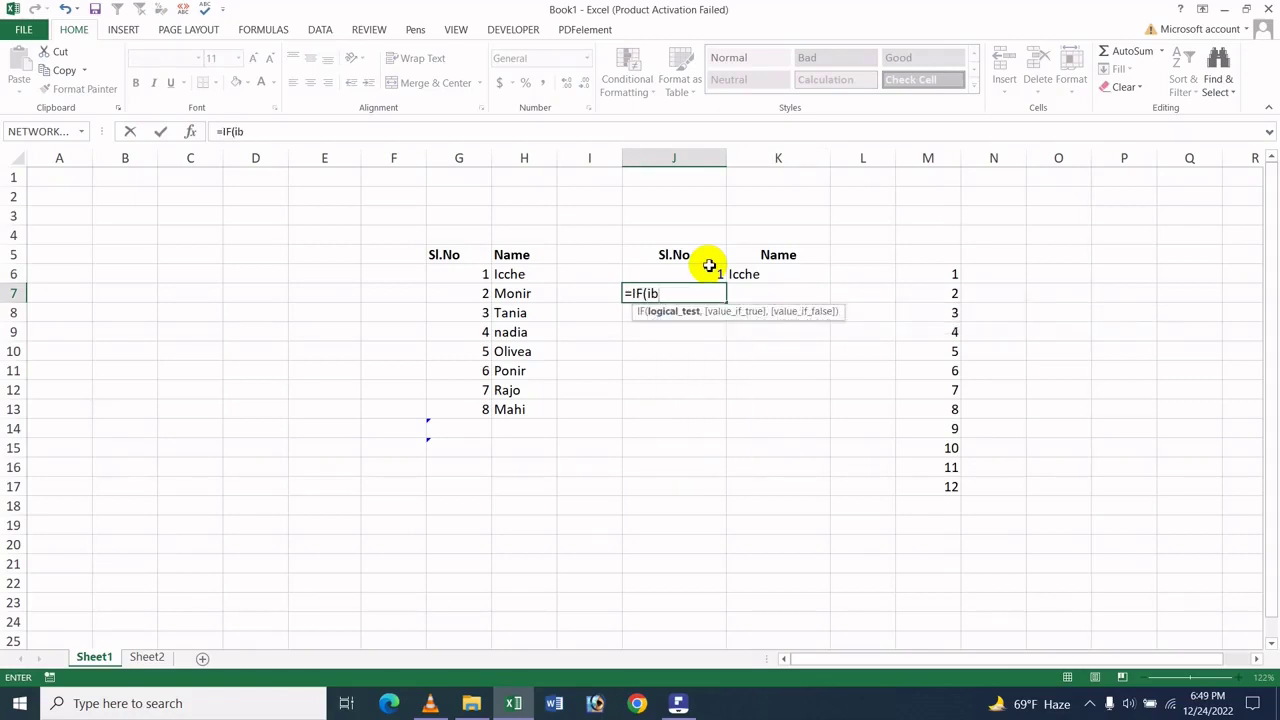
{"action": "key", "text": "Return"}
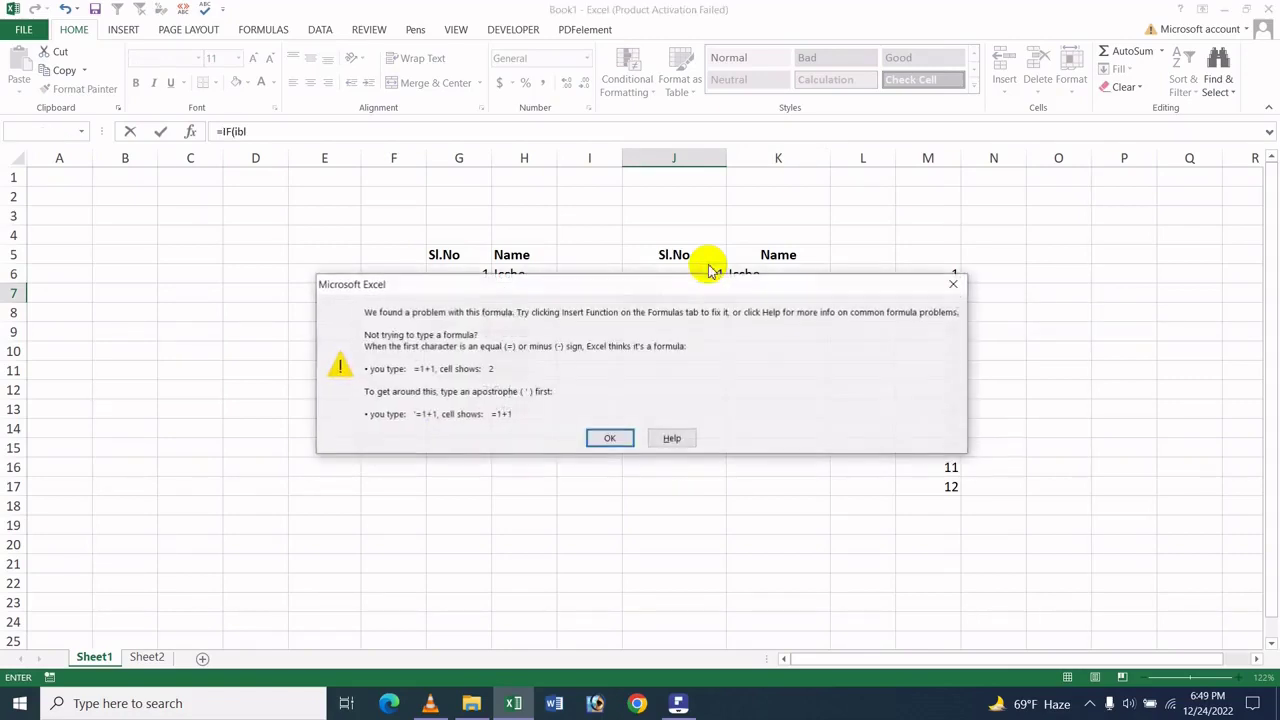
{"action": "key", "text": "Return"}
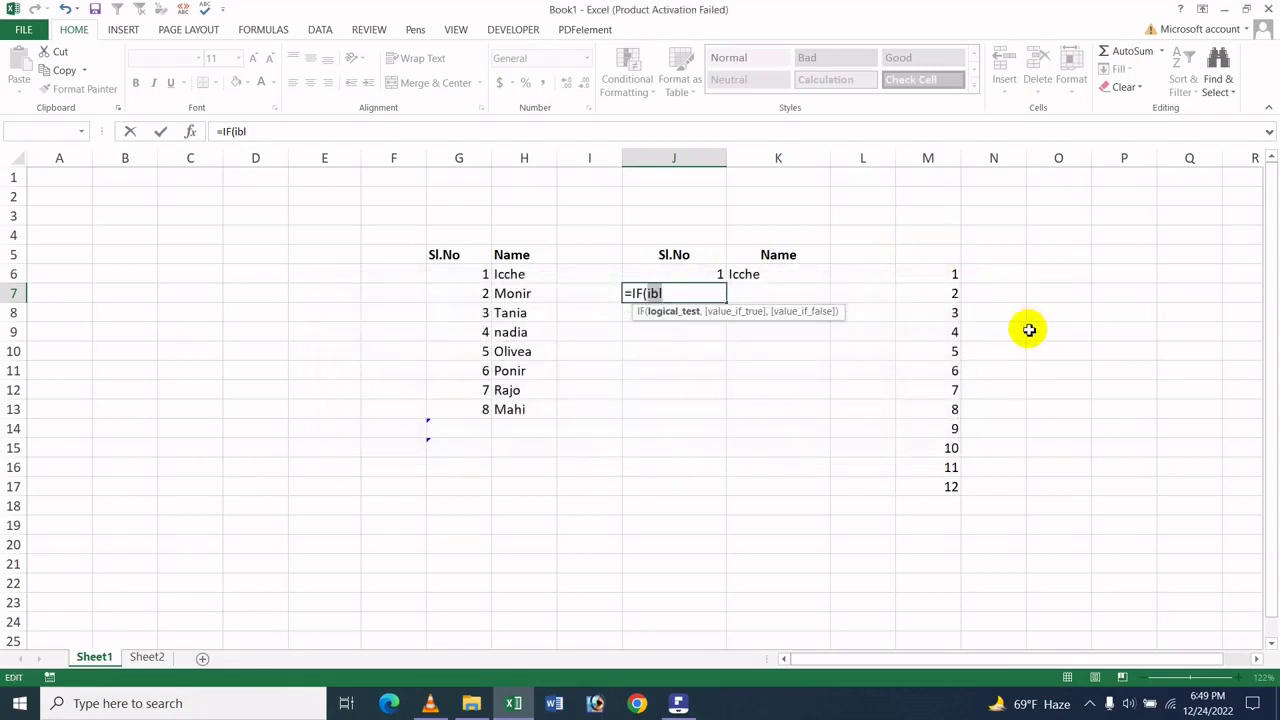
Replace the mistyped argument in the J7 formula with the logical test ISBLANK(K7)
{"action": "key", "text": "BackSpace"}
{"action": "type", "text": "i"}
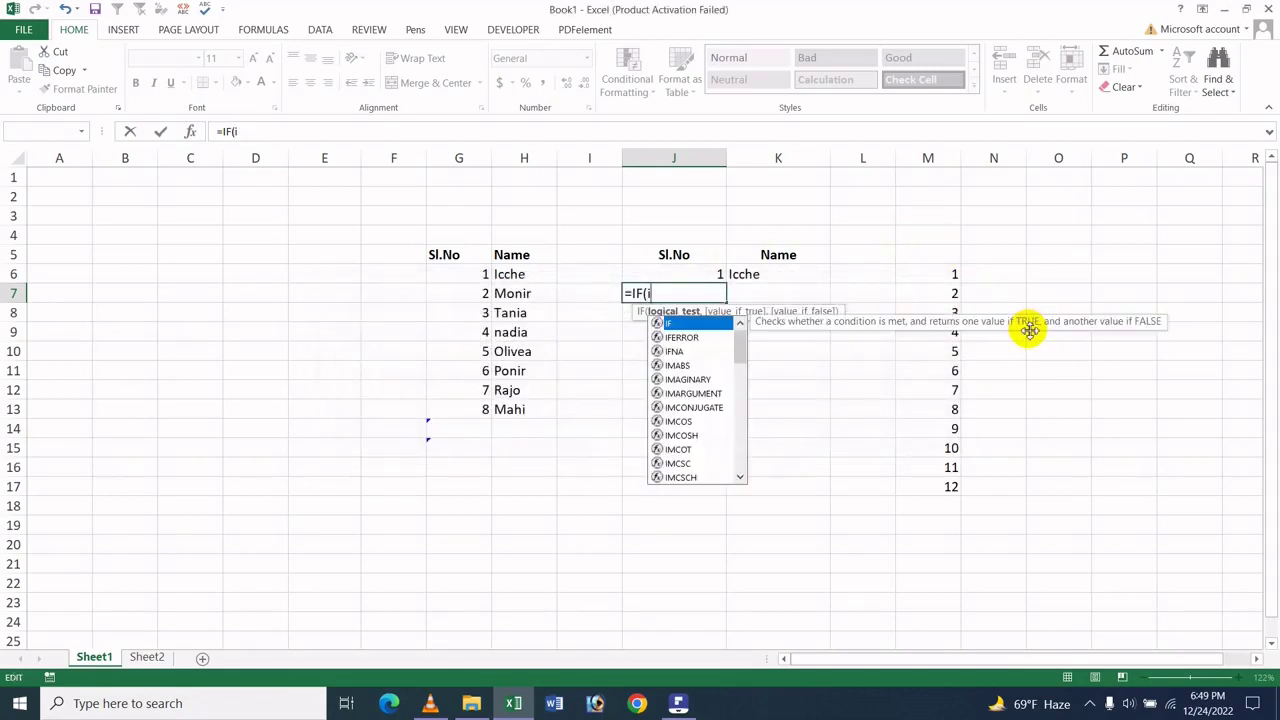
{"action": "type", "text": "s"}
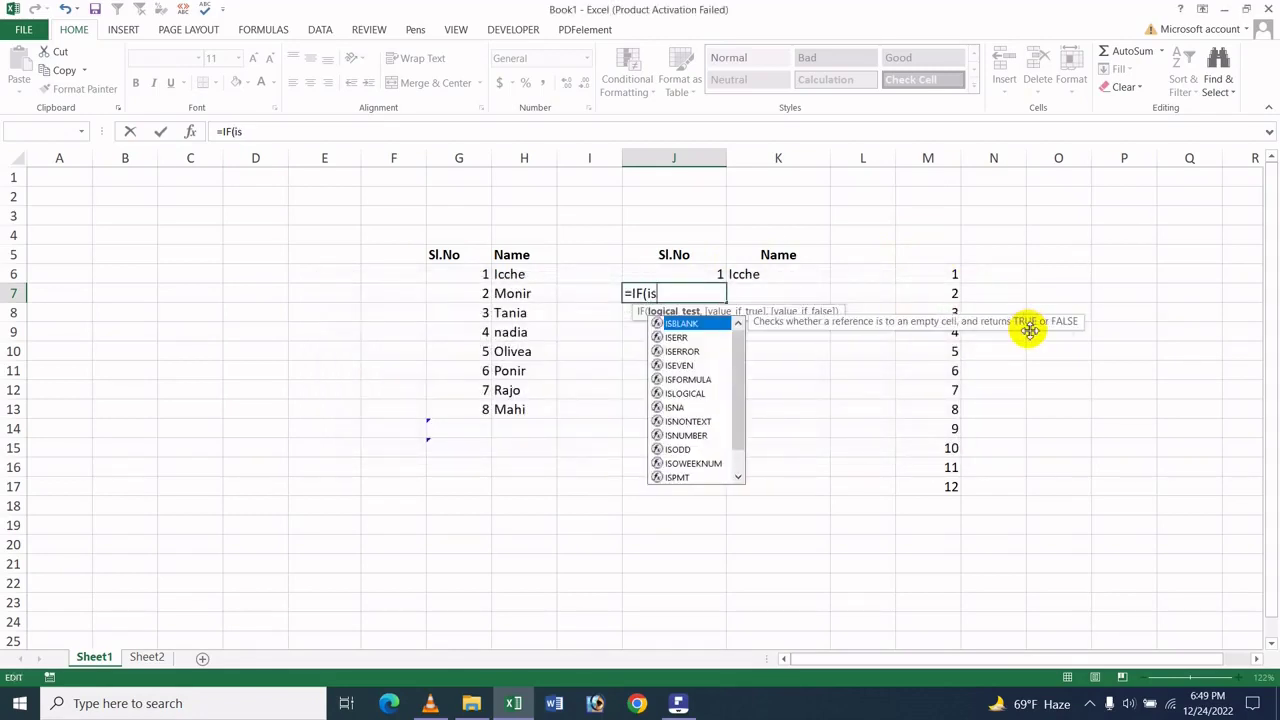
{"action": "type", "text": "b"}
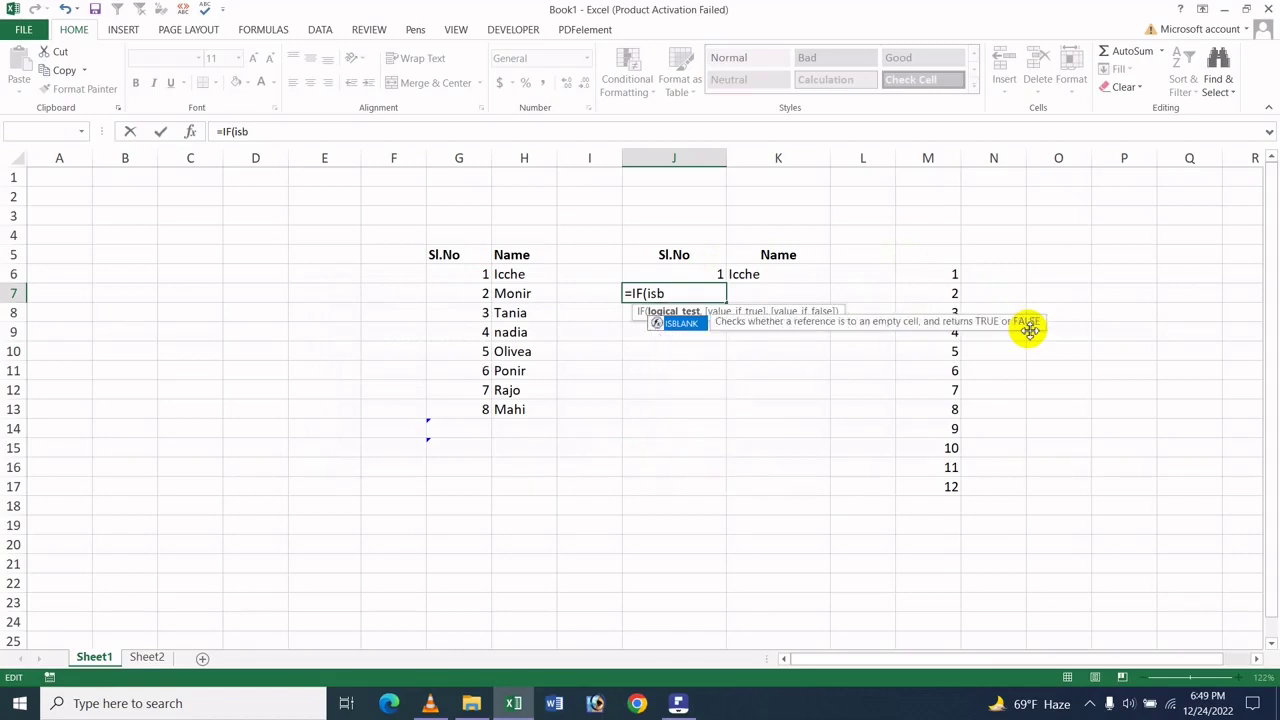
{"action": "key", "text": "Tab"}
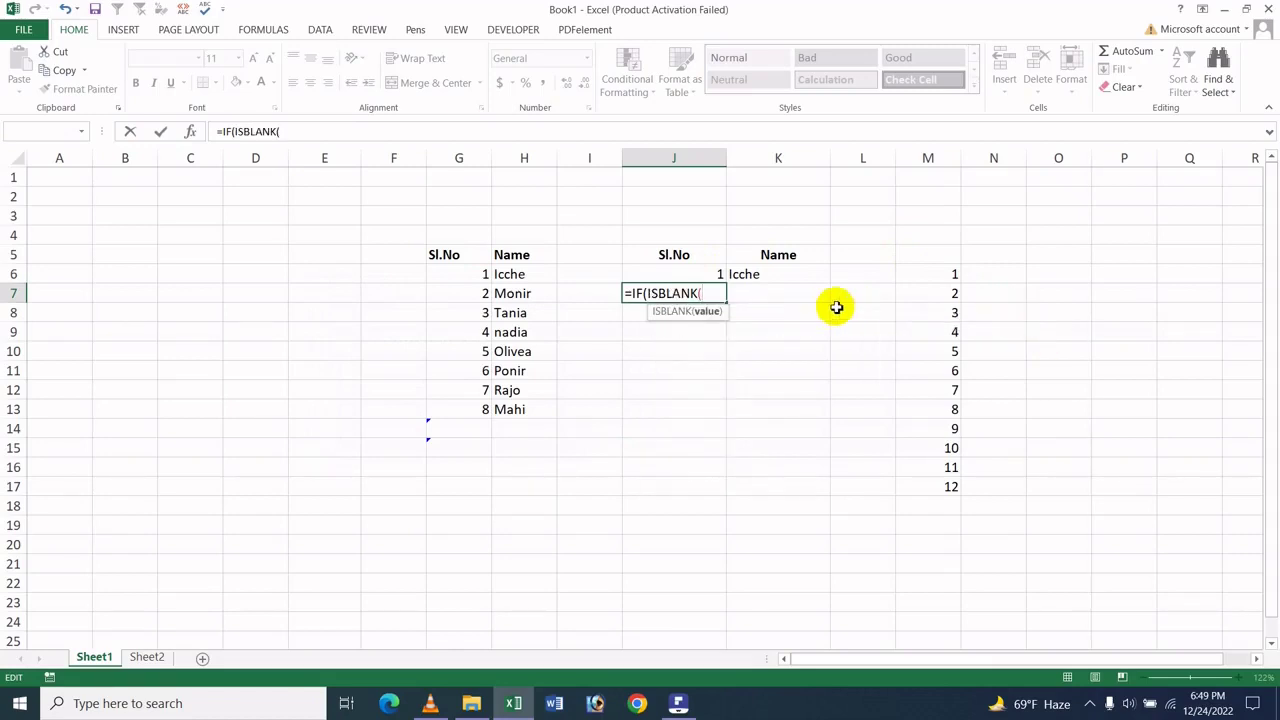
{"action": "left_click", "coordinate": [756, 295]}
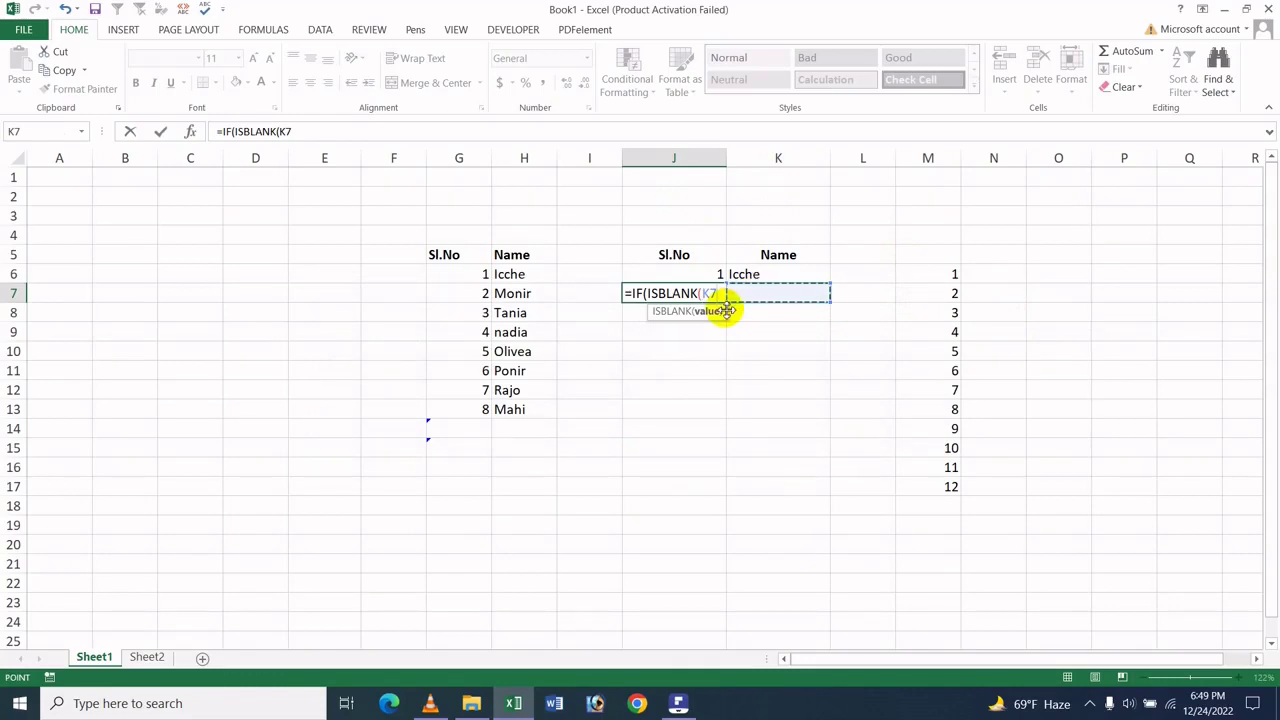
{"action": "type", "text": "),"}
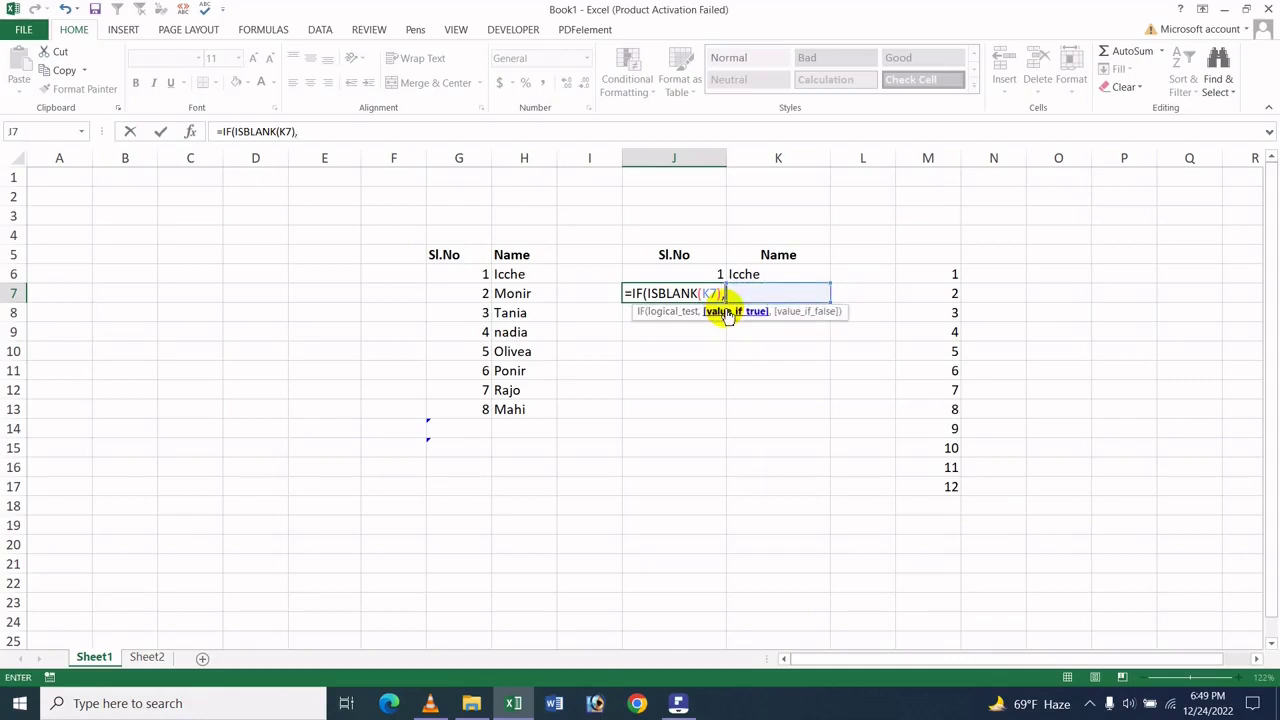
Complete the J7 formula as =IF(ISBLANK(K7),"",J6+1), accepting the closing bracket correction
{"action": "type", "text": "\"\","}
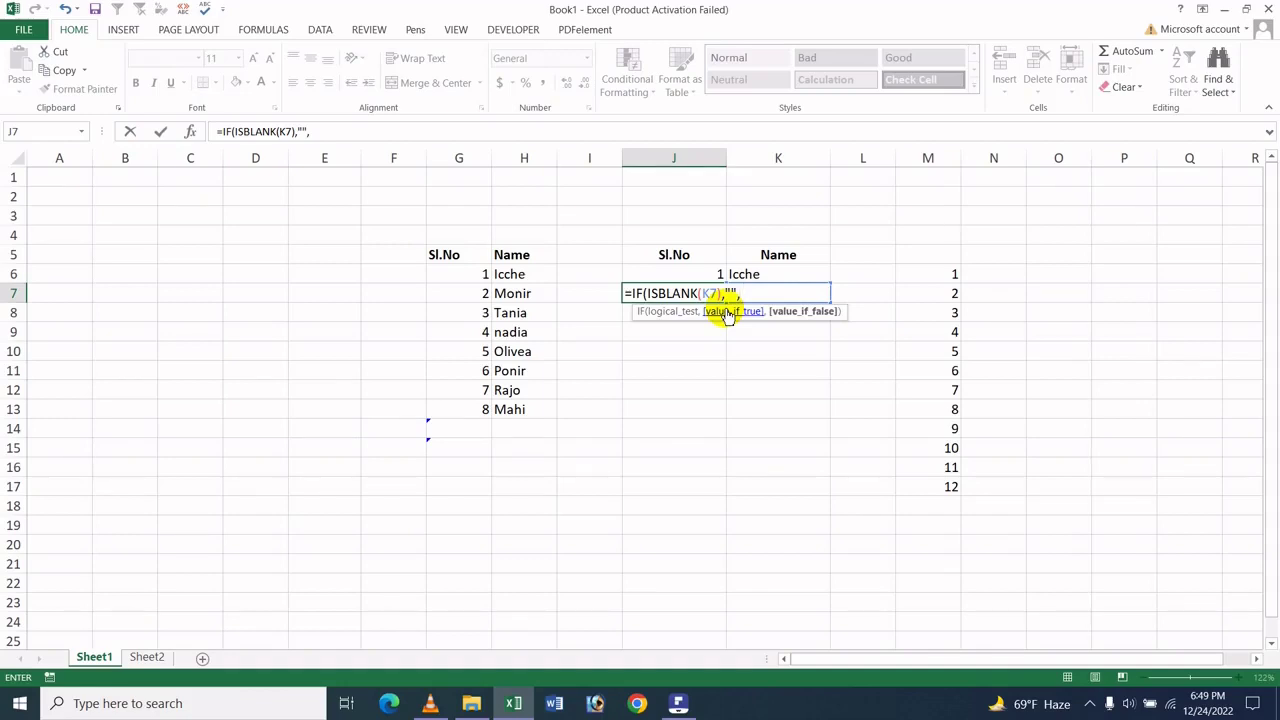
{"action": "left_click", "coordinate": [665, 278]}
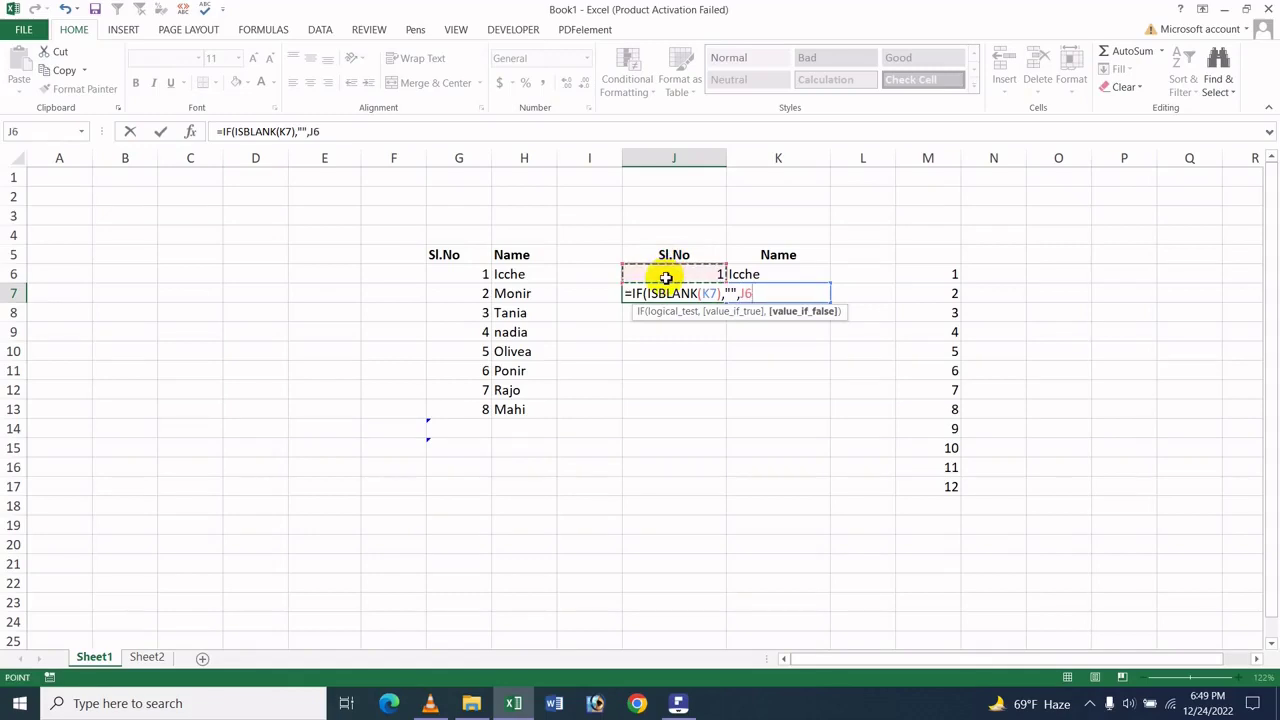
{"action": "type", "text": "+1"}
{"action": "key", "text": "Return"}
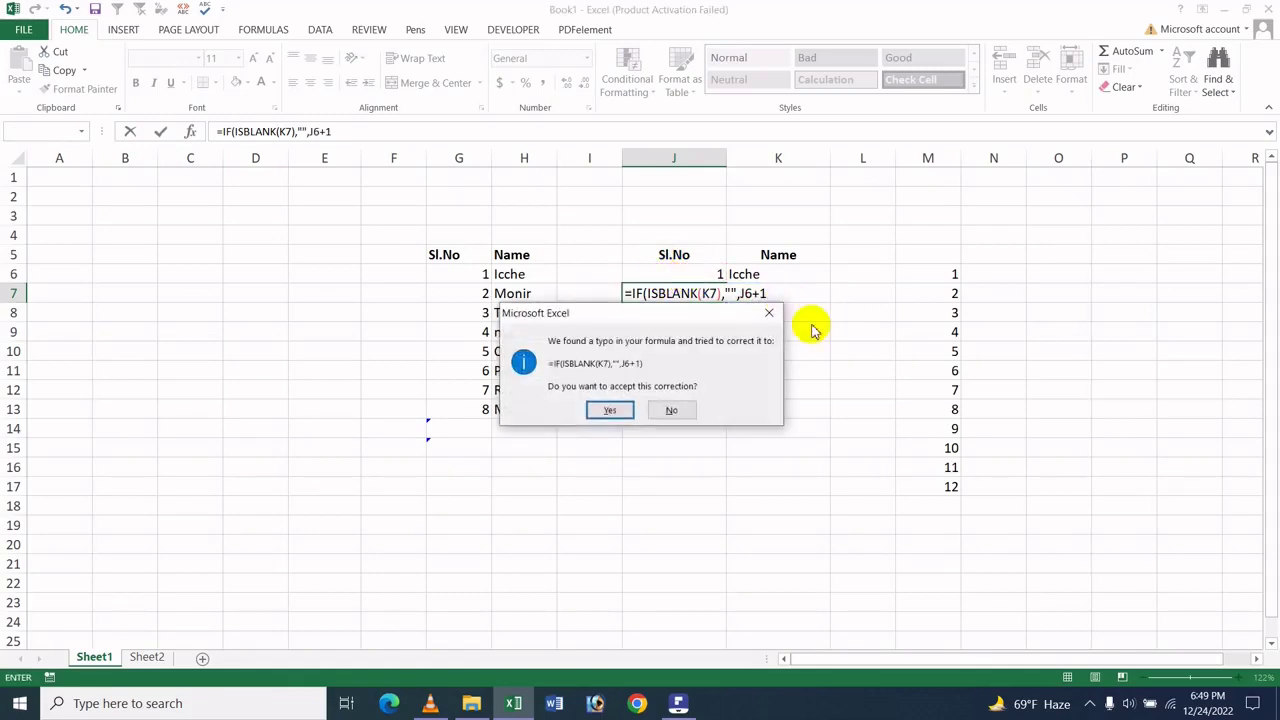
{"action": "left_click", "coordinate": [609, 410]}
Test the serial number formula by entering a person's name in K7, and check J7
{"action": "left_click", "coordinate": [674, 290]}
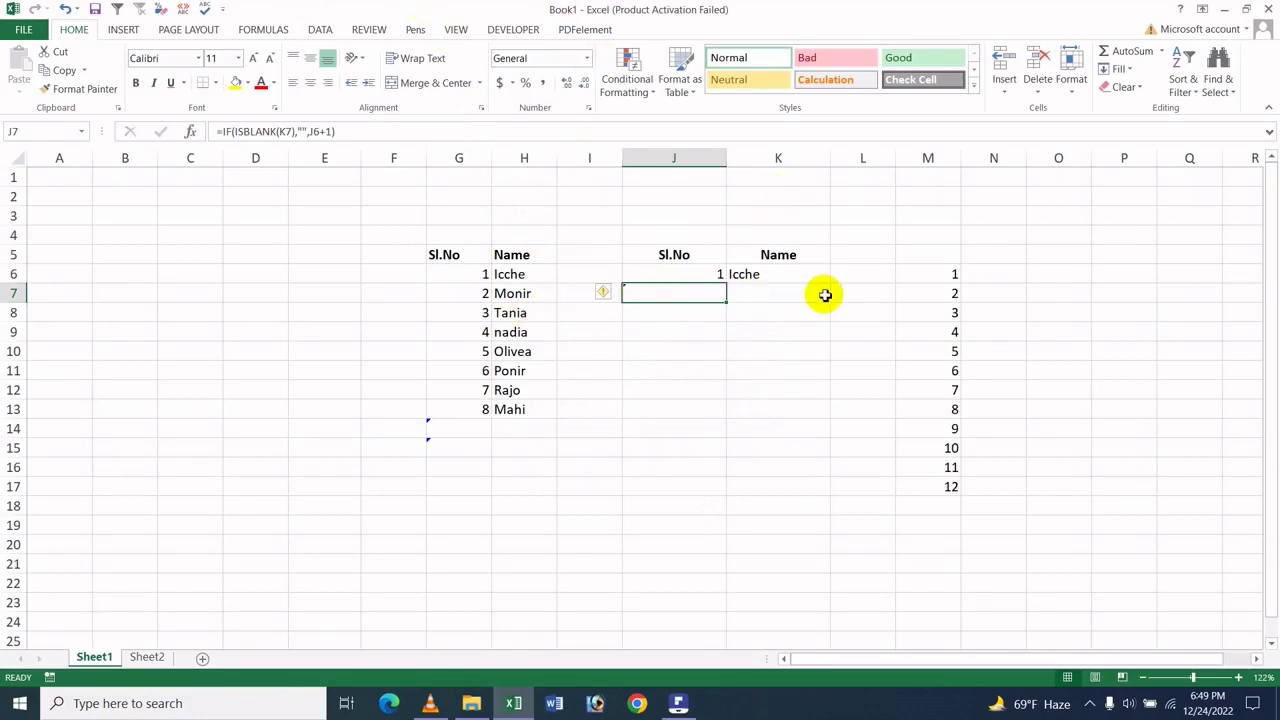
{"action": "left_click", "coordinate": [775, 297]}
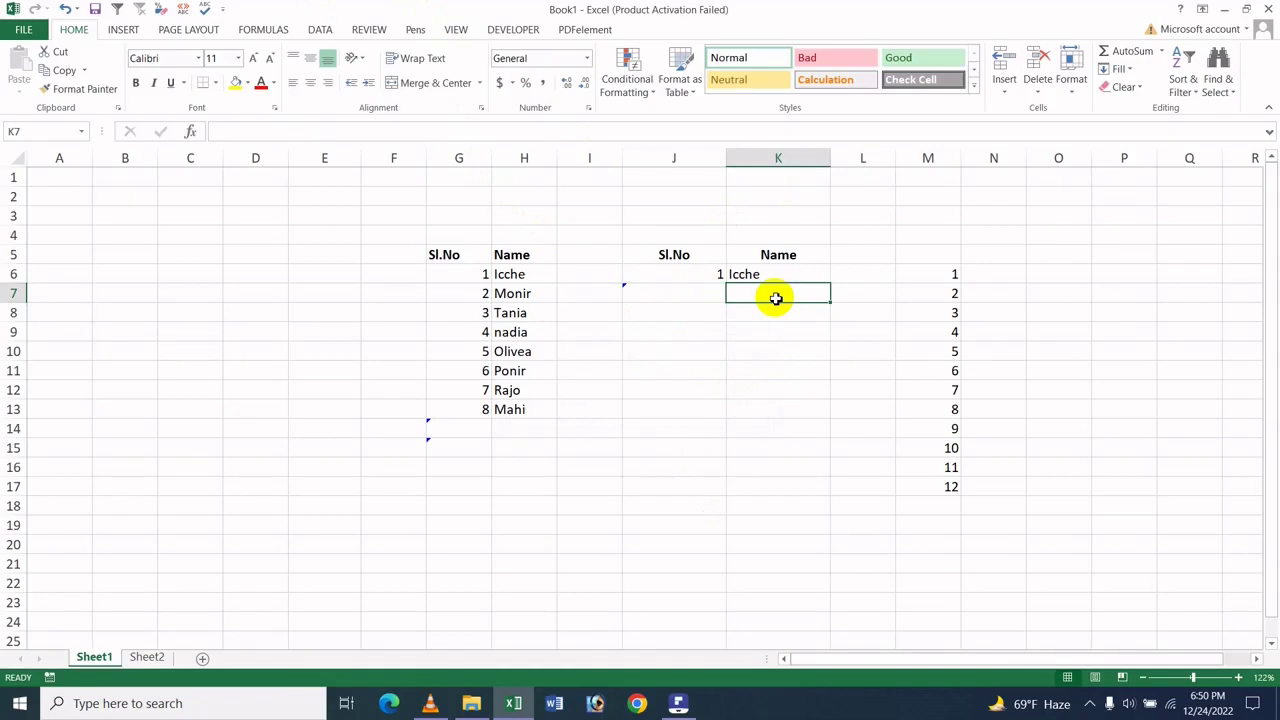
{"action": "type", "text": "Monir"}
{"action": "key", "text": "Return"}
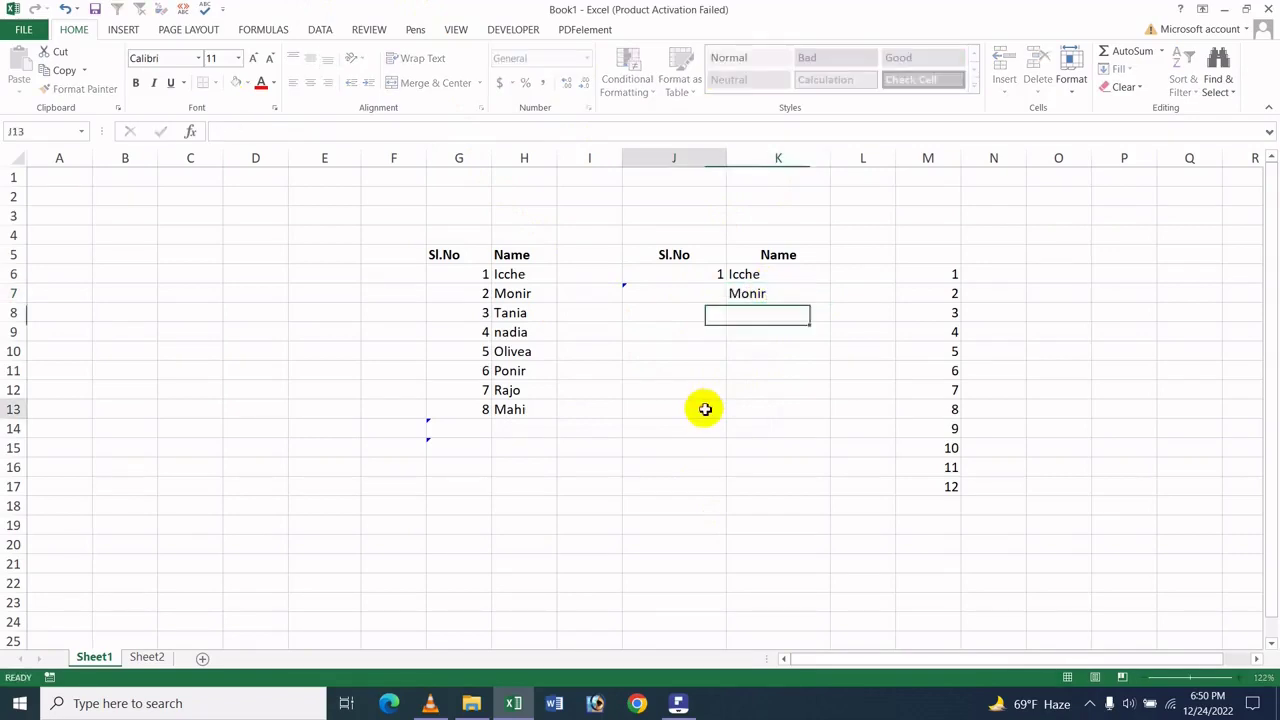
{"action": "left_click", "coordinate": [700, 408]}
{"action": "left_click", "coordinate": [695, 296]}
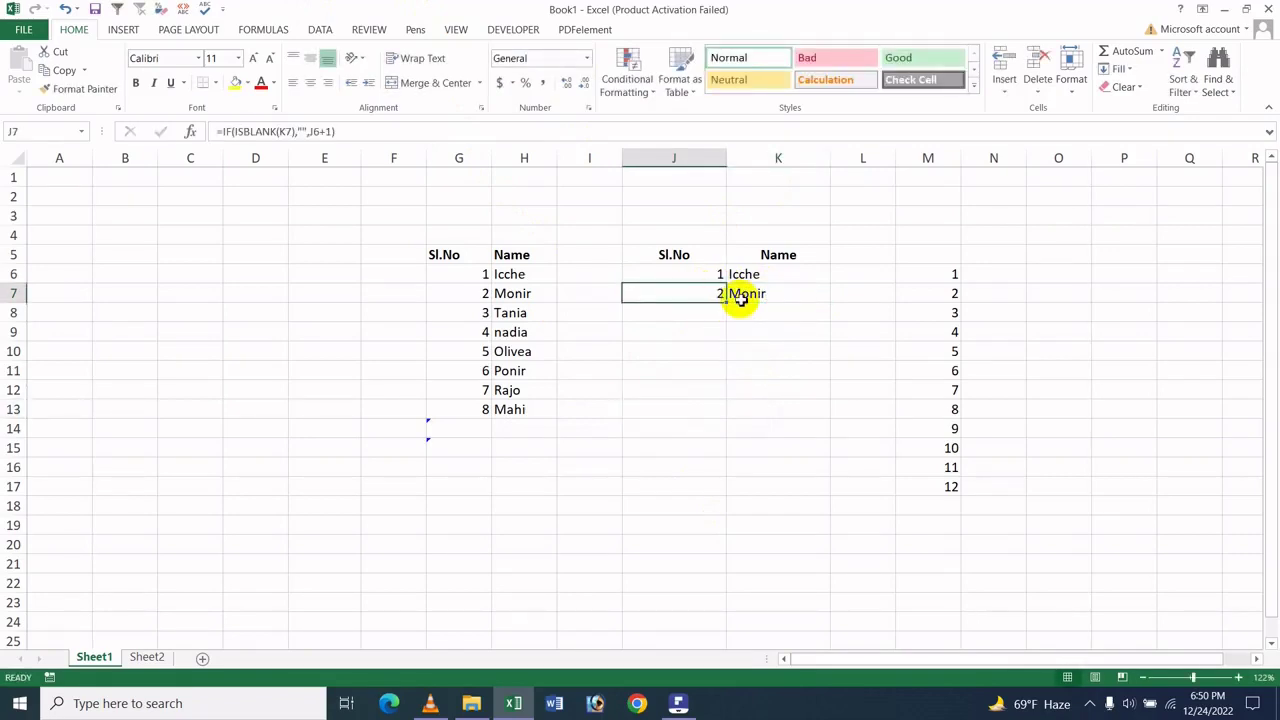
Enter another person's name in K8 of the second table
{"action": "left_click", "coordinate": [753, 312]}
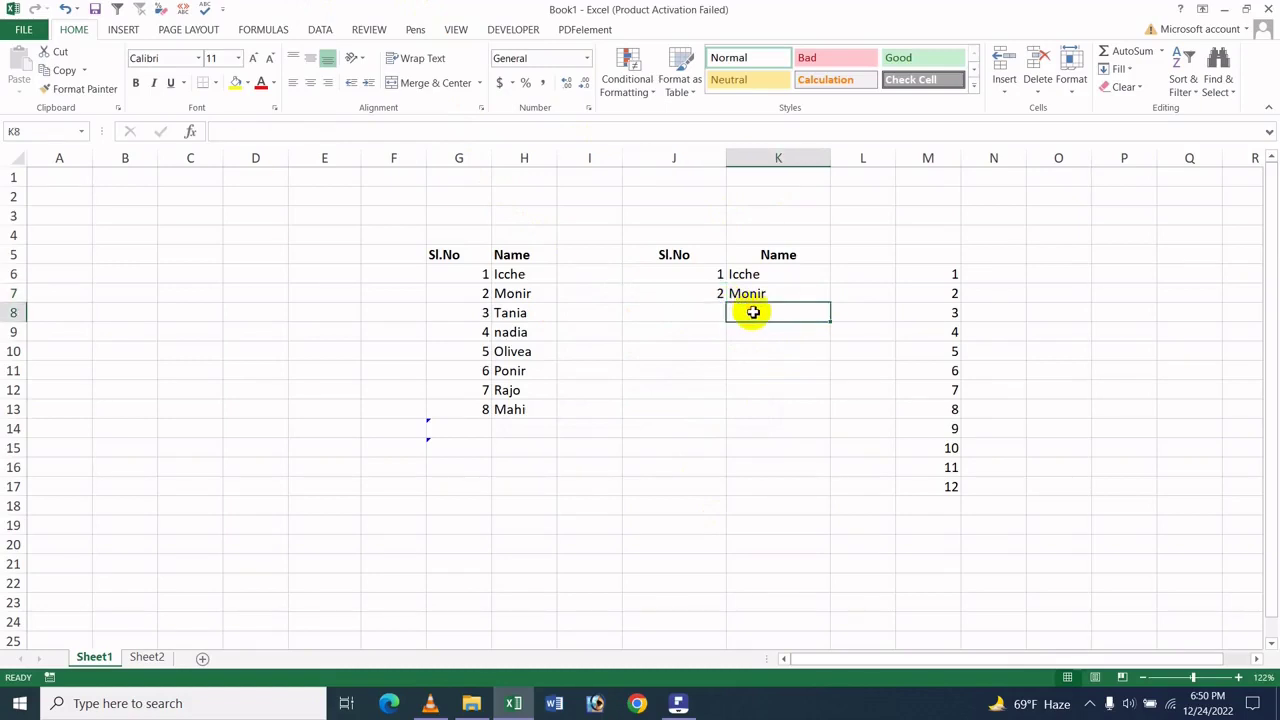
{"action": "type", "text": "M"}
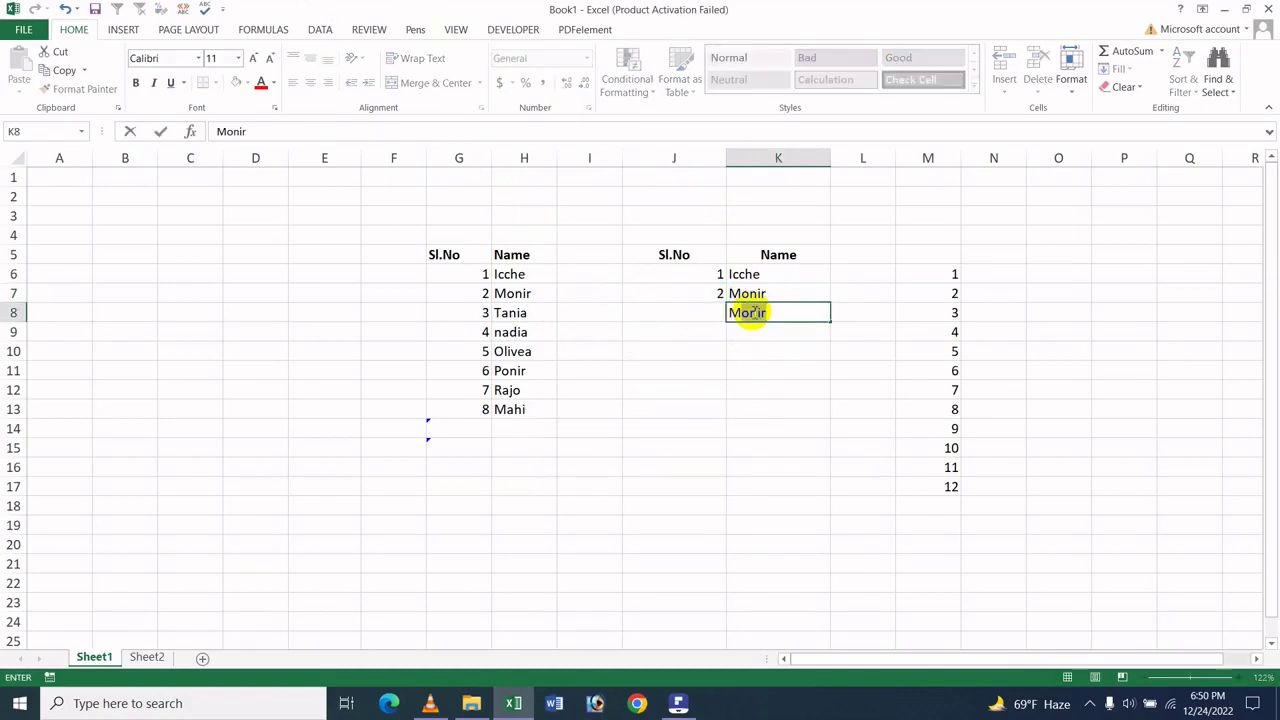
{"action": "key", "text": "BackSpace"}
{"action": "type", "text": "Rohim"}
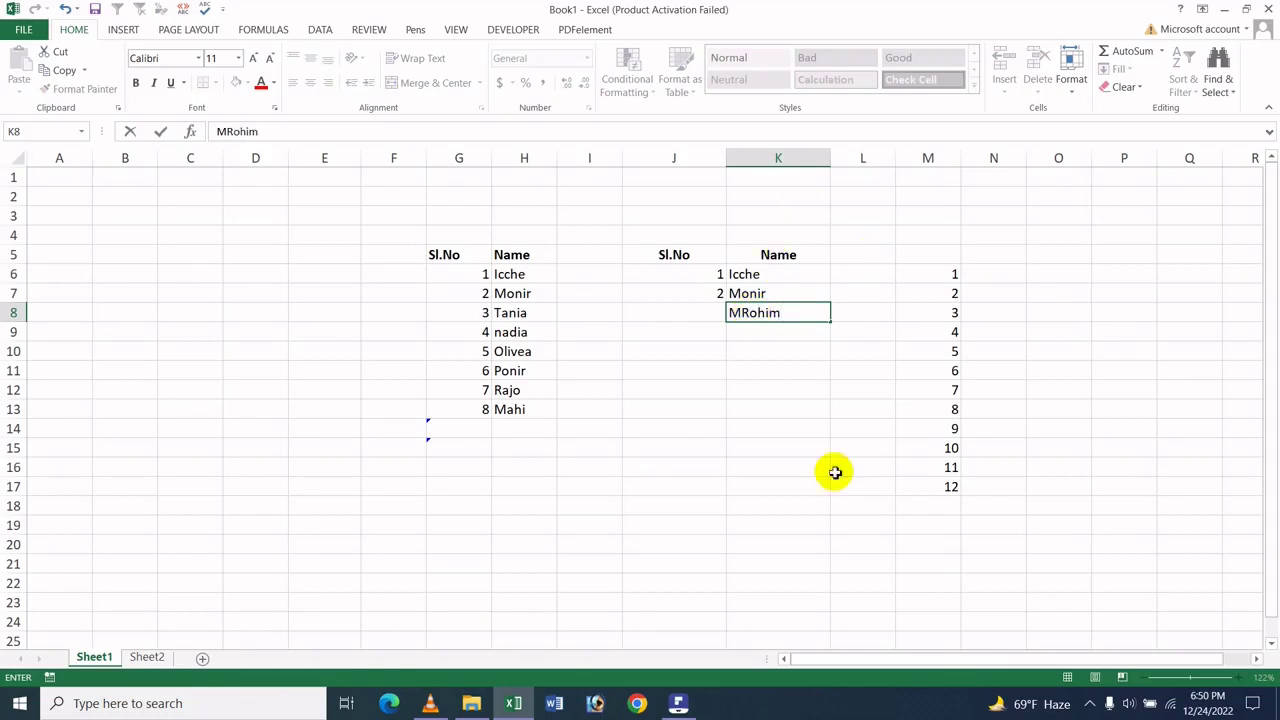
{"action": "key", "text": "Left"}
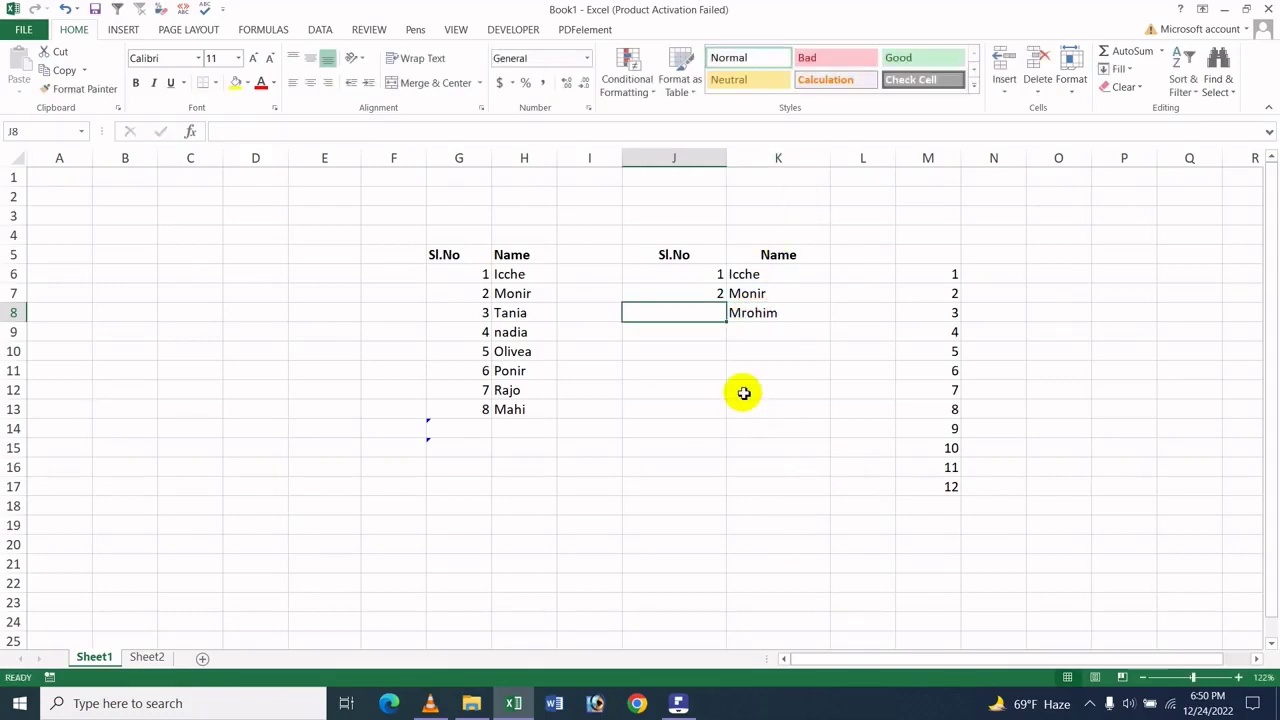
Remove the stray leading M from the name in K8
{"action": "left_click", "coordinate": [771, 314]}
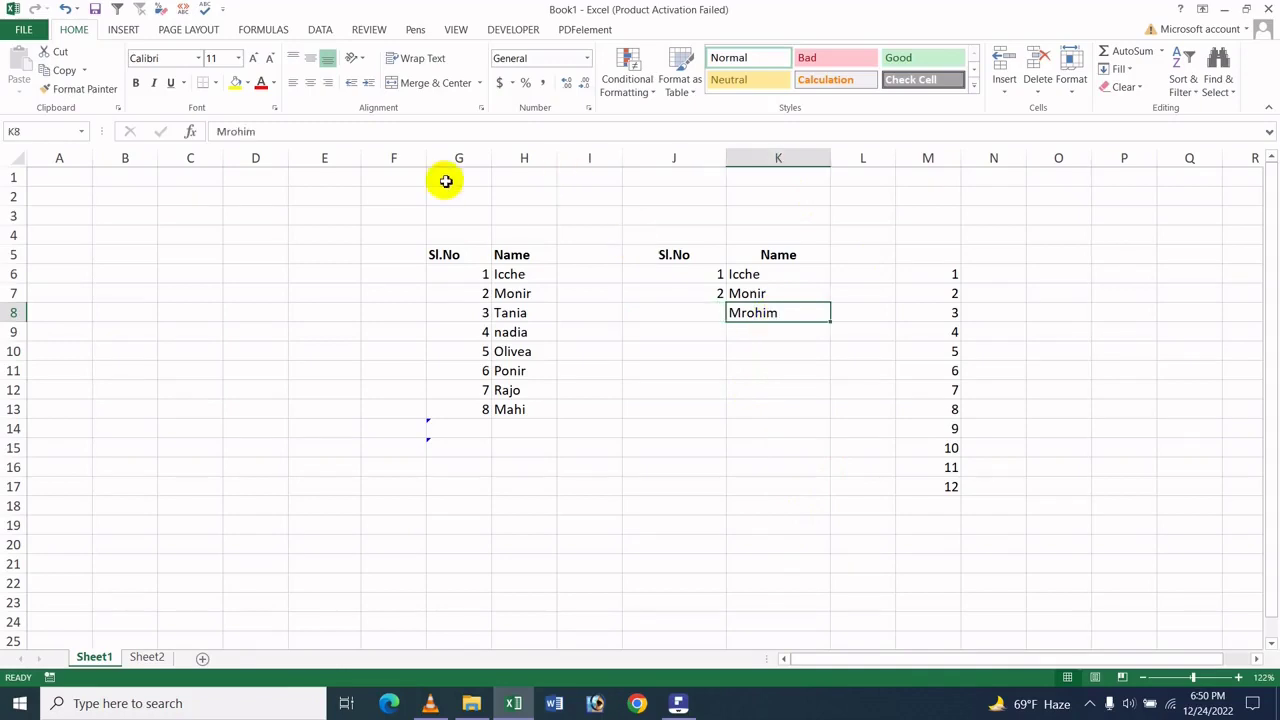
{"action": "left_click", "coordinate": [226, 131]}
{"action": "key", "text": "BackSpace"}
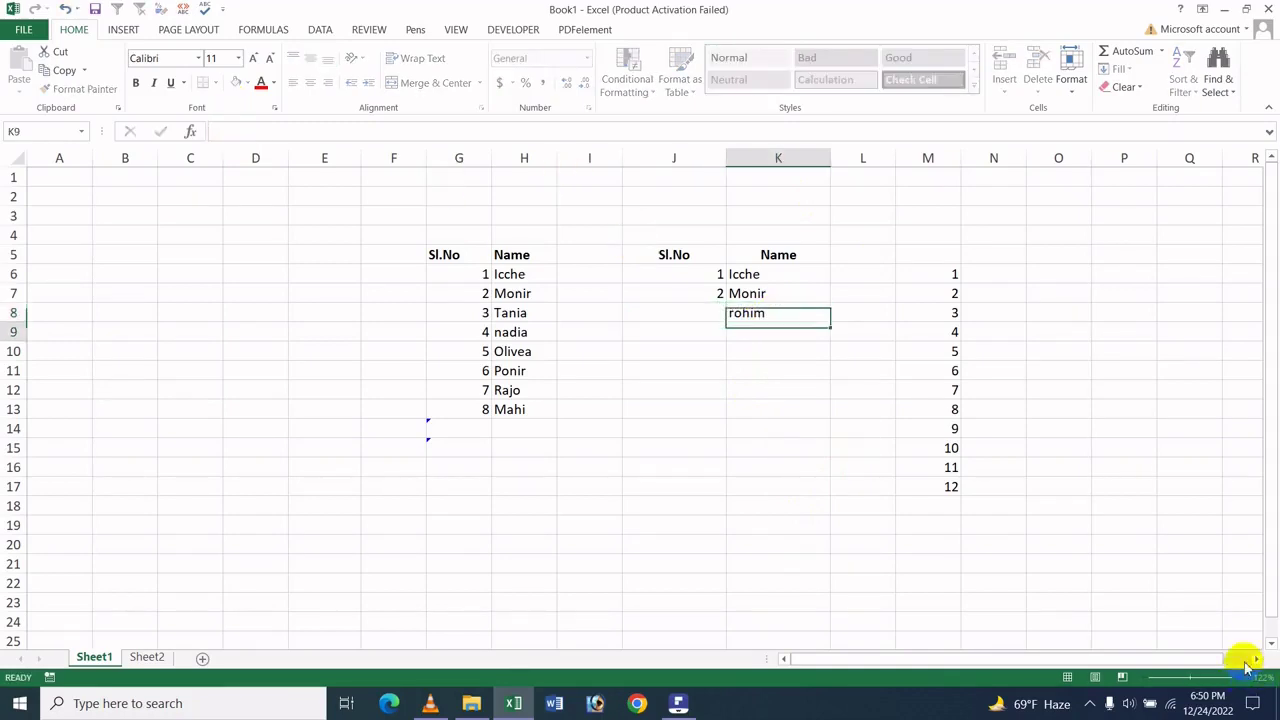
{"action": "key", "text": "Return"}
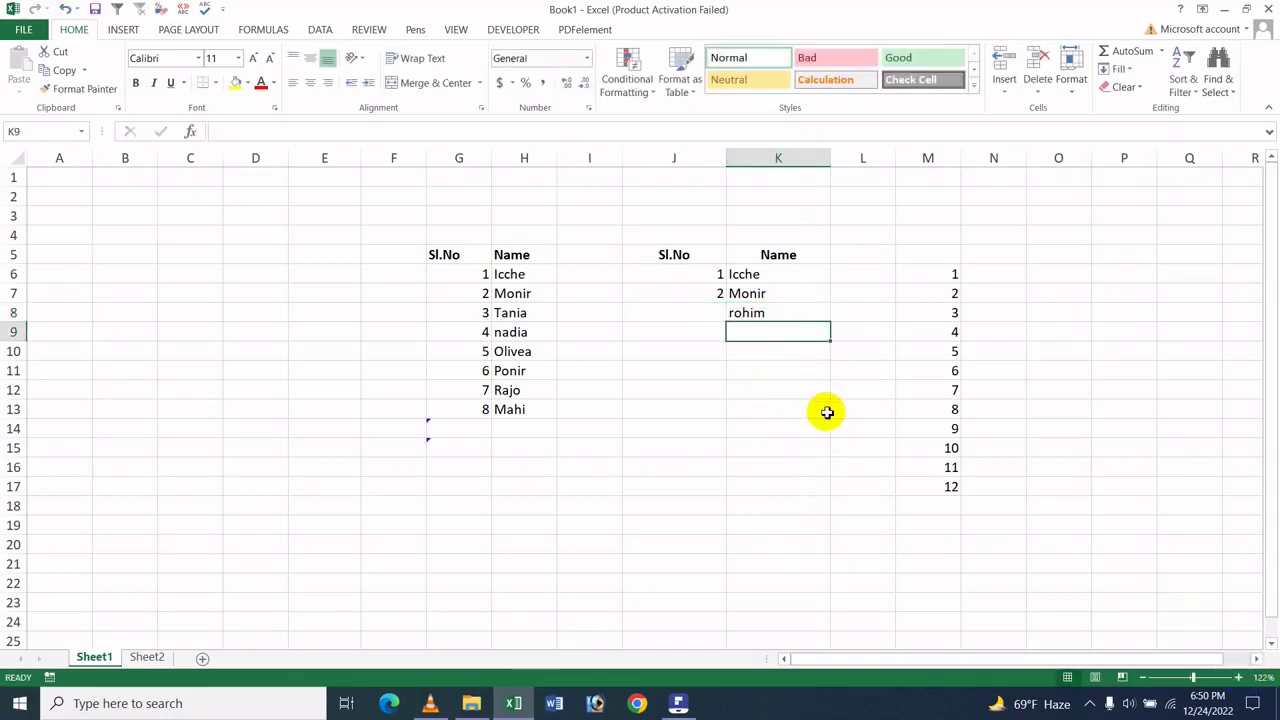
Fill the J7 serial number formula down to J14, and enter a person's name in K9
{"action": "left_click", "coordinate": [718, 297]}
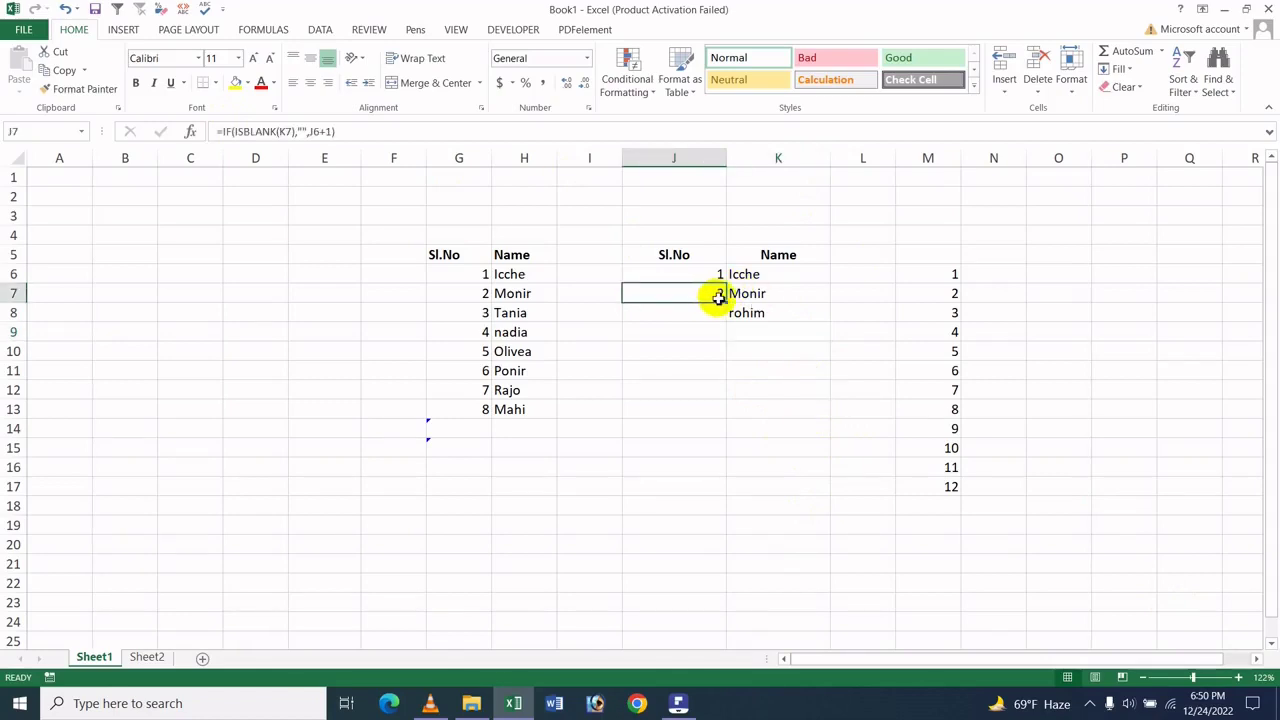
{"action": "left_click_drag", "start_coordinate": [722, 296], "coordinate": [718, 436]}
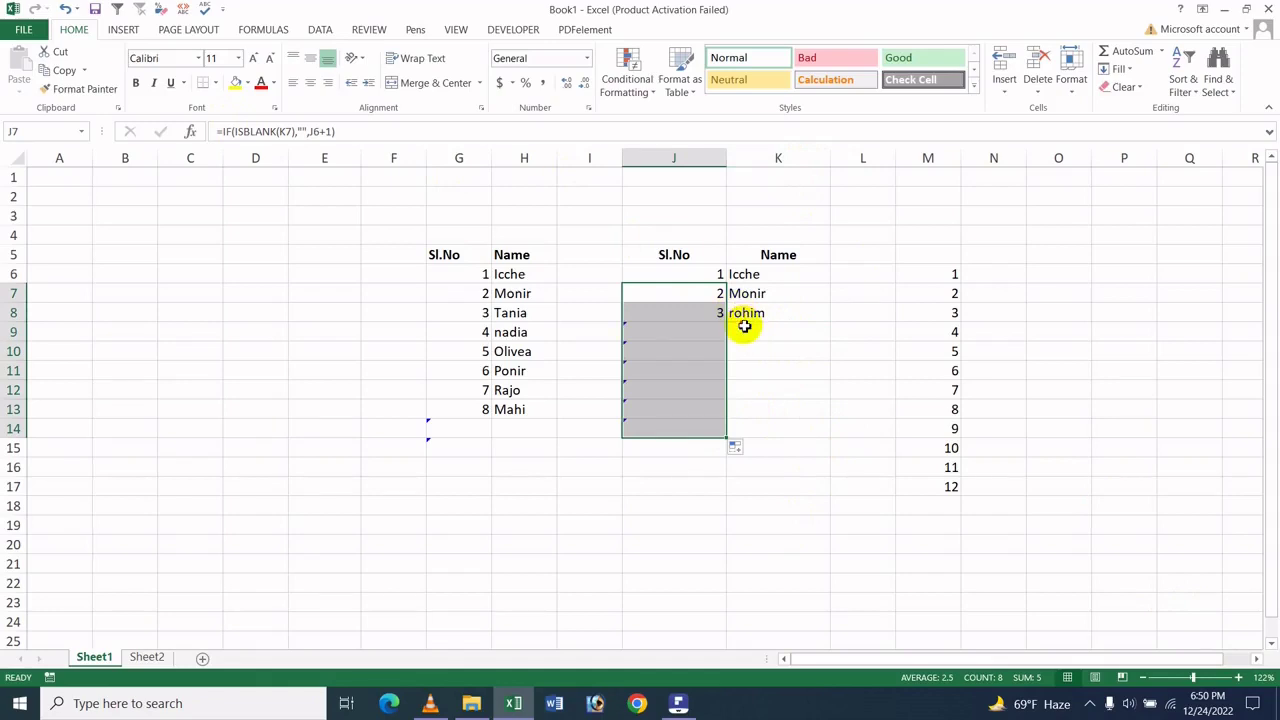
{"action": "left_click", "coordinate": [744, 327]}
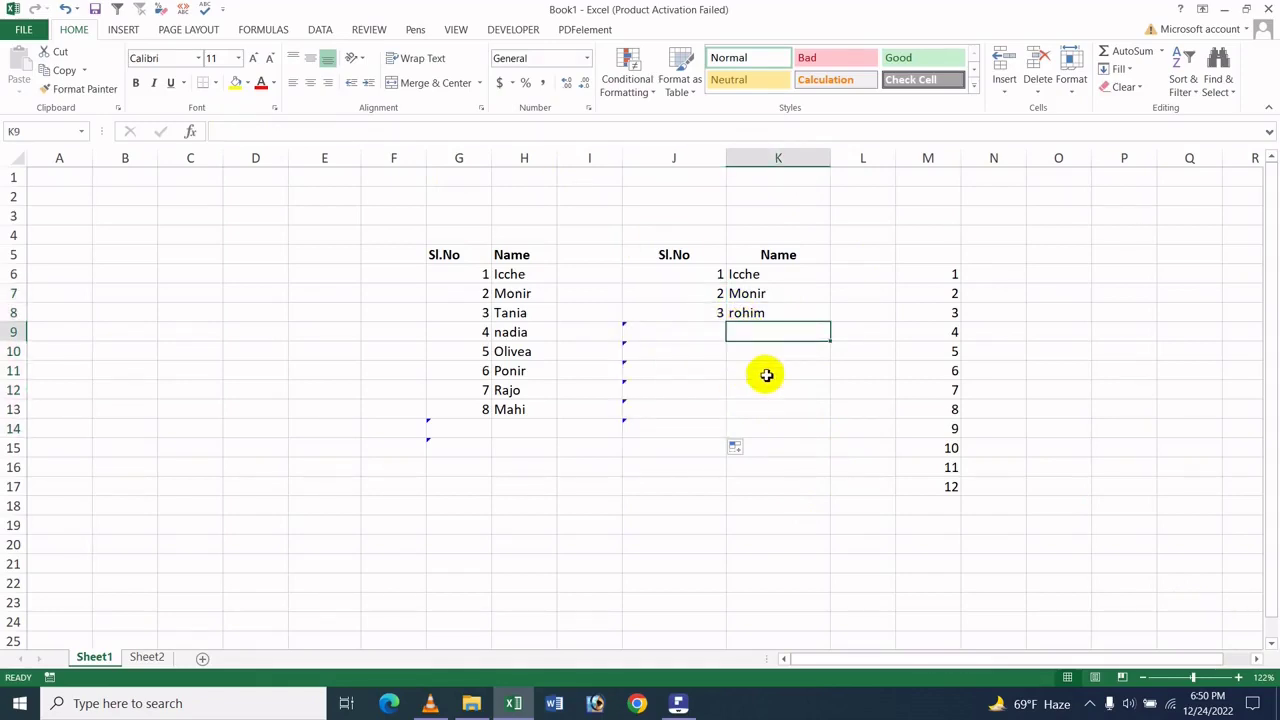
{"action": "type", "text": "Nadia"}
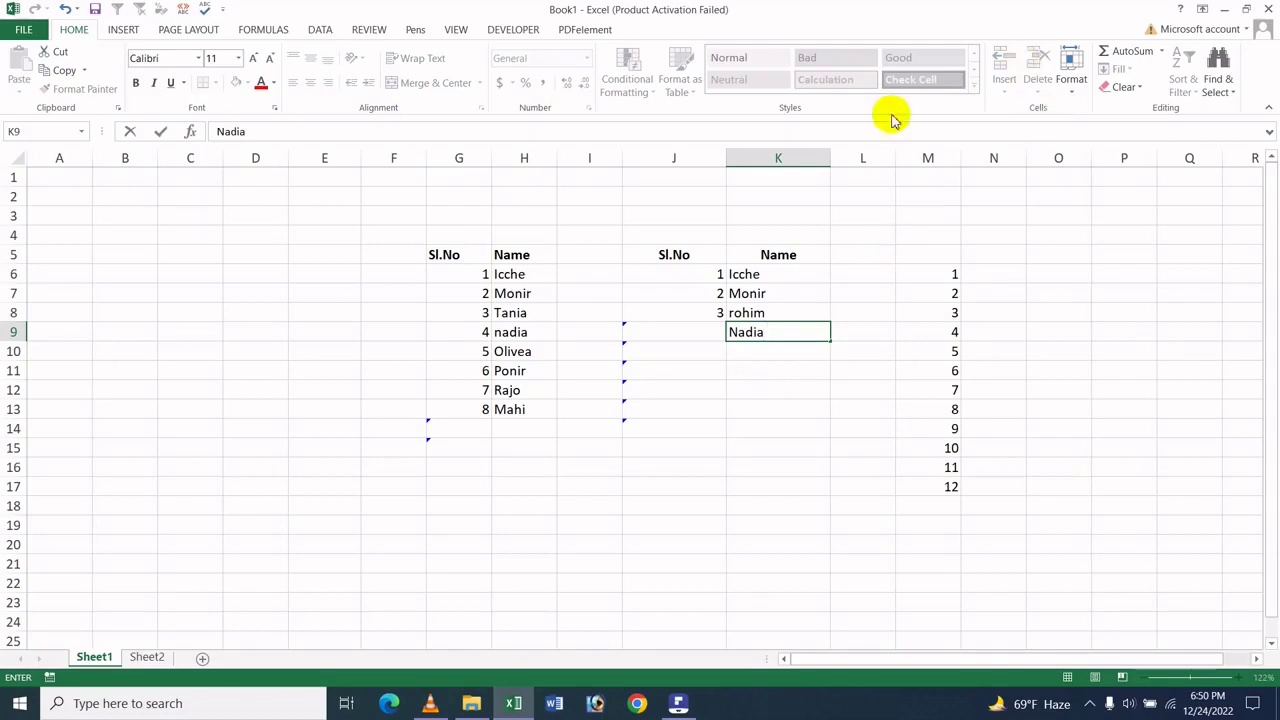
{"action": "left_click", "coordinate": [780, 412]}
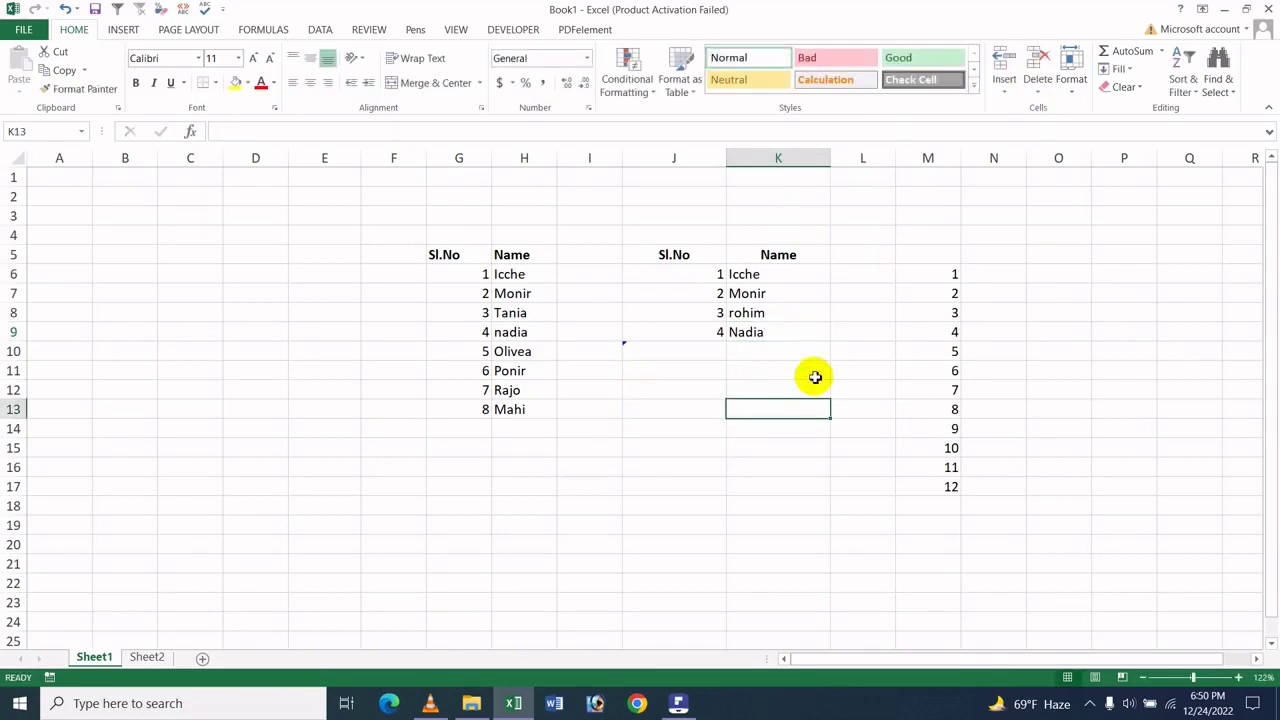
Enter the sample entries gjghj, hgf and fghfgh in K10, K11 and K12 of the second table
{"action": "left_click", "coordinate": [742, 350]}
{"action": "type", "text": "gjghj"}
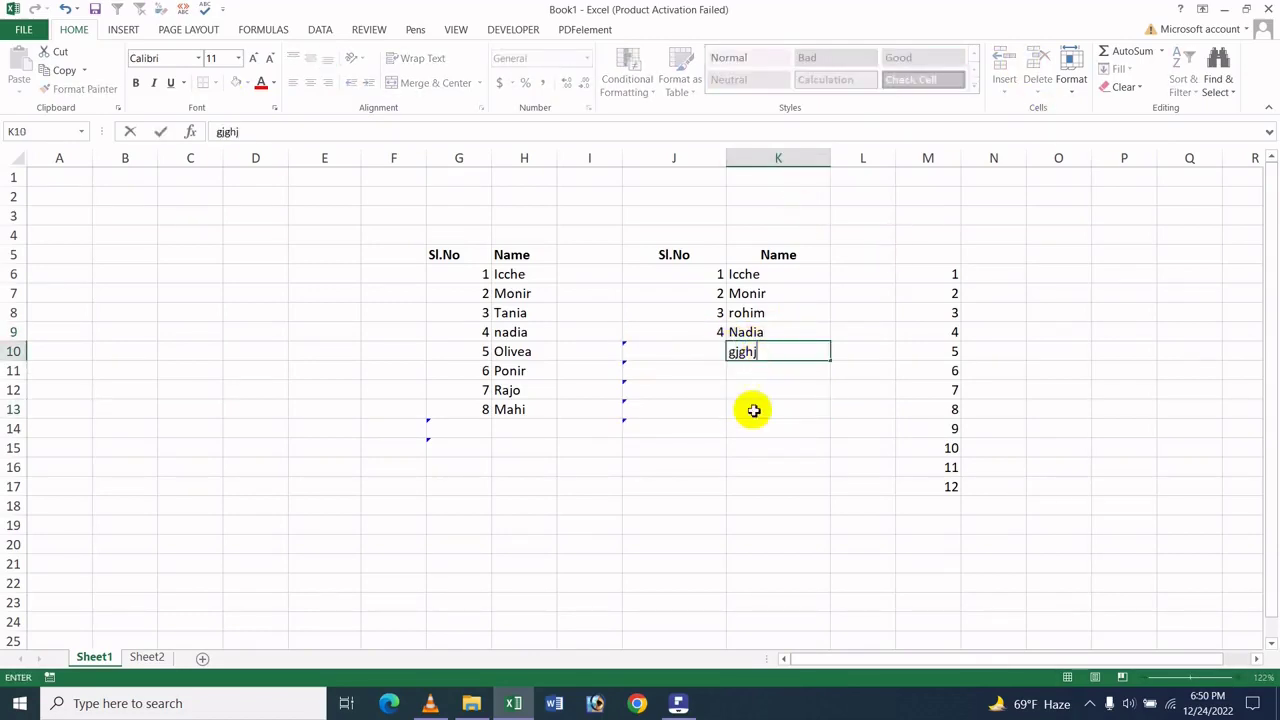
{"action": "left_click", "coordinate": [754, 411]}
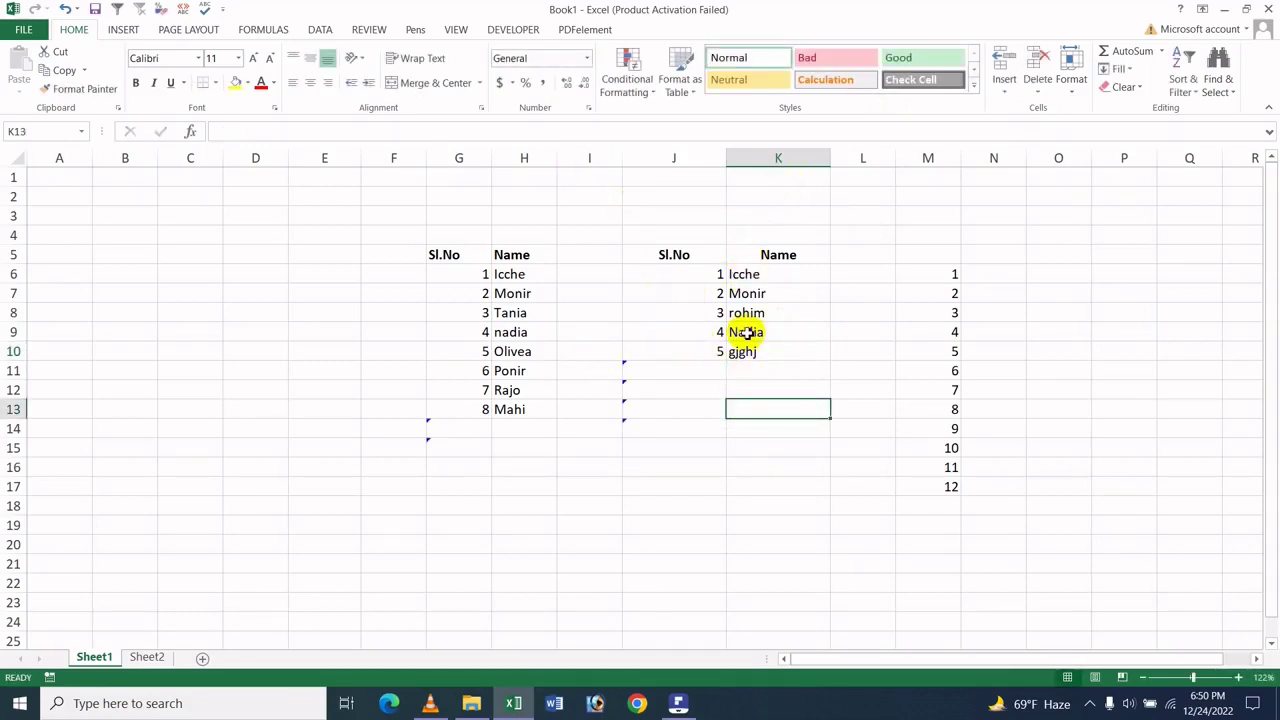
{"action": "left_click", "coordinate": [779, 372]}
{"action": "type", "text": "hgf"}
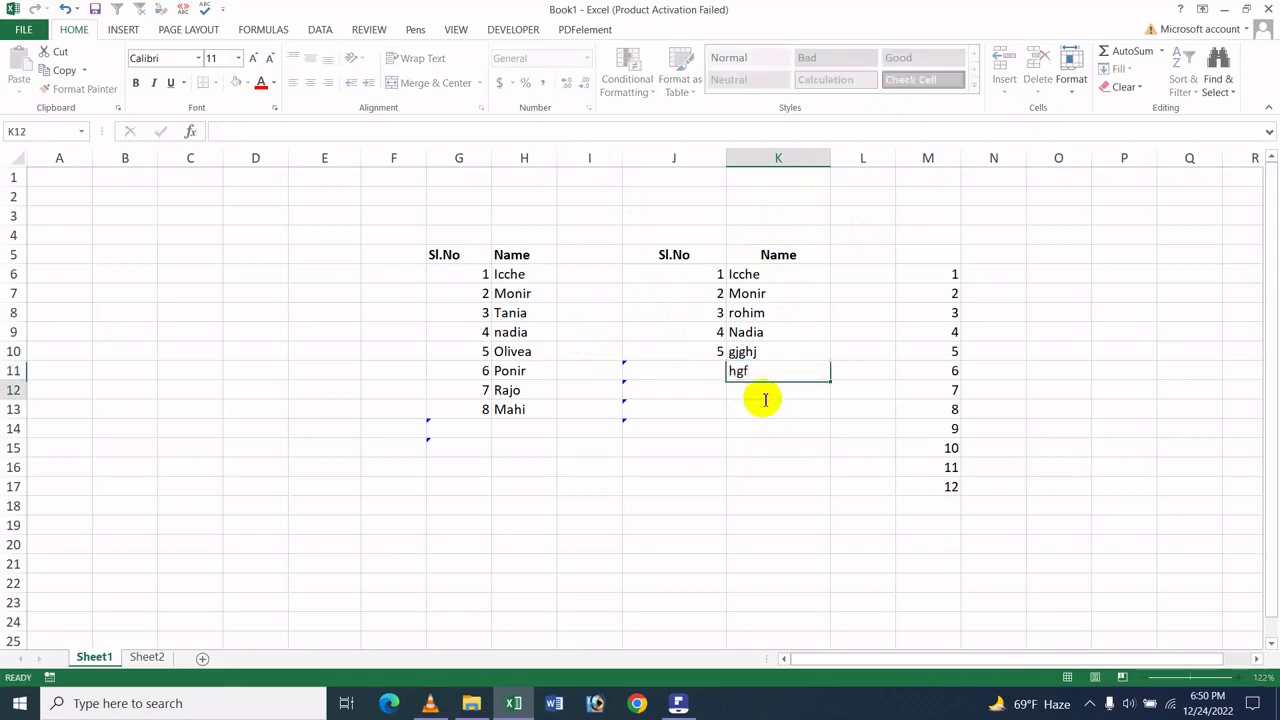
{"action": "key", "text": "Return"}
{"action": "type", "text": "fghfgh"}
{"action": "left_click", "coordinate": [766, 507]}
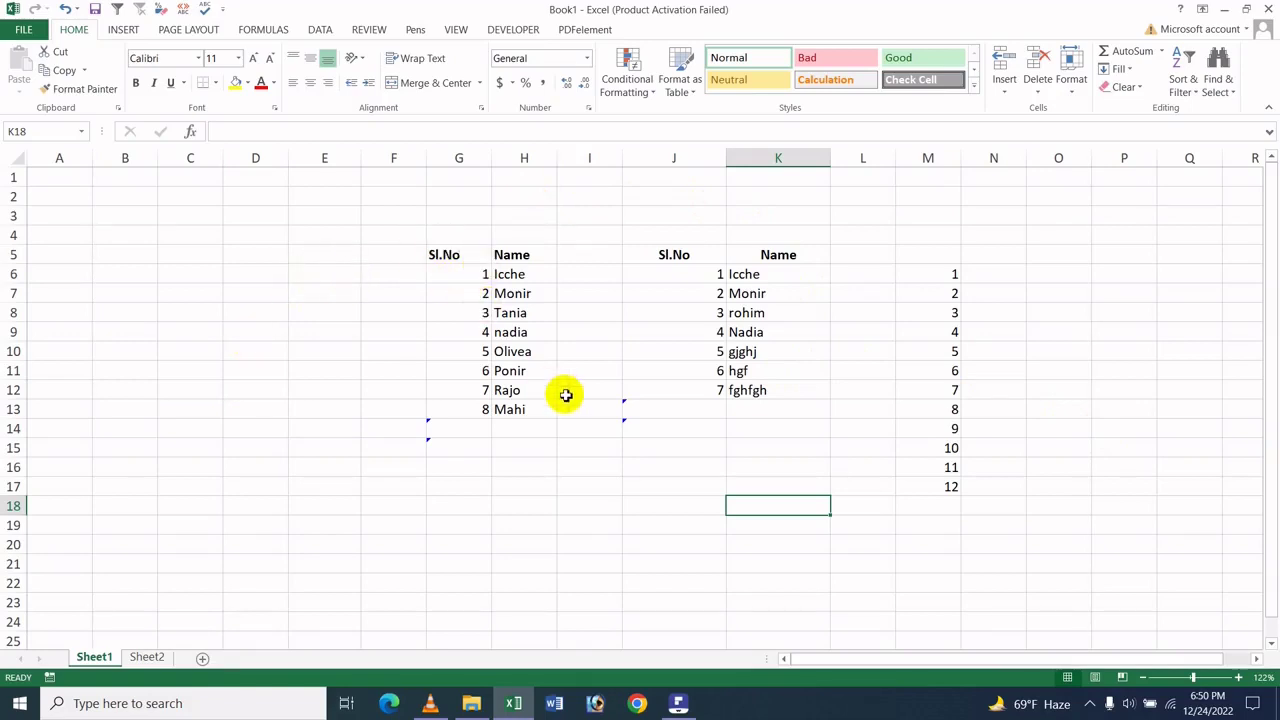
Test the first table's serial numbering by entering kjg in H14
{"action": "left_click", "coordinate": [519, 424]}
{"action": "type", "text": "kjg"}
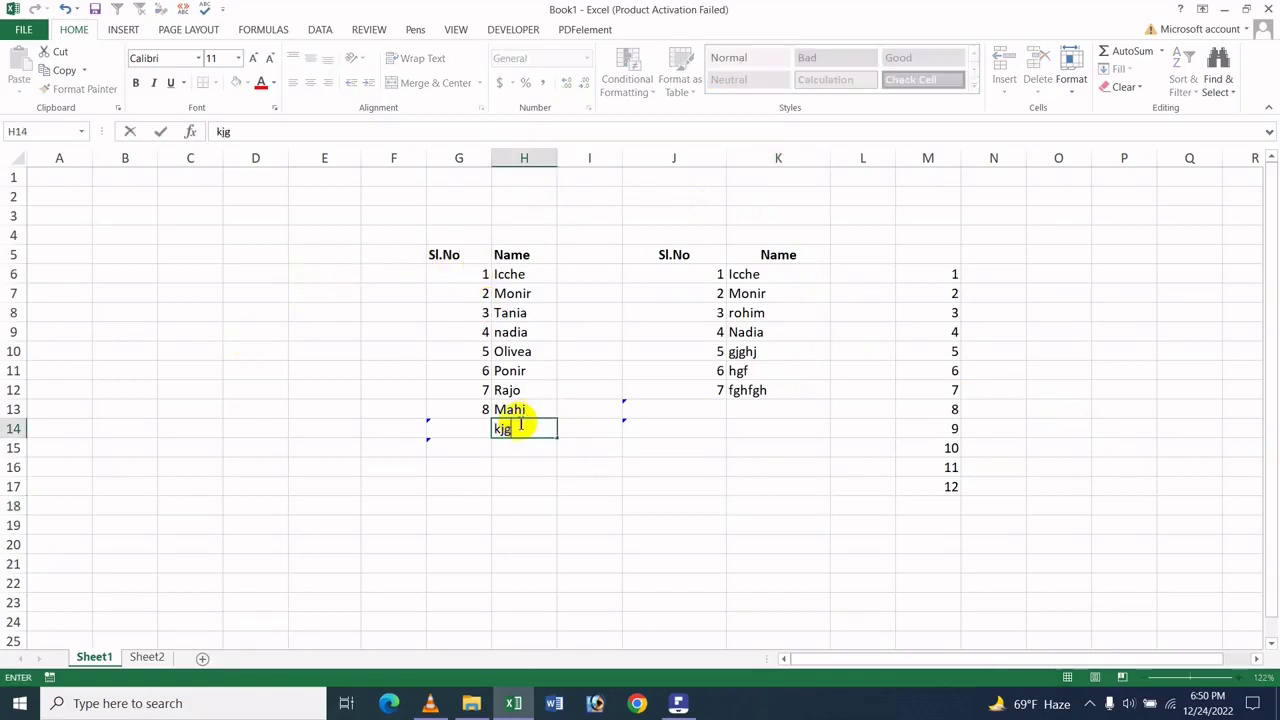
{"action": "key", "text": "Return"}
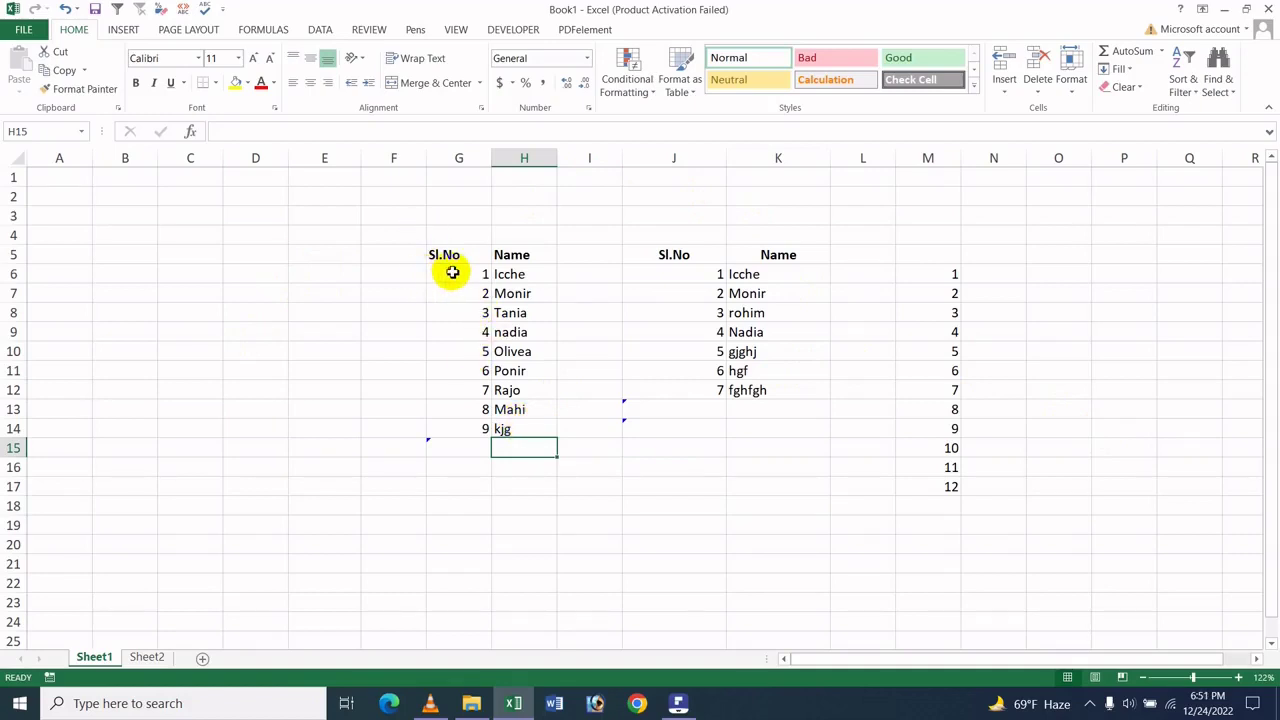
Clear the serial numbers and names of the first table in G6:H18
{"action": "left_click_drag", "start_coordinate": [449, 271], "coordinate": [537, 505]}
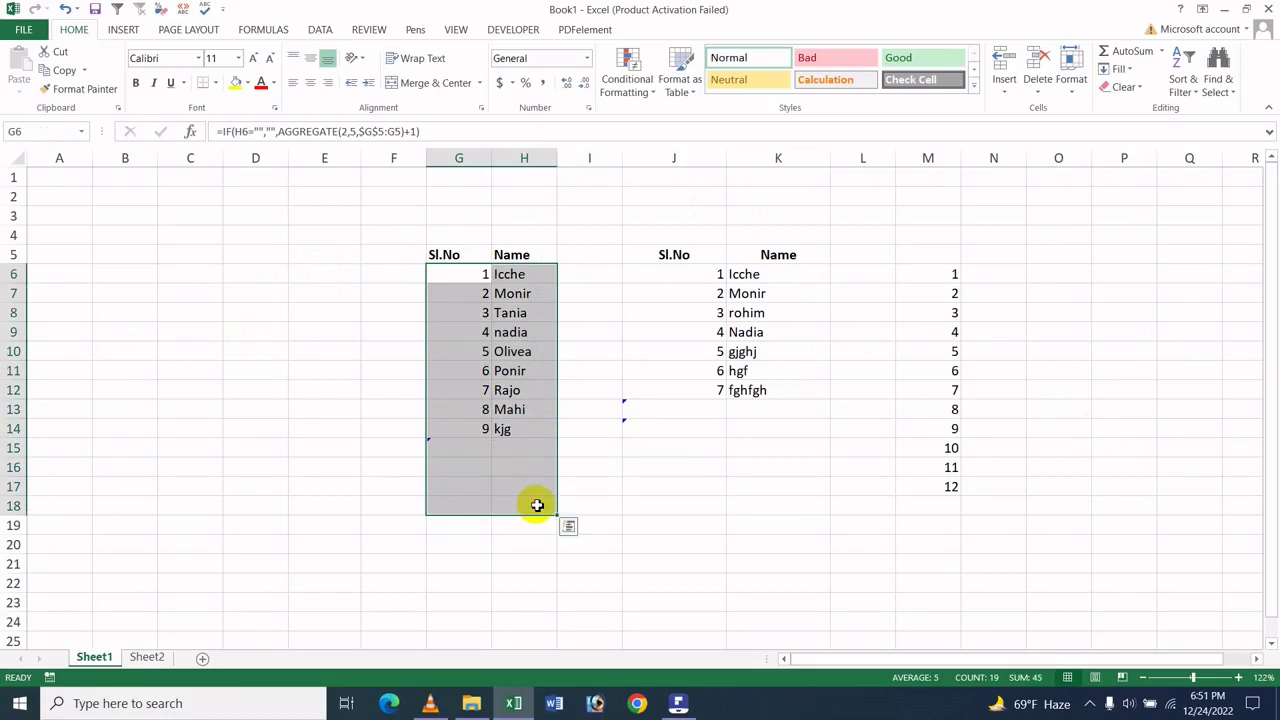
{"action": "key", "text": "Delete"}
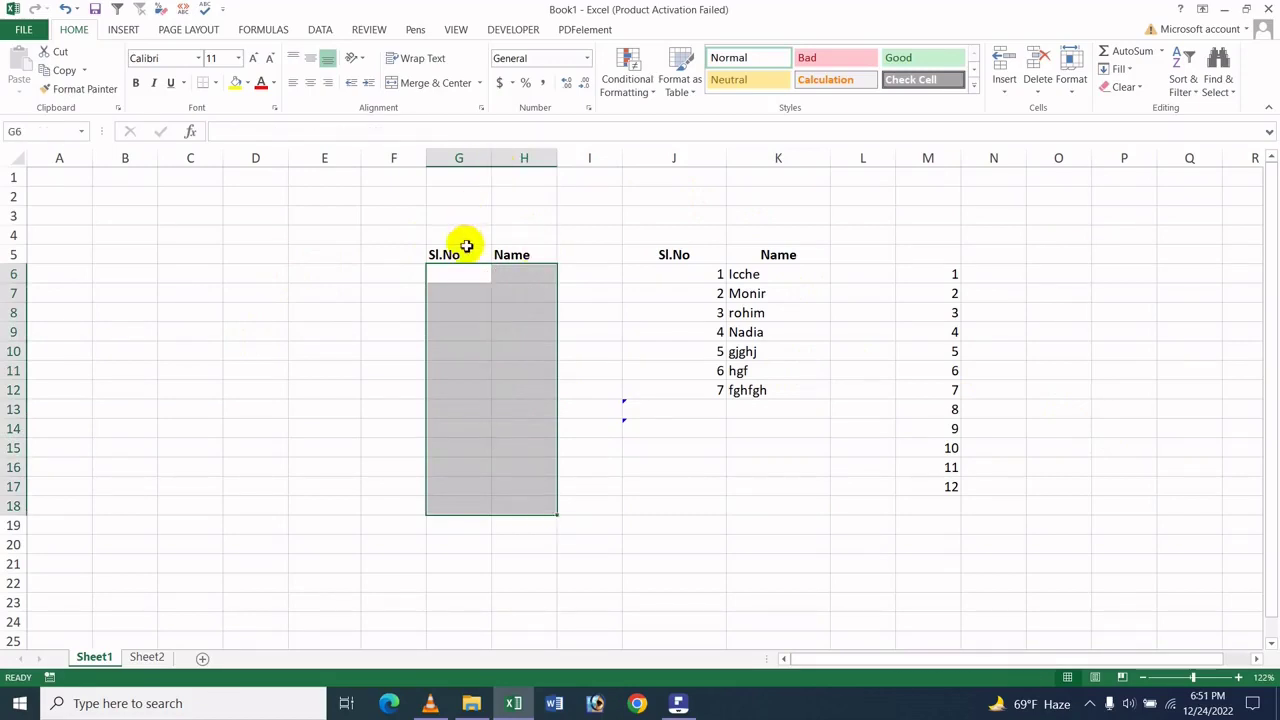
Begin a formula in G6 with =if(H6="","", to return an empty value when the name cell is blank
{"action": "left_click", "coordinate": [472, 281]}
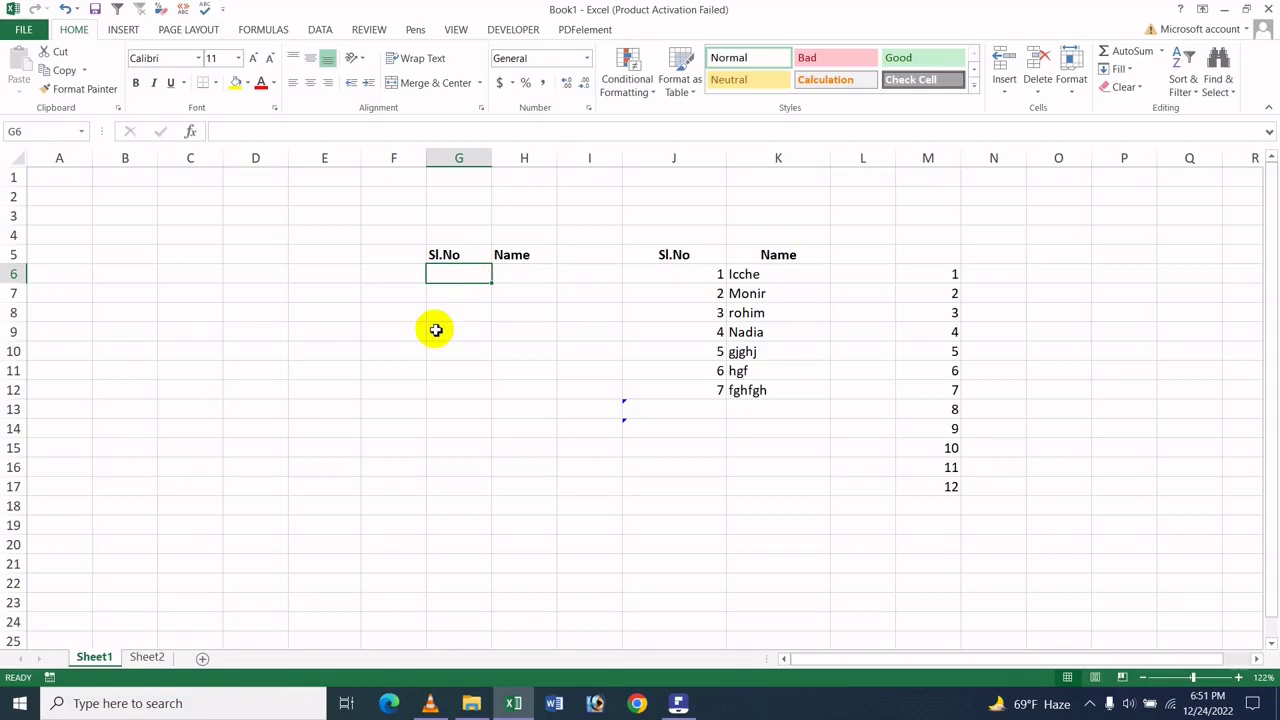
{"action": "type", "text": "="}
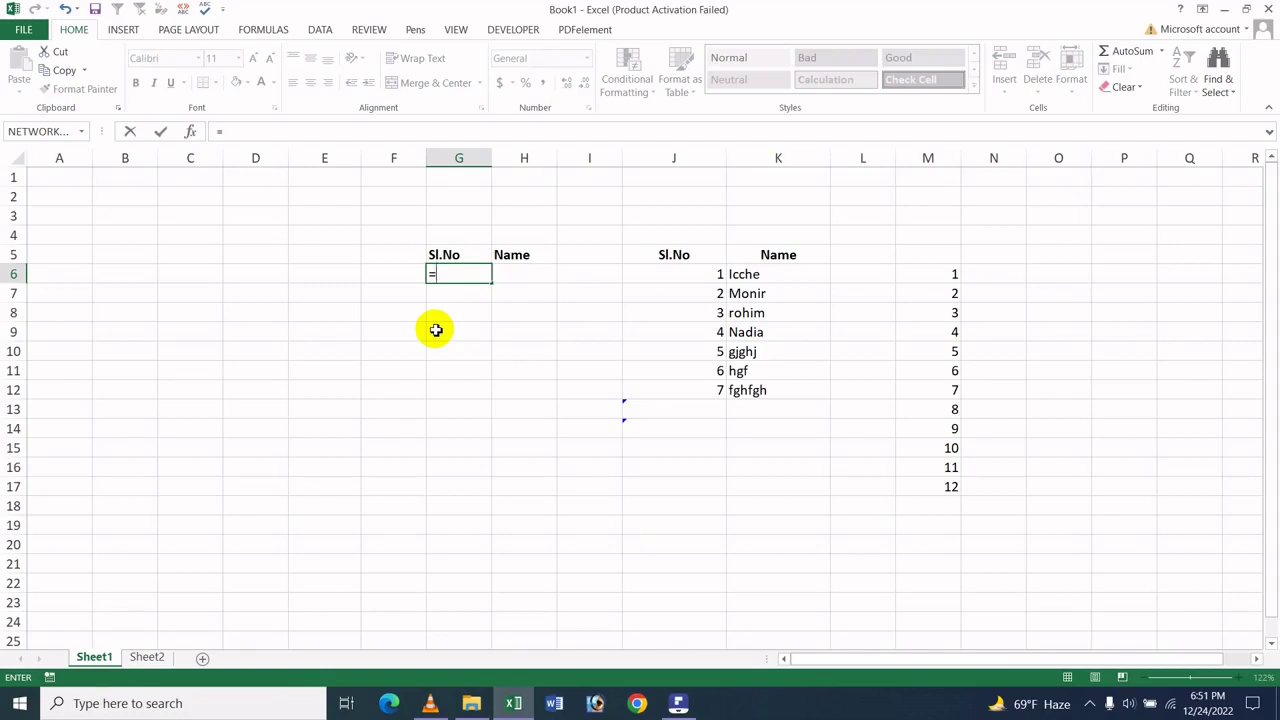
{"action": "type", "text": "if"}
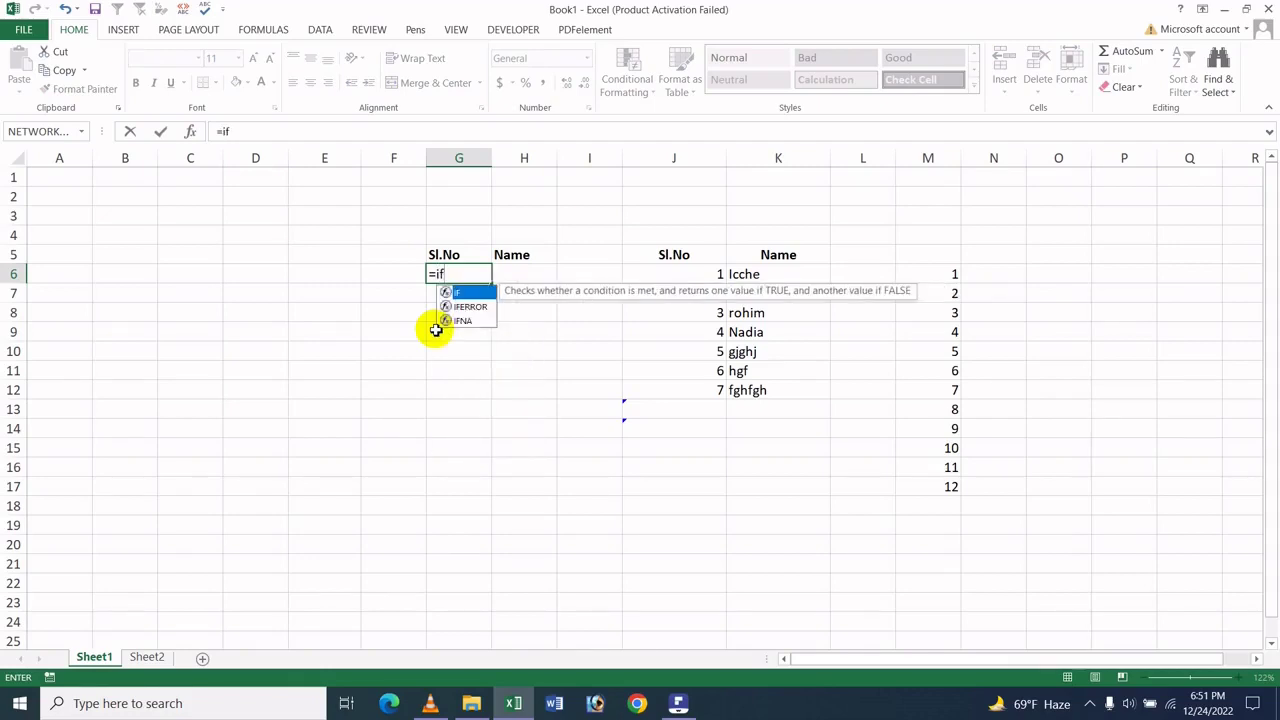
{"action": "type", "text": "("}
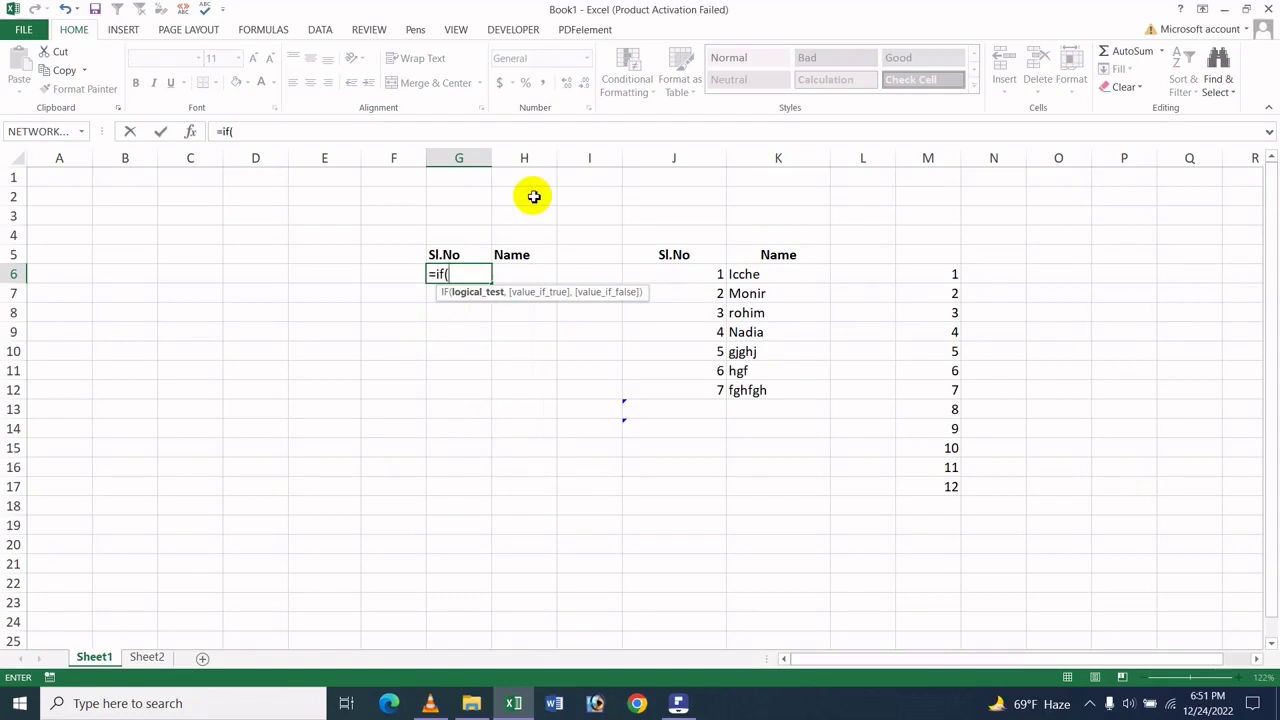
{"action": "left_click", "coordinate": [521, 268]}
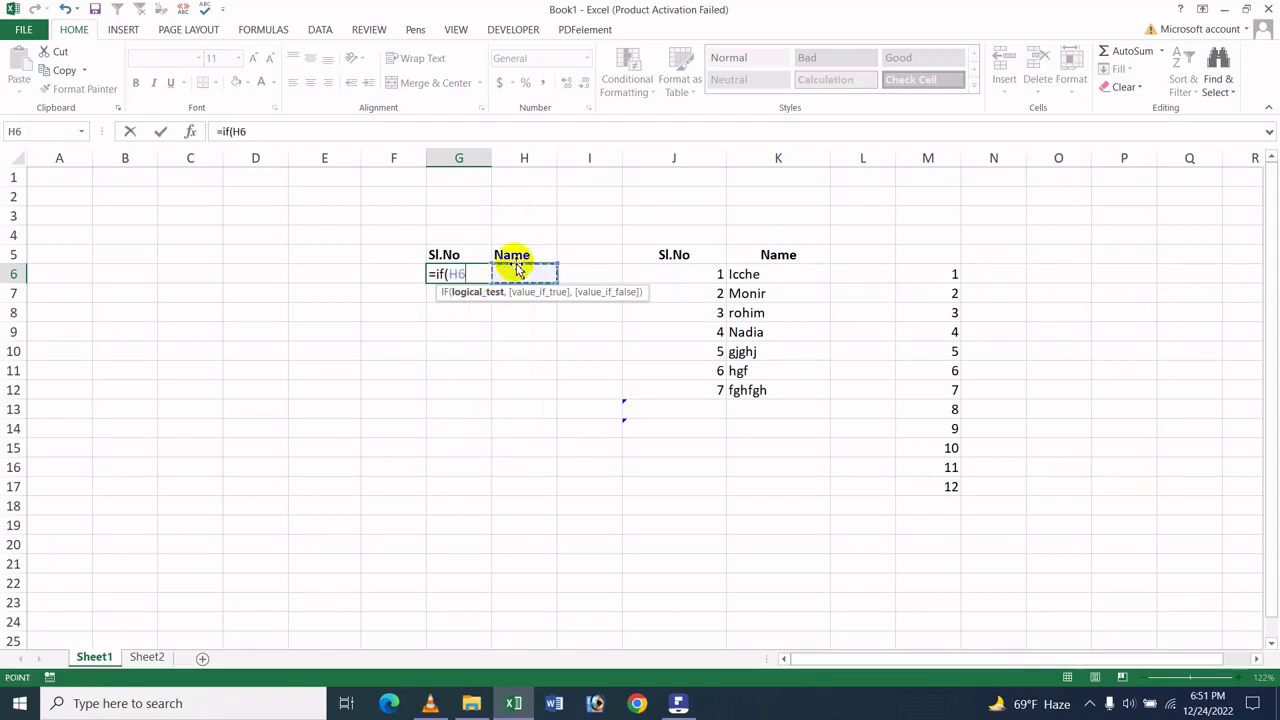
{"action": "type", "text": "="}
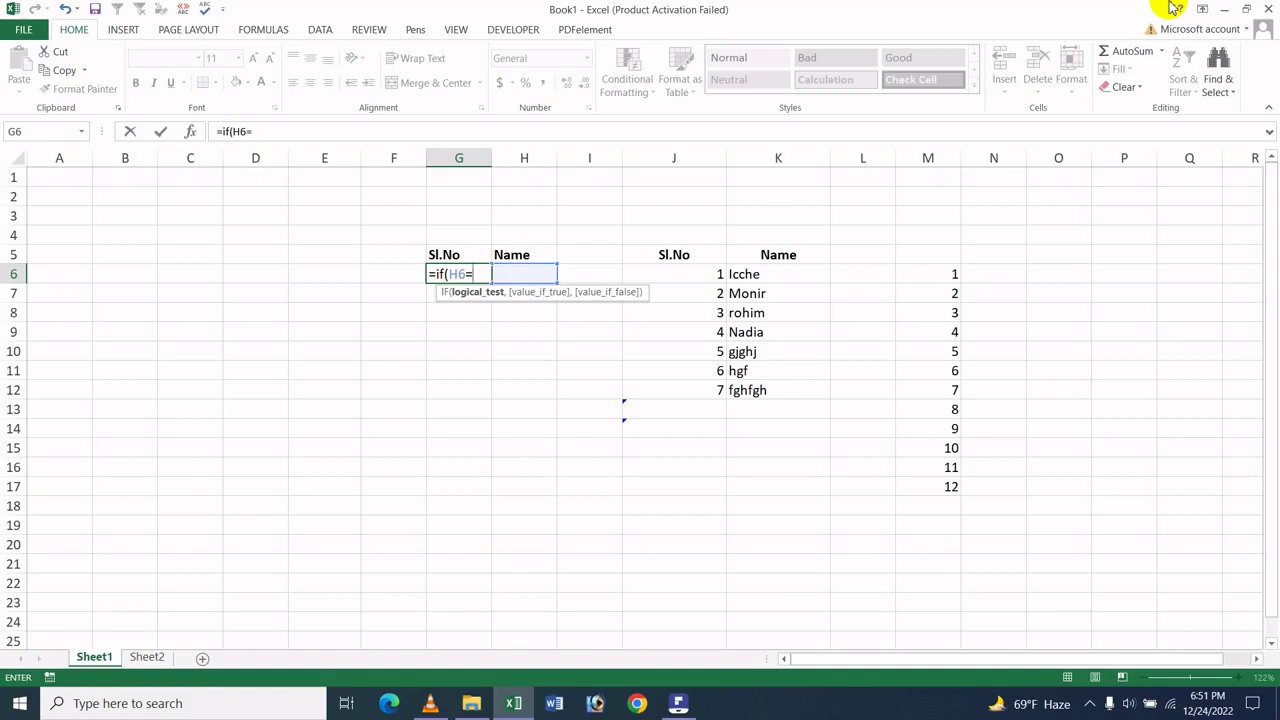
{"action": "key", "text": "Menu"}
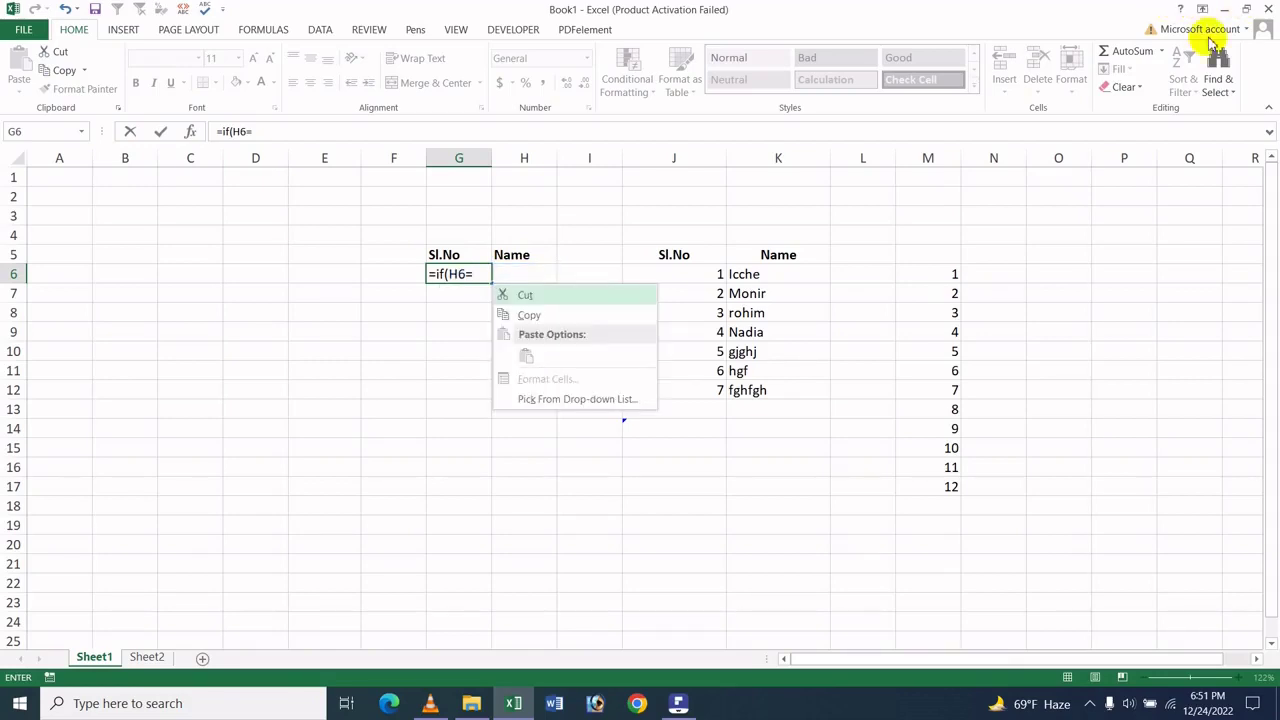
{"action": "left_click", "coordinate": [481, 274]}
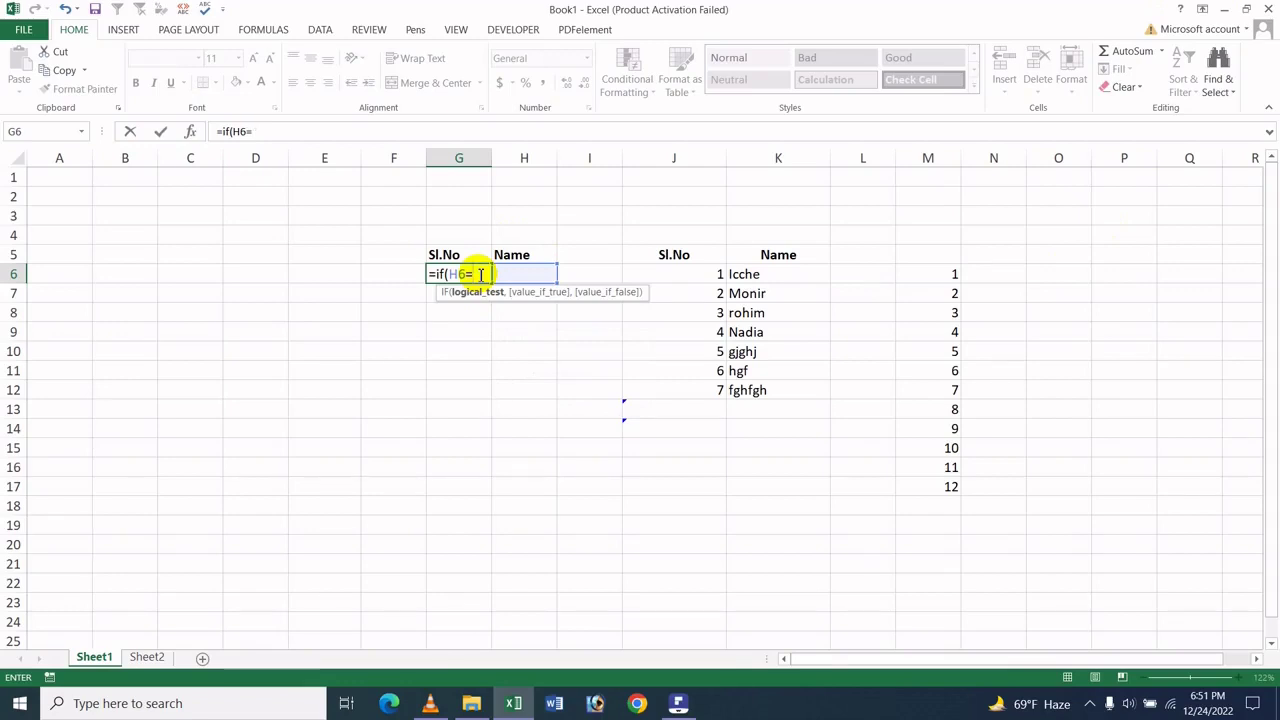
{"action": "type", "text": "\"\",\""}
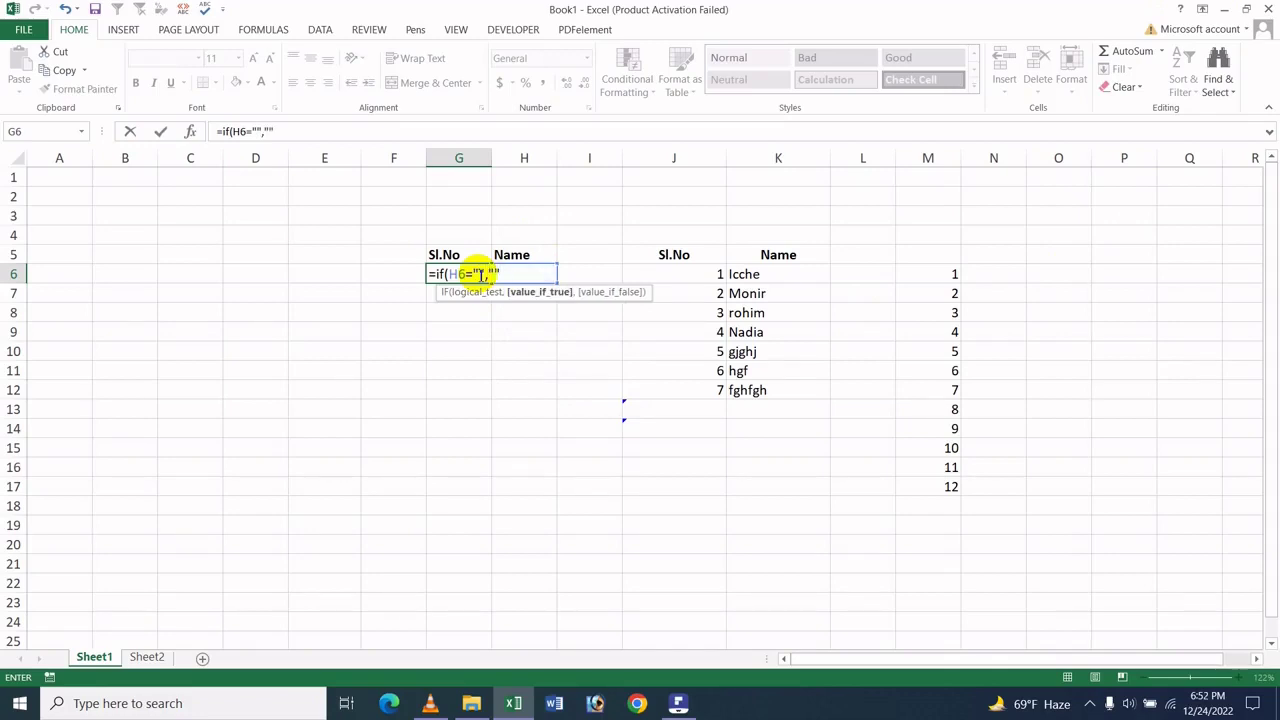
{"action": "type", "text": "\","}
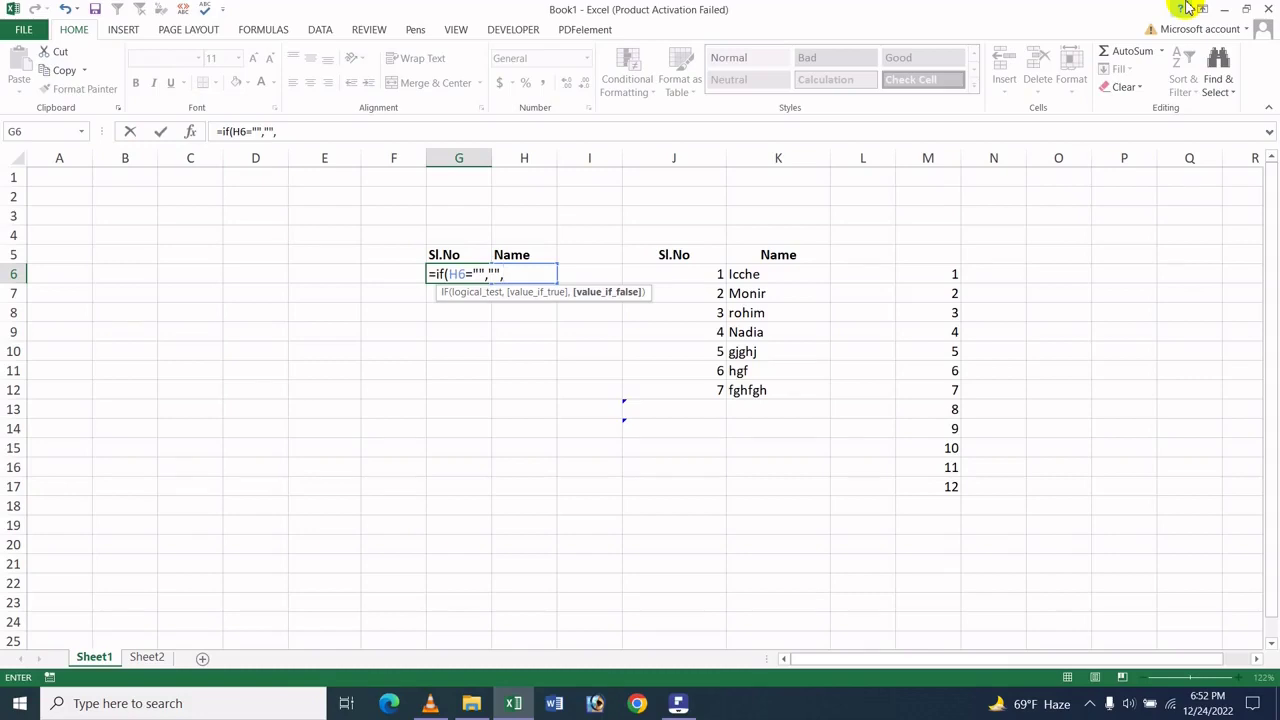
Complete the G6 formula with AGGREGATE(2,5,G5) as the value if false, accepting the closing bracket correction
{"action": "type", "text": "a"}
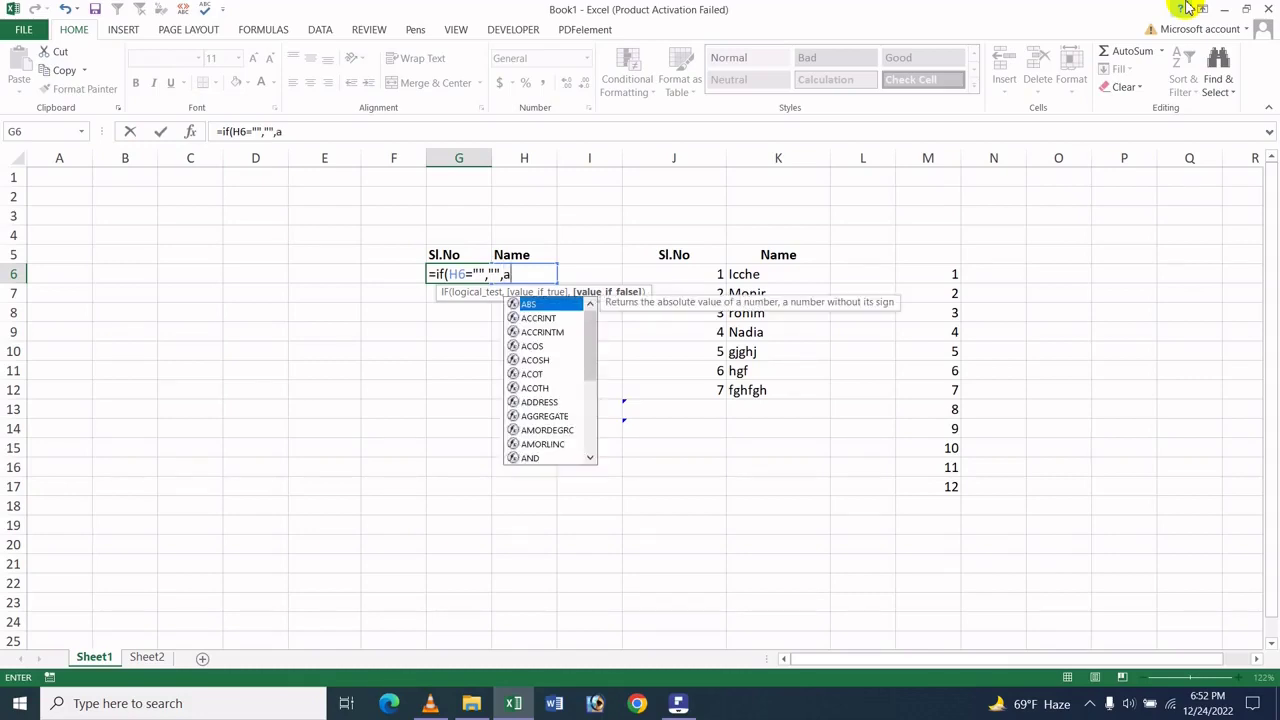
{"action": "type", "text": "g"}
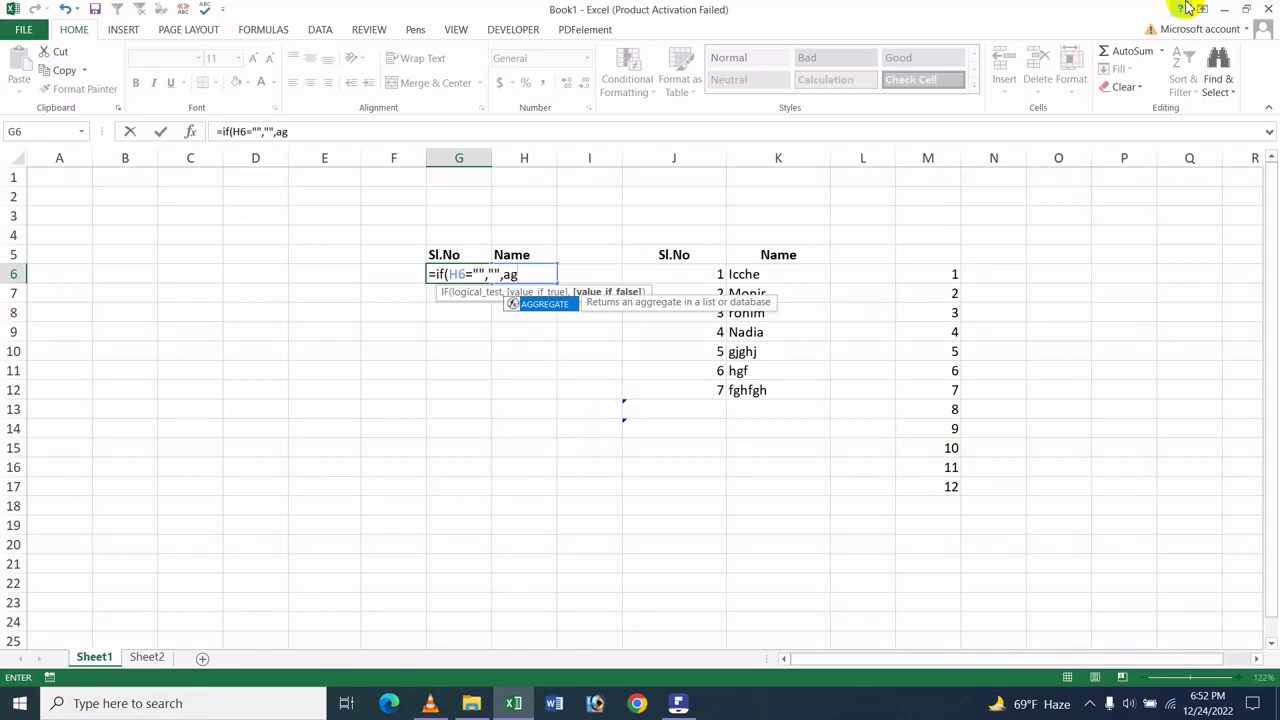
{"action": "key", "text": "Tab"}
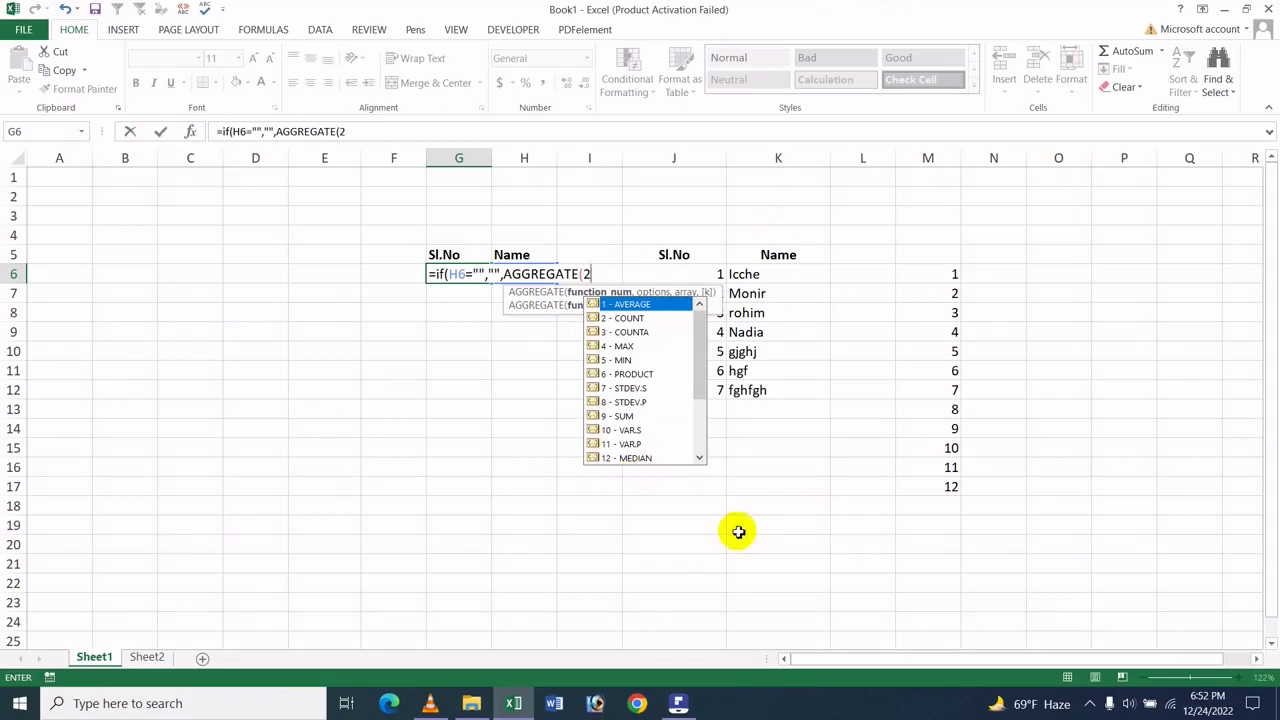
{"action": "type", "text": ",5"}
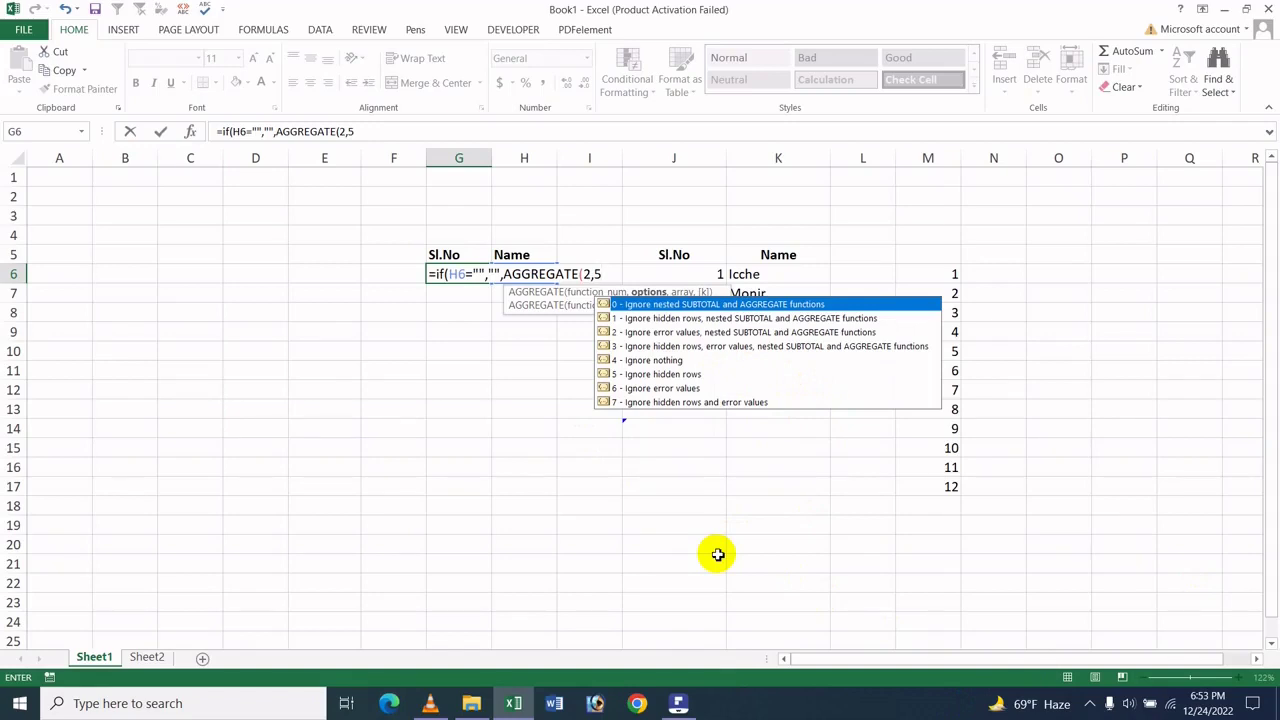
{"action": "type", "text": ","}
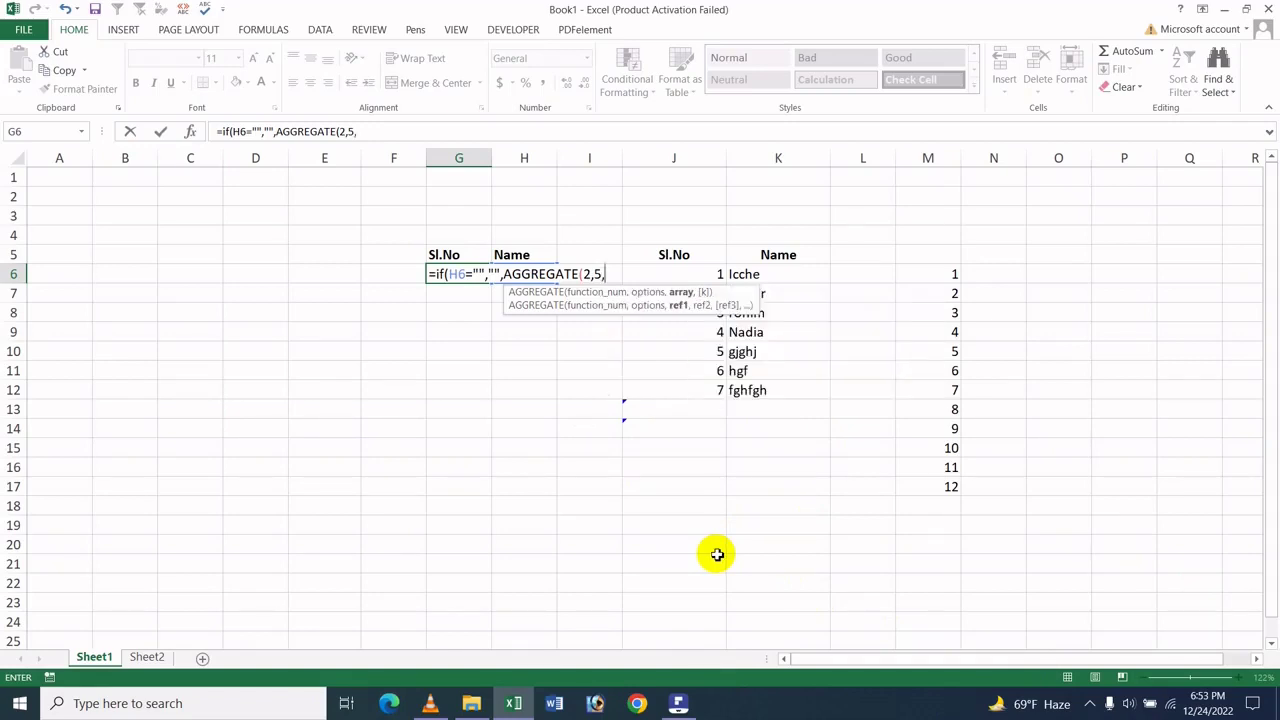
{"action": "left_click", "coordinate": [461, 254]}
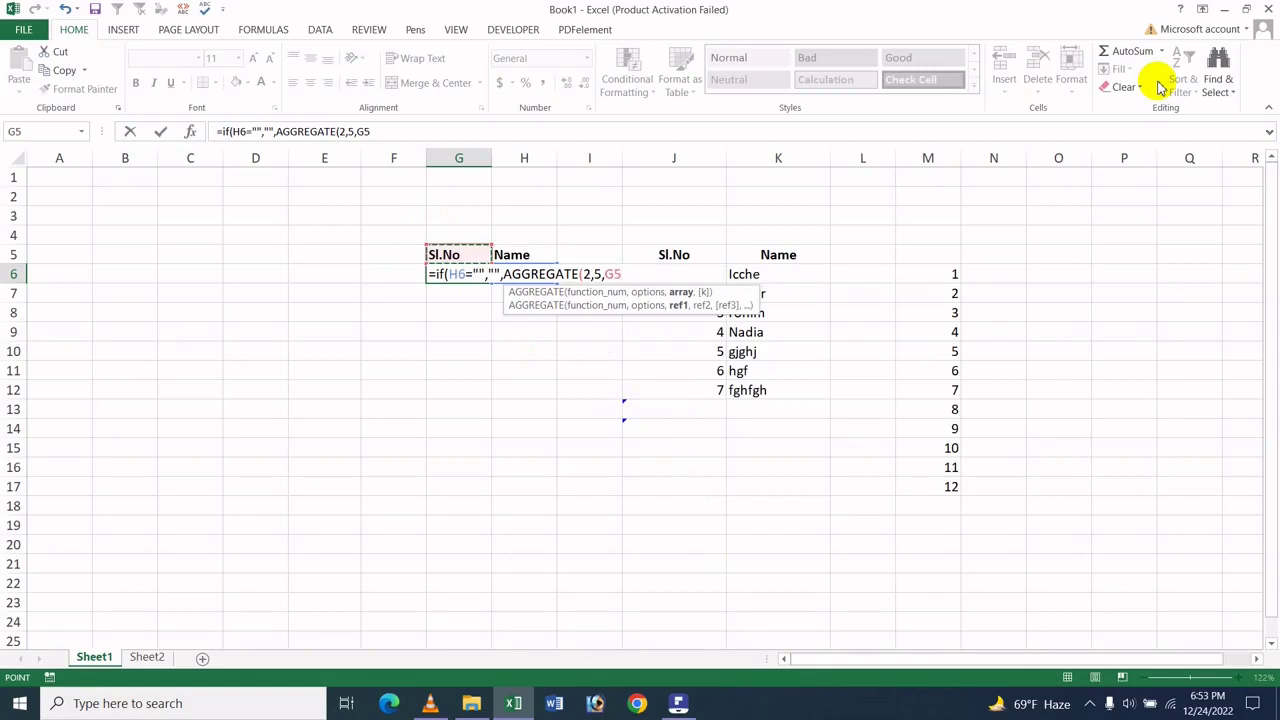
{"action": "type", "text": ")"}
{"action": "key", "text": "Return"}
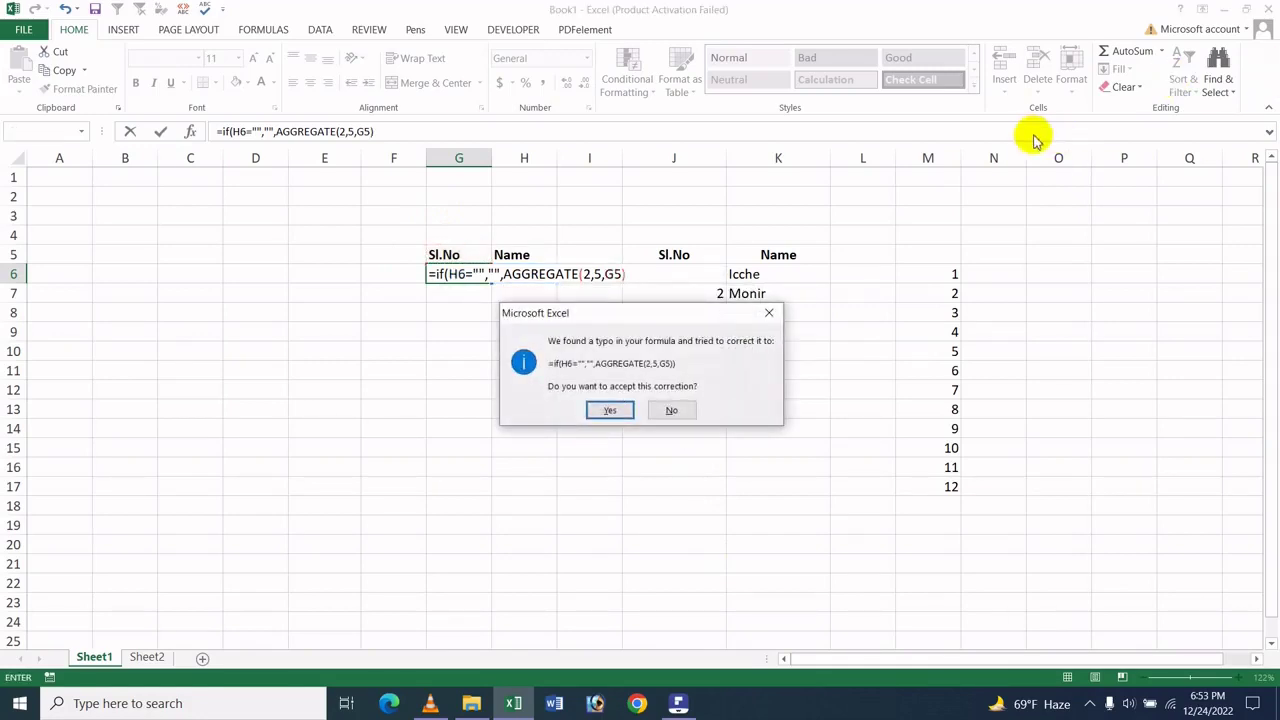
{"action": "left_click", "coordinate": [610, 410]}
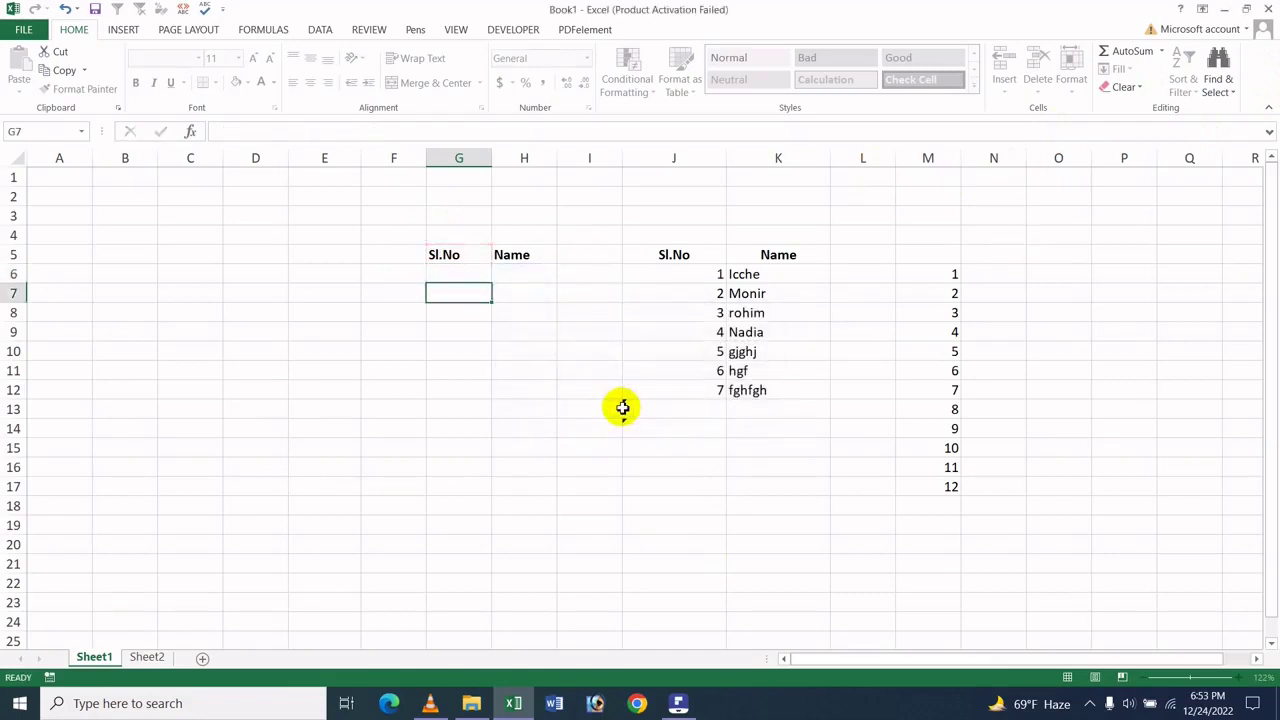
Test the AGGREGATE formula by entering gffdgf in H6, and check the serial number in G6
{"action": "left_click", "coordinate": [514, 275]}
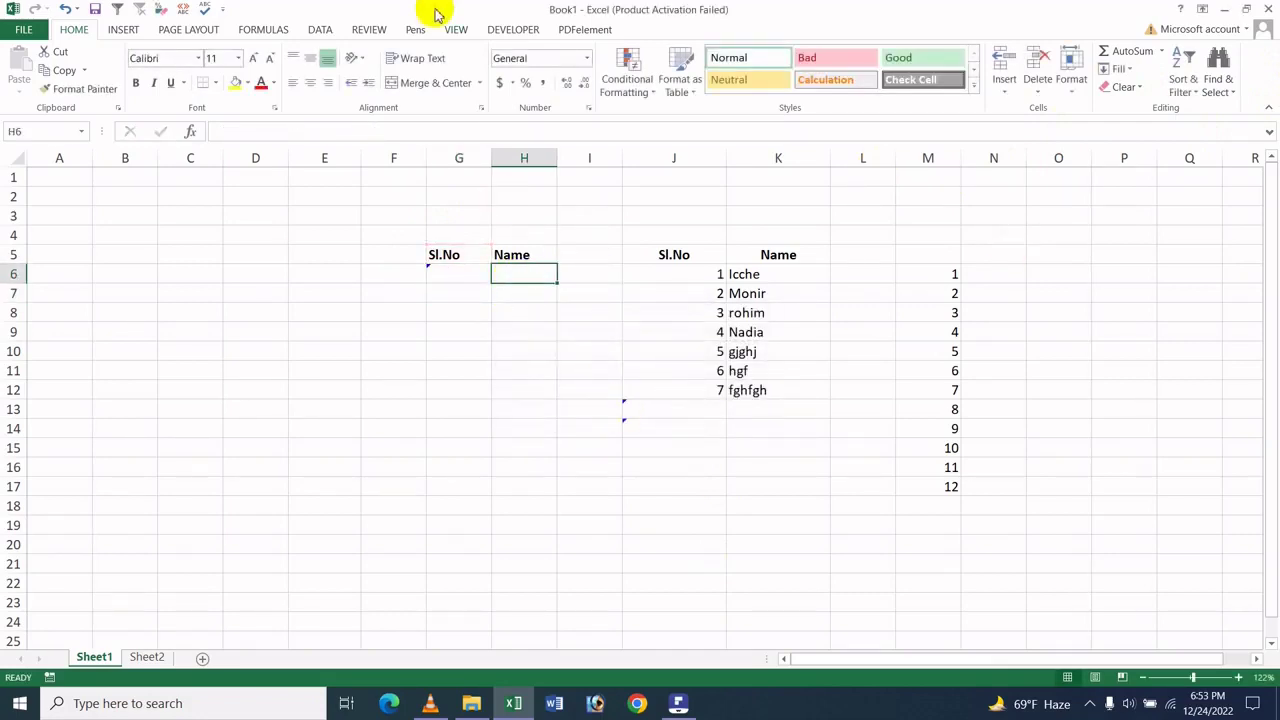
{"action": "type", "text": "gffdgf"}
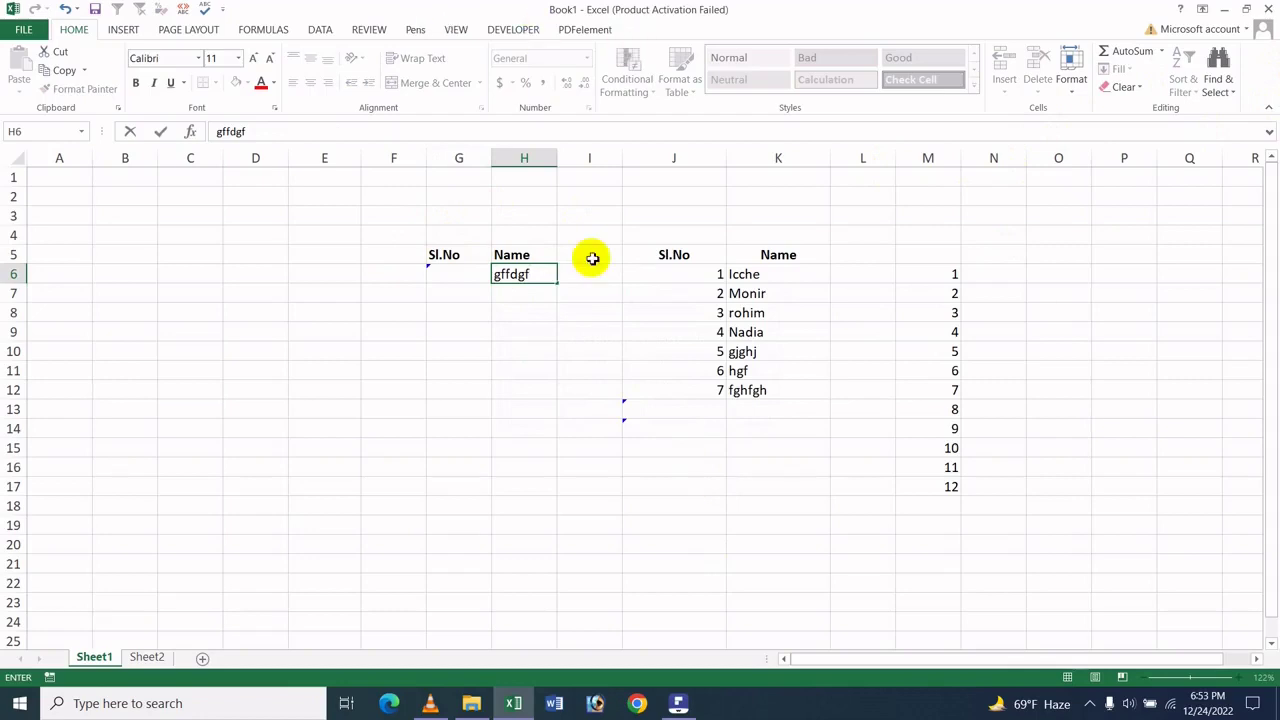
{"action": "left_click", "coordinate": [524, 350]}
{"action": "left_click", "coordinate": [476, 276]}
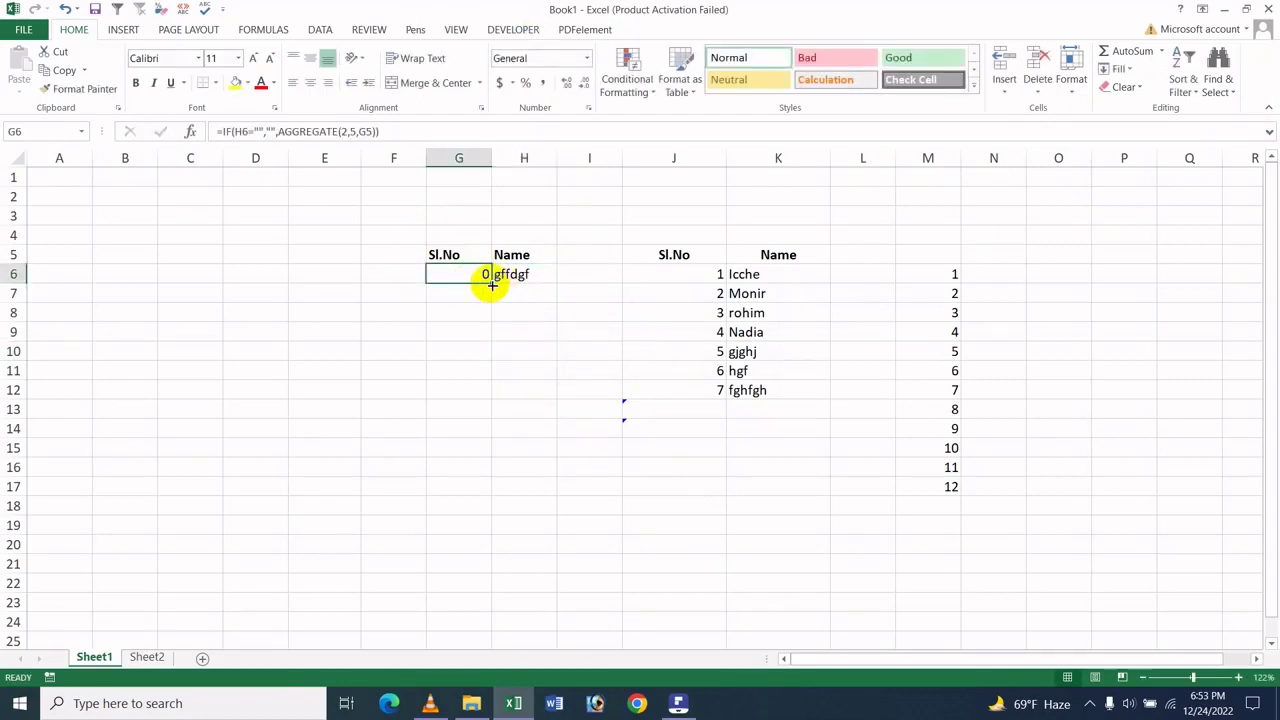
Enter the test names fgfg, dfg, dfgdf, gdf and gfdg in H7:H11
{"action": "left_click", "coordinate": [509, 297]}
{"action": "type", "text": "fgf"}
{"action": "key", "text": "Return"}
{"action": "type", "text": "dfg"}
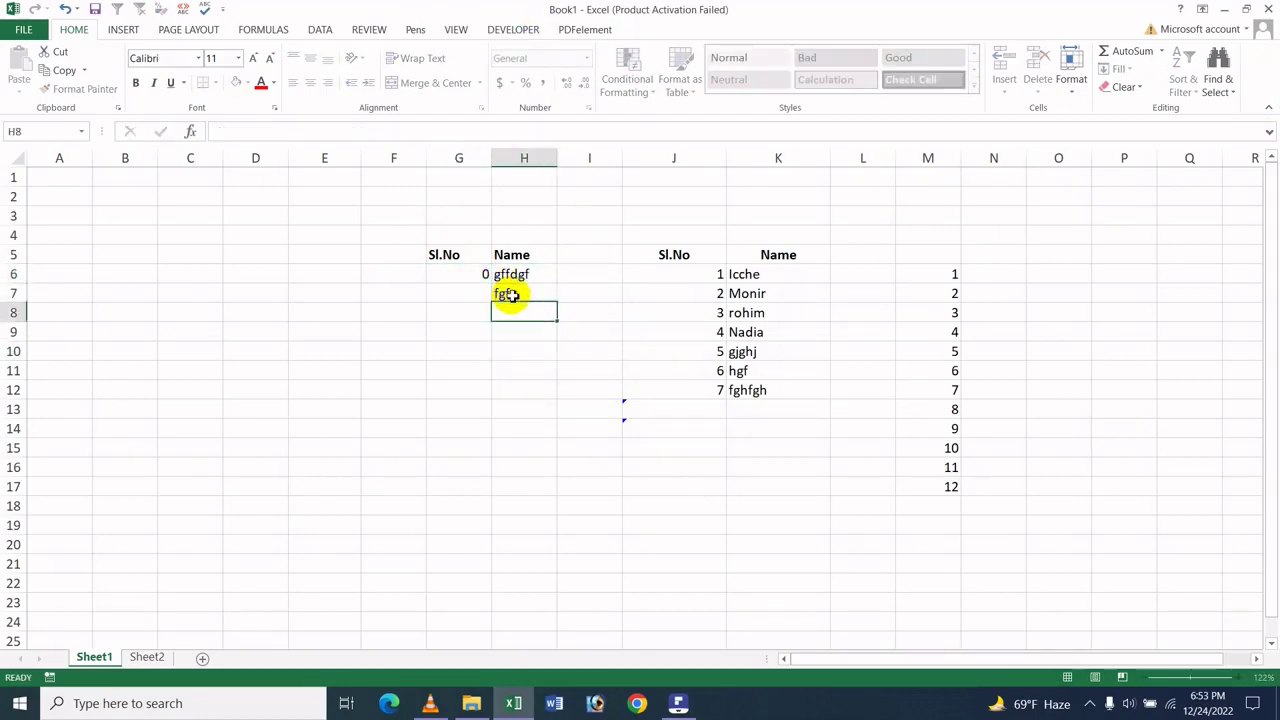
{"action": "key", "text": "Return"}
{"action": "type", "text": "dfgdf"}
{"action": "key", "text": "Return"}
{"action": "type", "text": "gdf"}
{"action": "key", "text": "Return"}
{"action": "type", "text": "gfdg"}
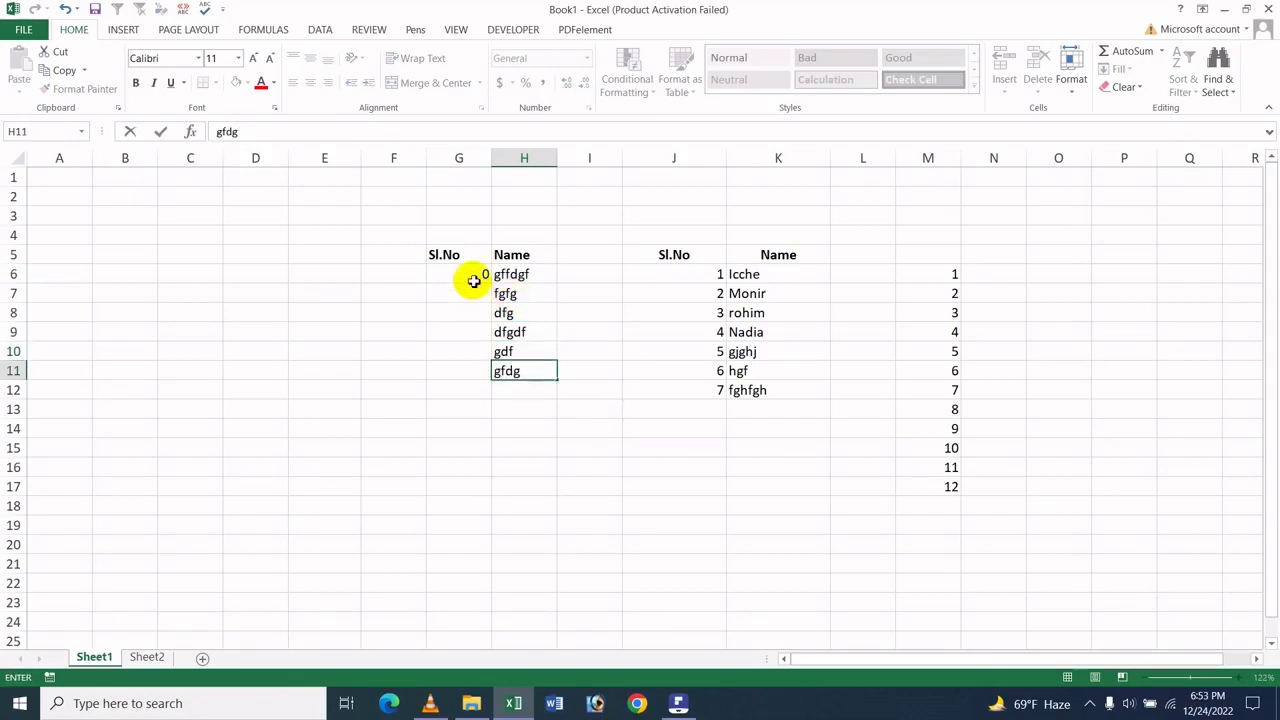
Fill the G6 formula down to G14 and test it by entering fds, fsf and sfsdf in H12:H14
{"action": "left_click", "coordinate": [476, 279]}
{"action": "left_click_drag", "start_coordinate": [492, 284], "coordinate": [486, 432]}
{"action": "left_click", "coordinate": [522, 392]}
{"action": "type", "text": "fds"}
{"action": "key", "text": "Return"}
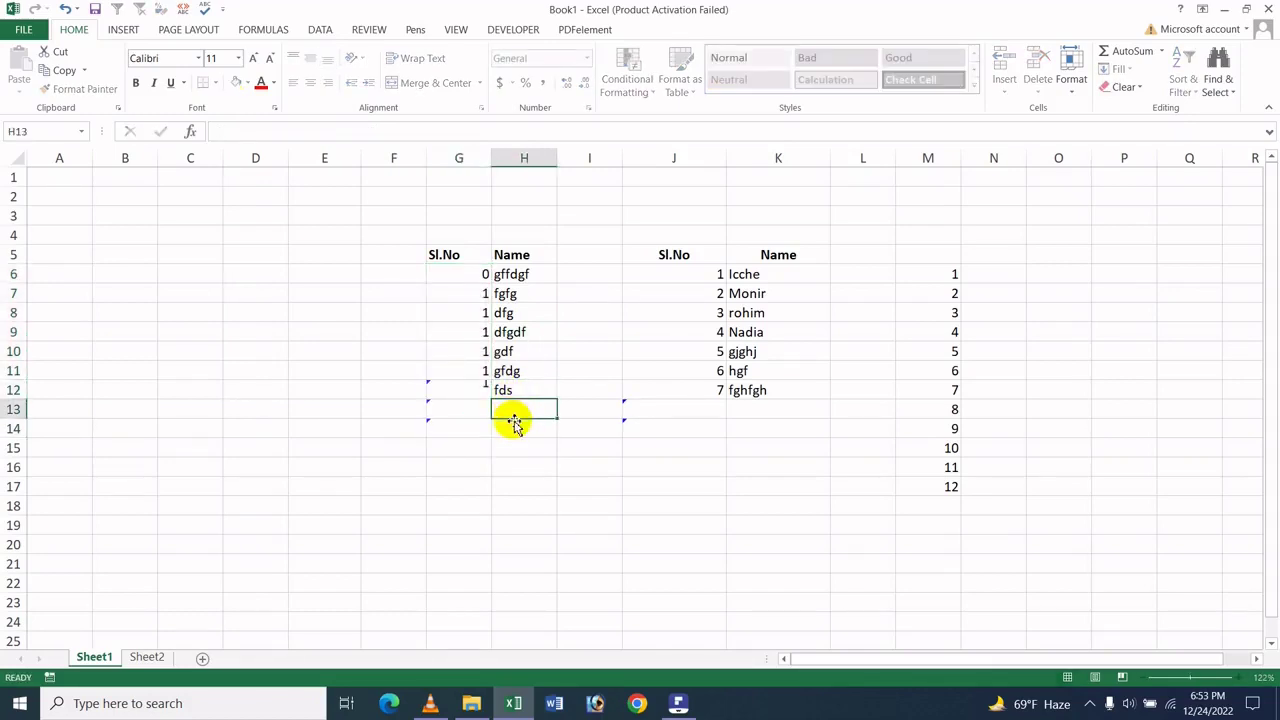
{"action": "type", "text": "fsf"}
{"action": "key", "text": "Return"}
{"action": "type", "text": "sfsdf"}
{"action": "left_click", "coordinate": [515, 352]}
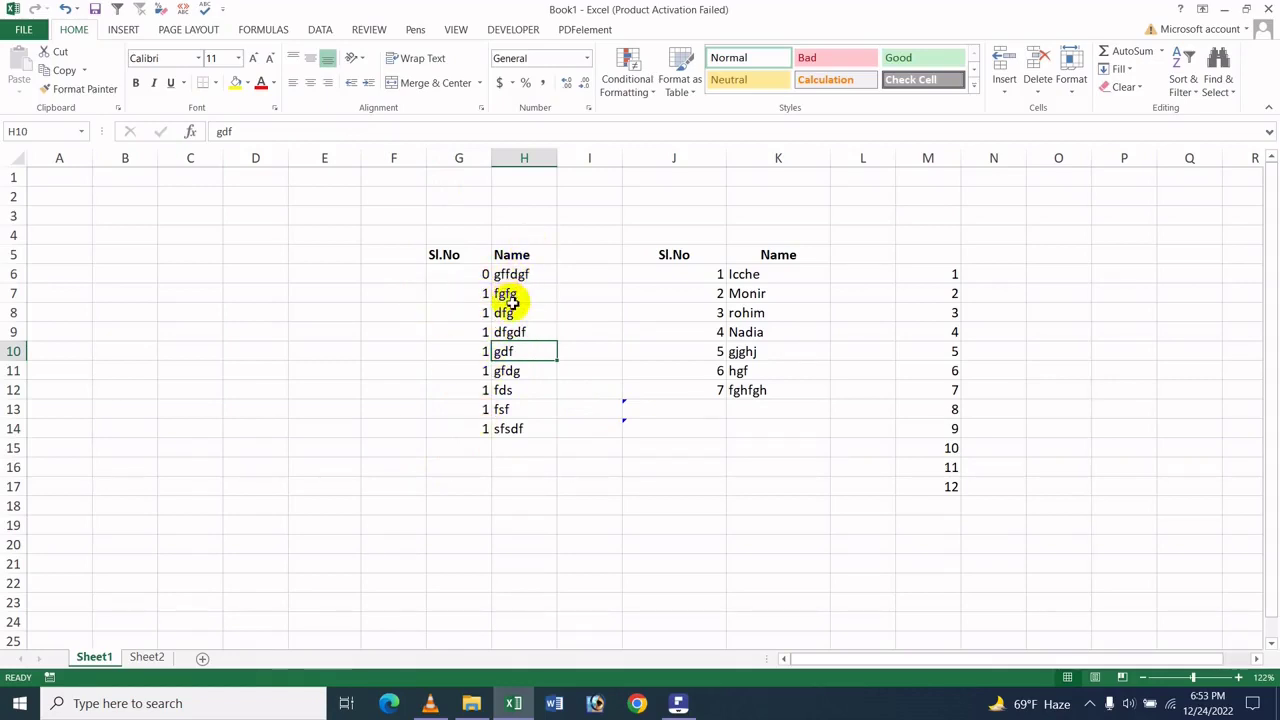
Edit the G6 formula so the AGGREGATE reference is the range G5:G5
{"action": "left_click", "coordinate": [478, 276]}
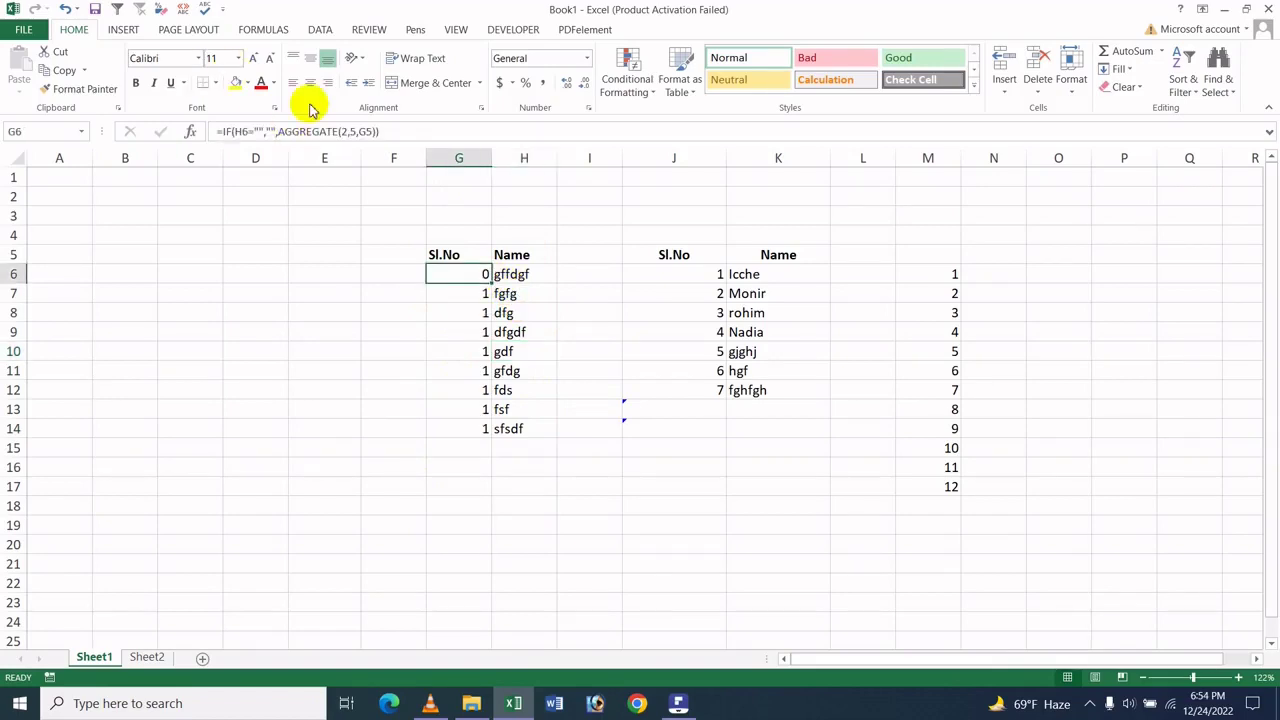
{"action": "left_click", "coordinate": [372, 132]}
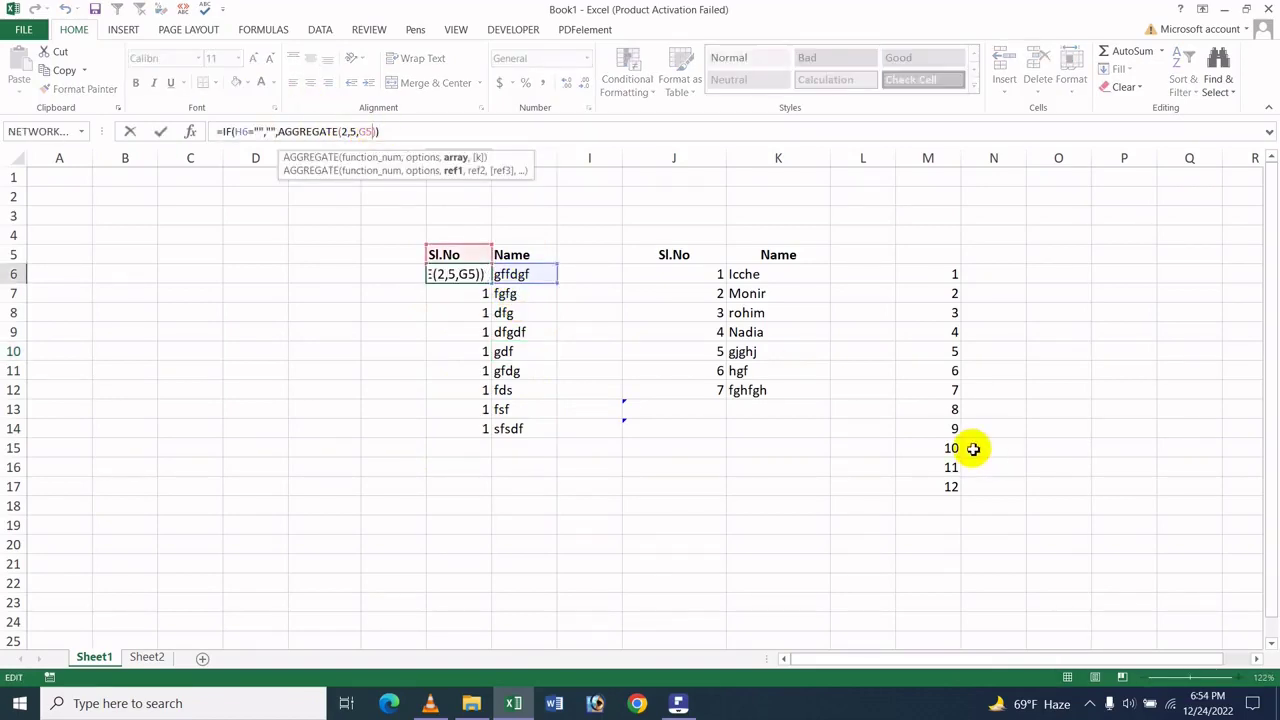
{"action": "type", "text": ":"}
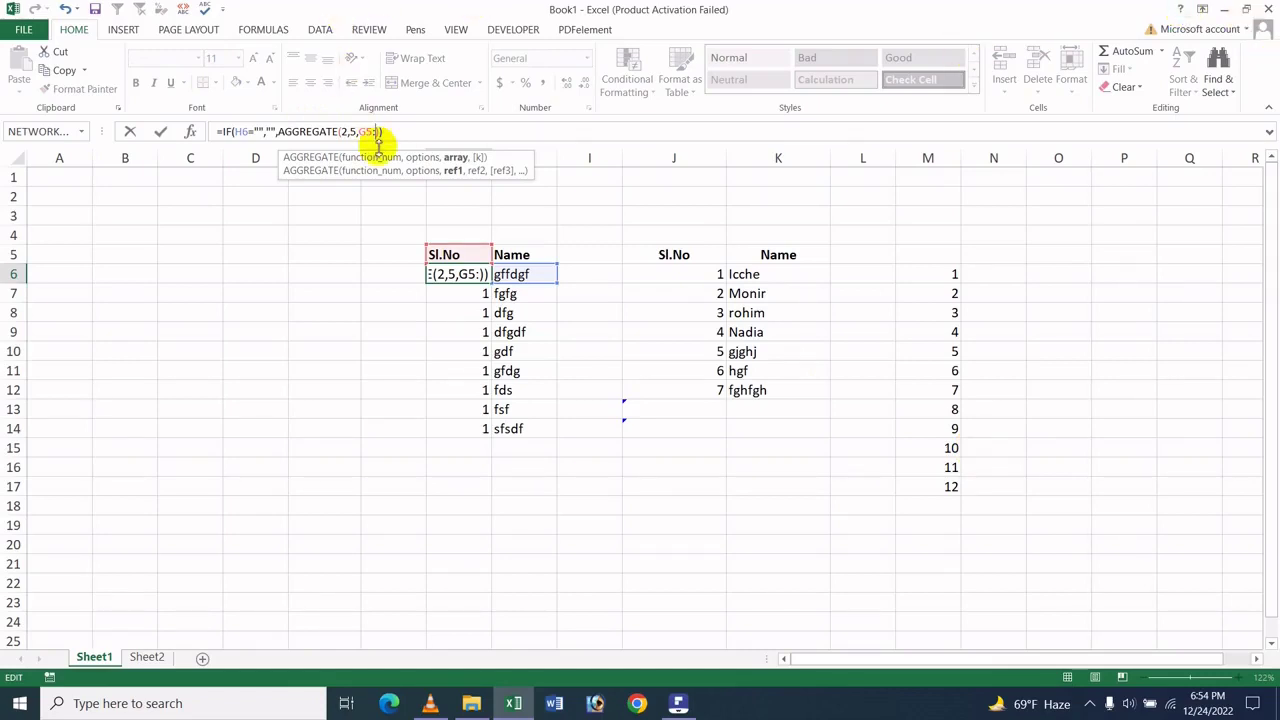
{"action": "left_click", "coordinate": [452, 255]}
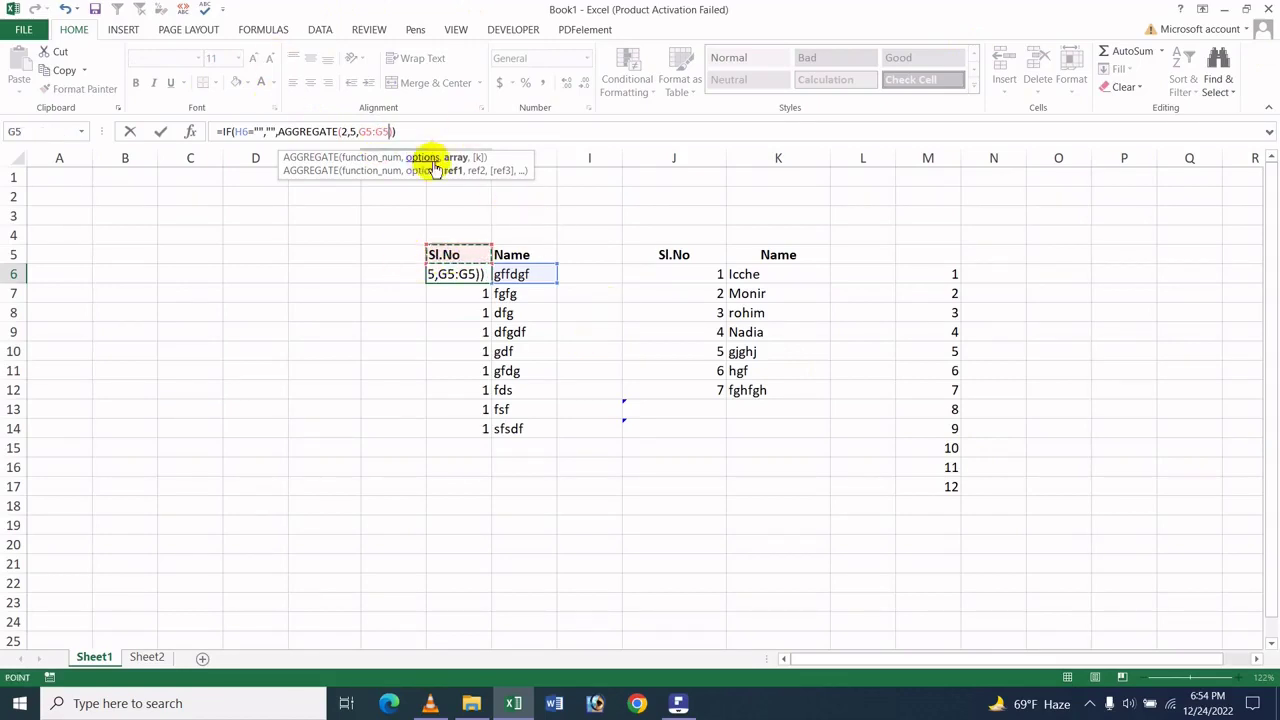
{"action": "key", "text": "Return"}
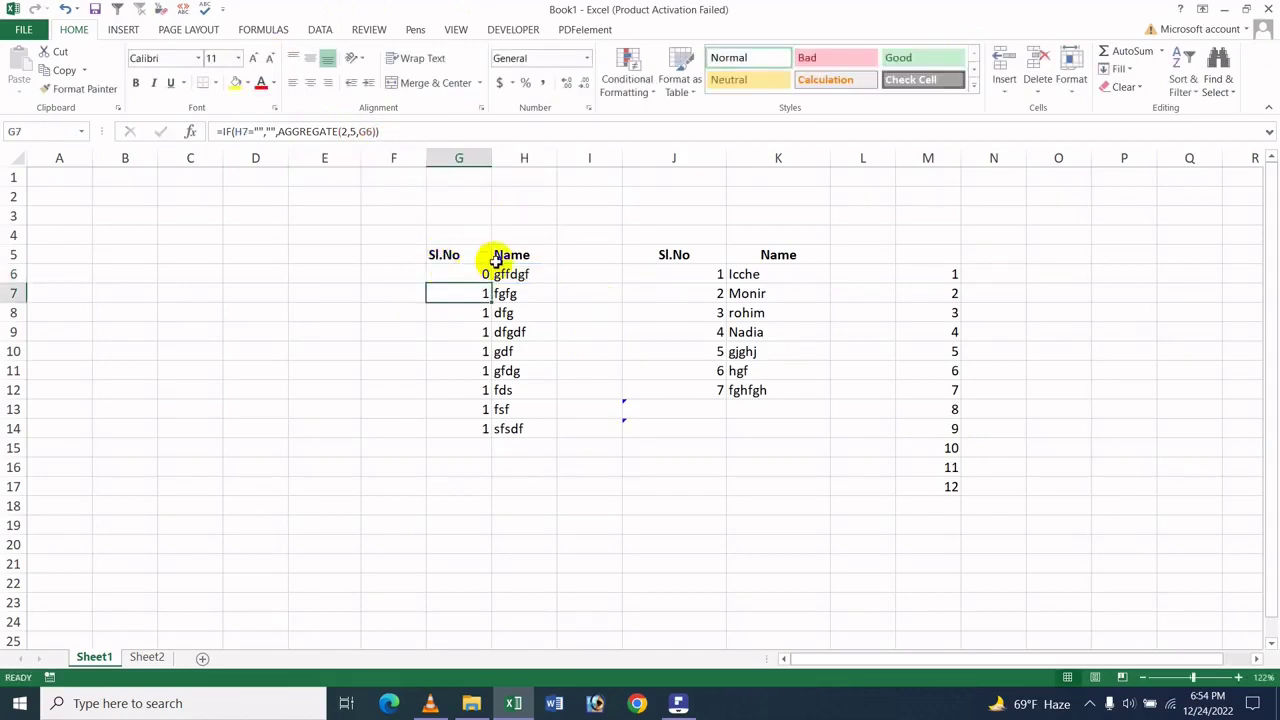
Fill the G6 formula down to G15 and test it by entering bgdh in H15
{"action": "left_click", "coordinate": [488, 274]}
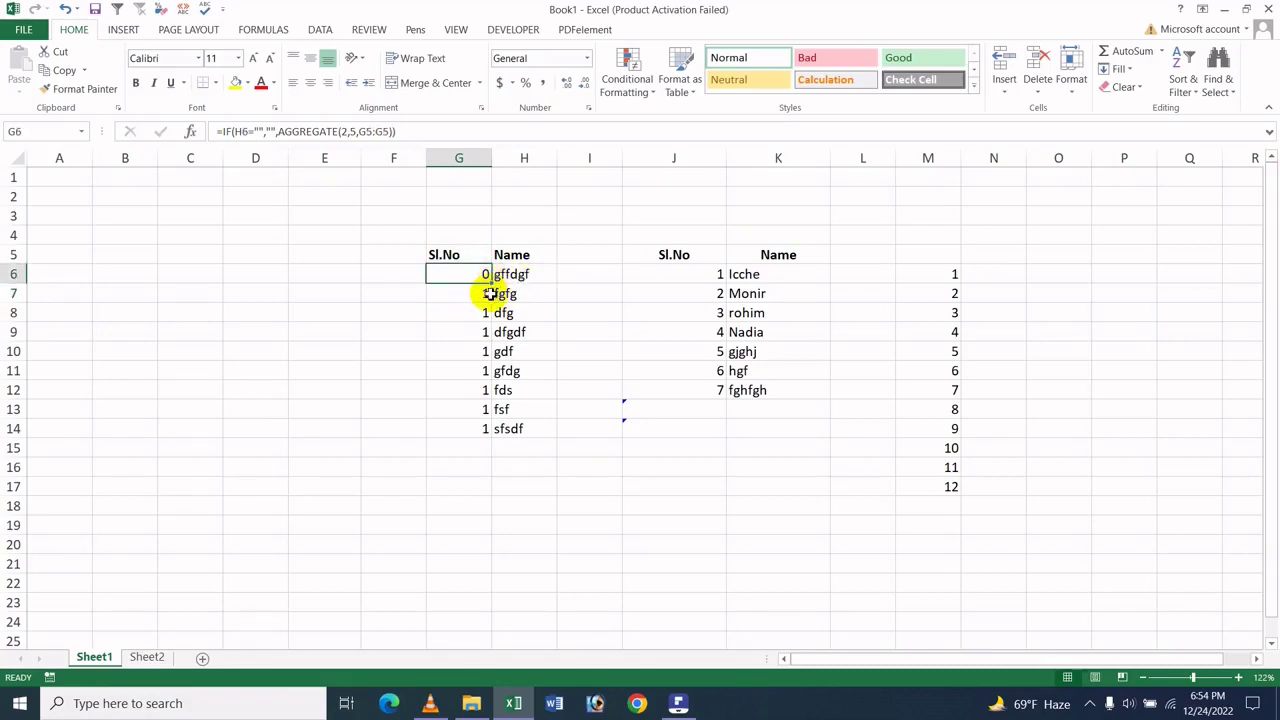
{"action": "left_click_drag", "start_coordinate": [491, 281], "coordinate": [491, 451]}
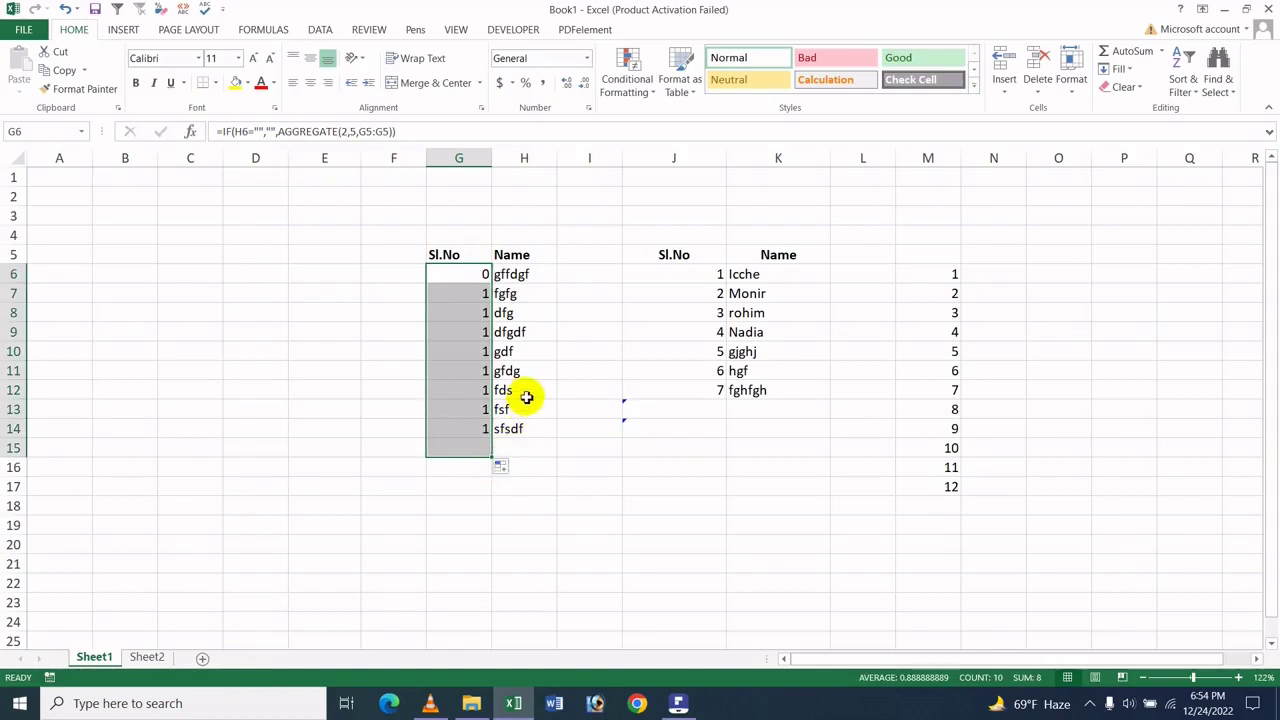
{"action": "left_click", "coordinate": [516, 296]}
{"action": "left_click", "coordinate": [481, 274]}
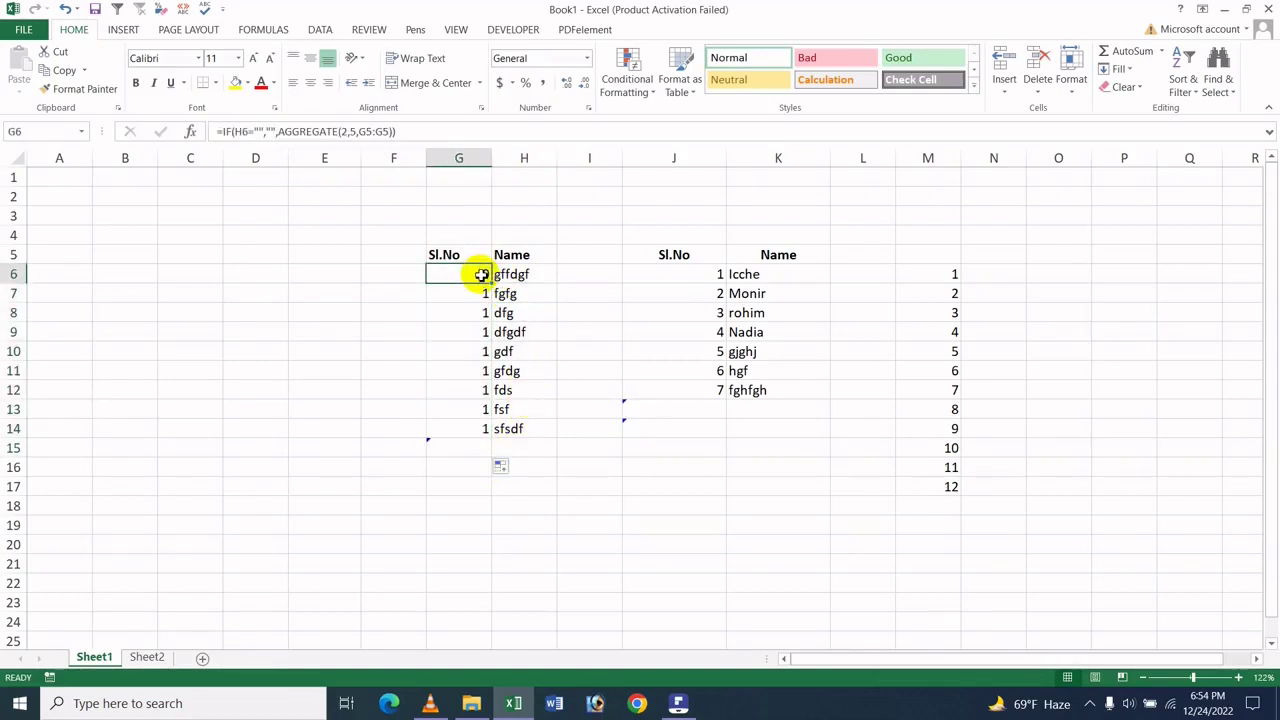
{"action": "left_click", "coordinate": [531, 378]}
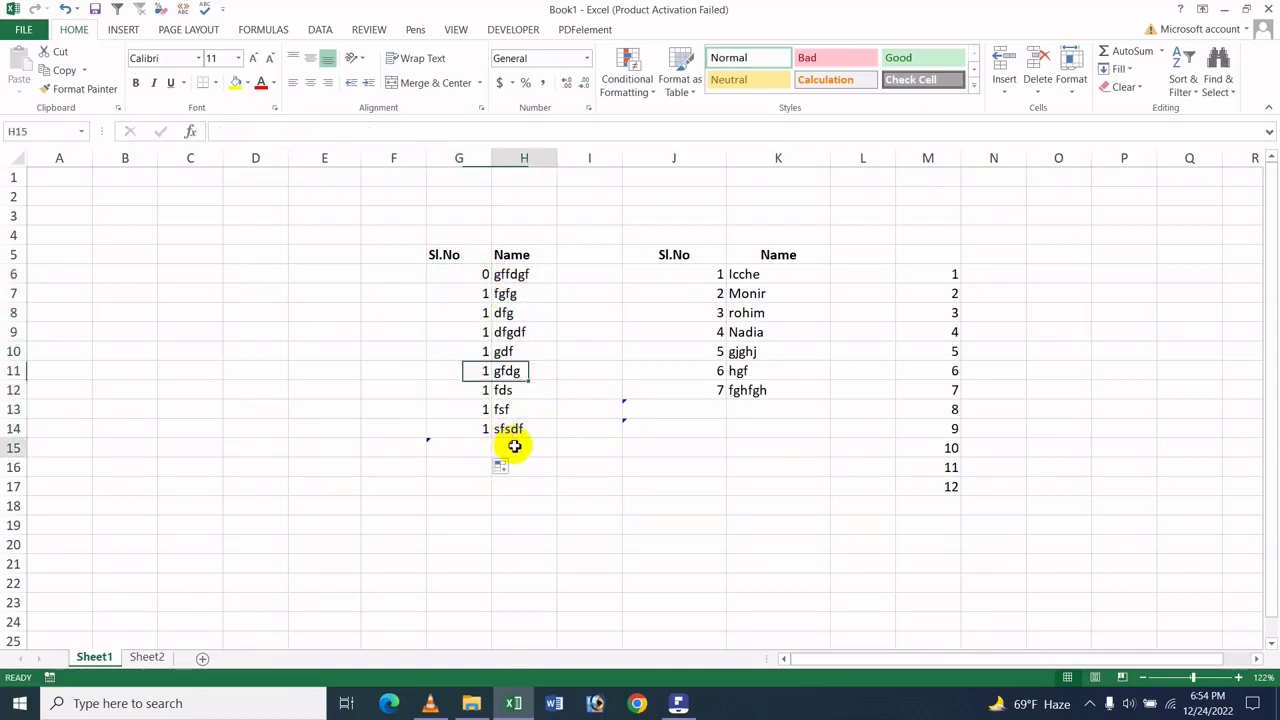
{"action": "left_click", "coordinate": [516, 447]}
{"action": "type", "text": "bgdh"}
{"action": "left_click", "coordinate": [606, 506]}
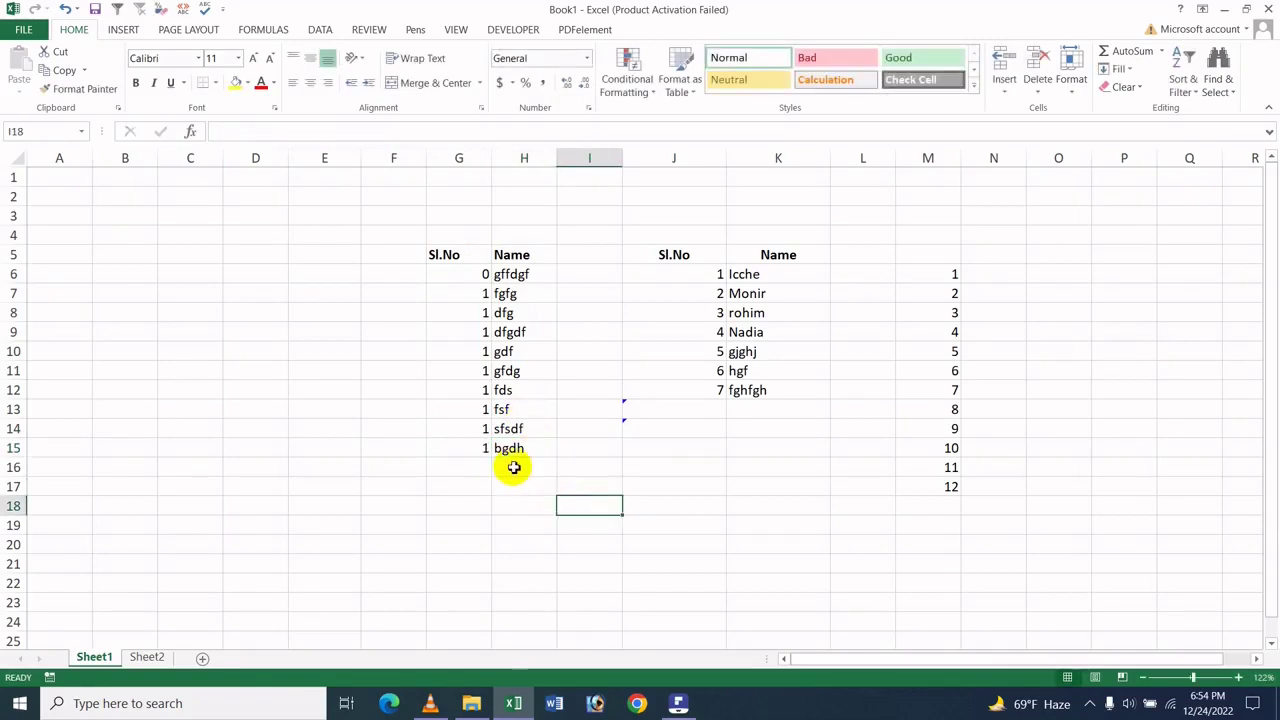
Make the start of the AGGREGATE range in G6 absolute, giving $G$5:G5
{"action": "left_click", "coordinate": [477, 276]}
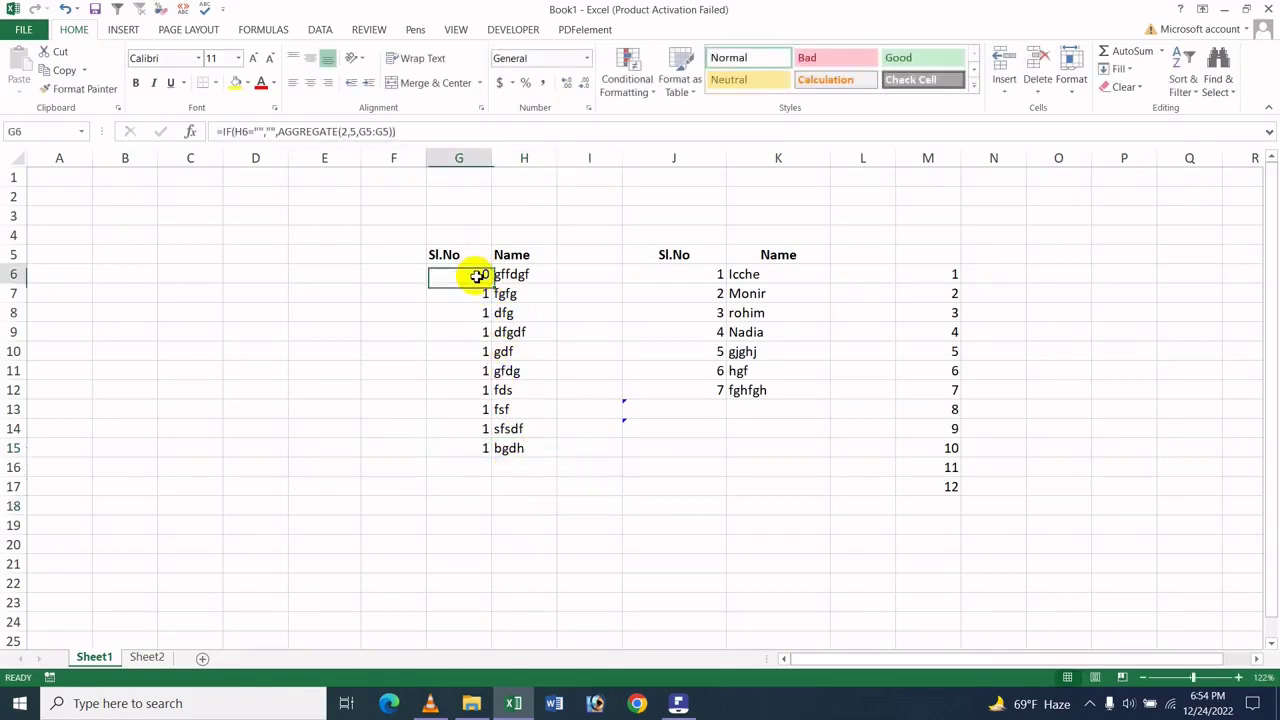
{"action": "left_click", "coordinate": [358, 131]}
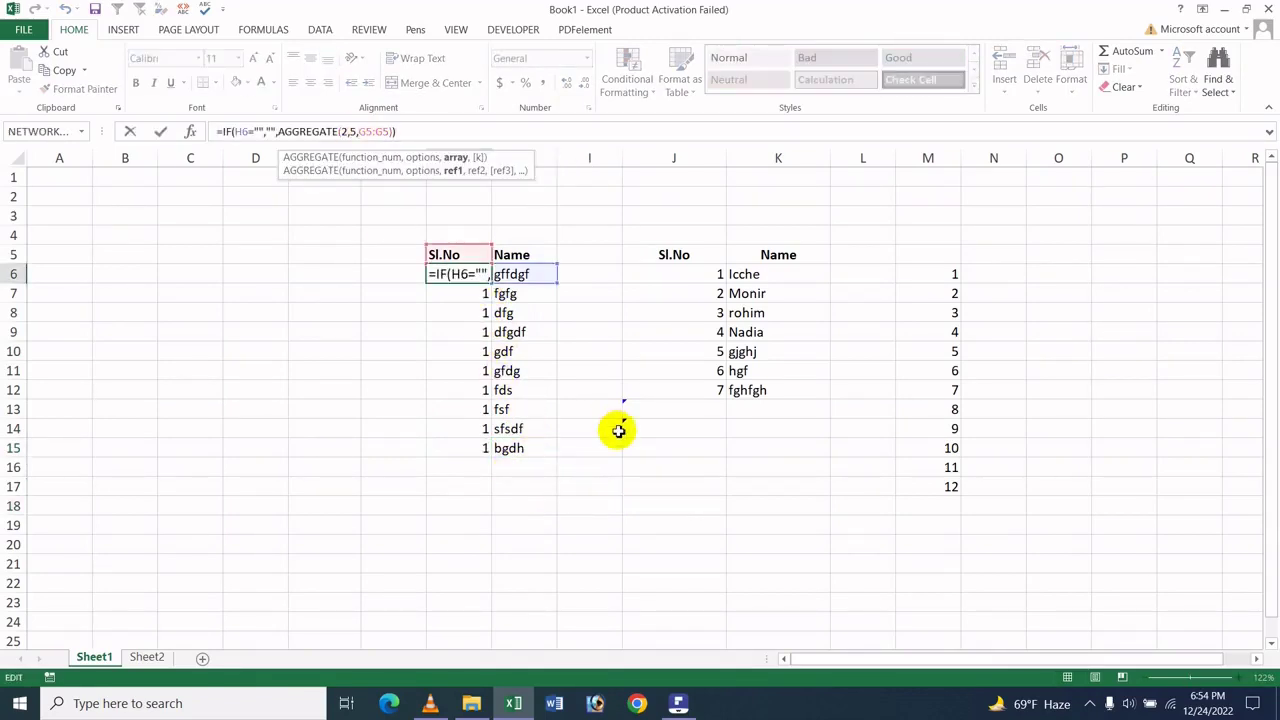
{"action": "key", "text": "F4"}
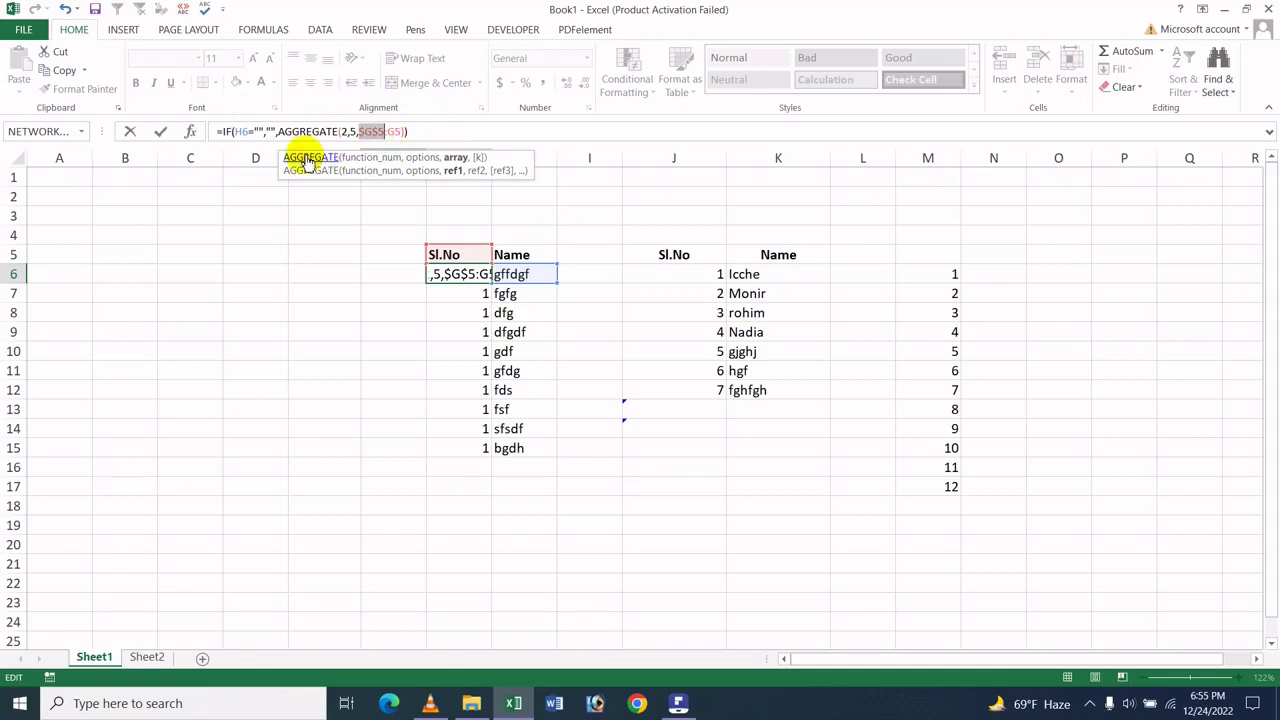
{"action": "key", "text": "Return"}
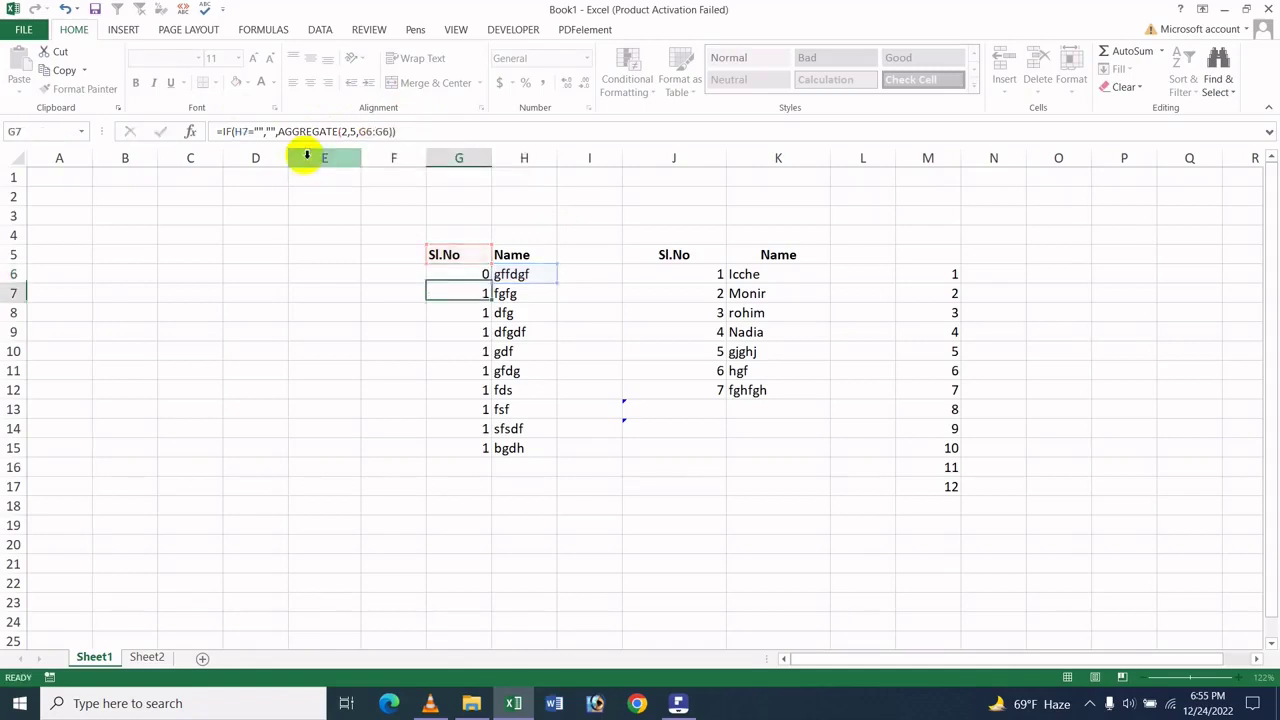
Fill the G6 formula down to G13 and clear the remaining entries in G14:H16
{"action": "left_click", "coordinate": [485, 272]}
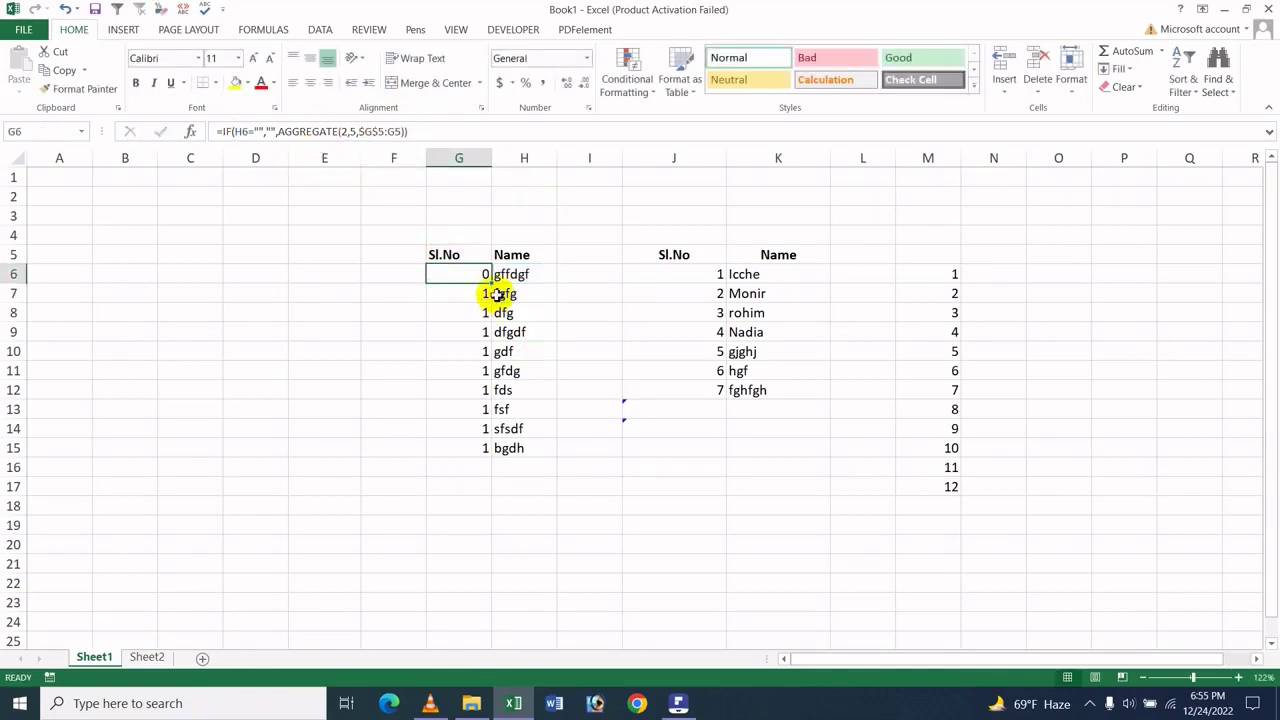
{"action": "left_click_drag", "start_coordinate": [491, 284], "coordinate": [525, 474]}
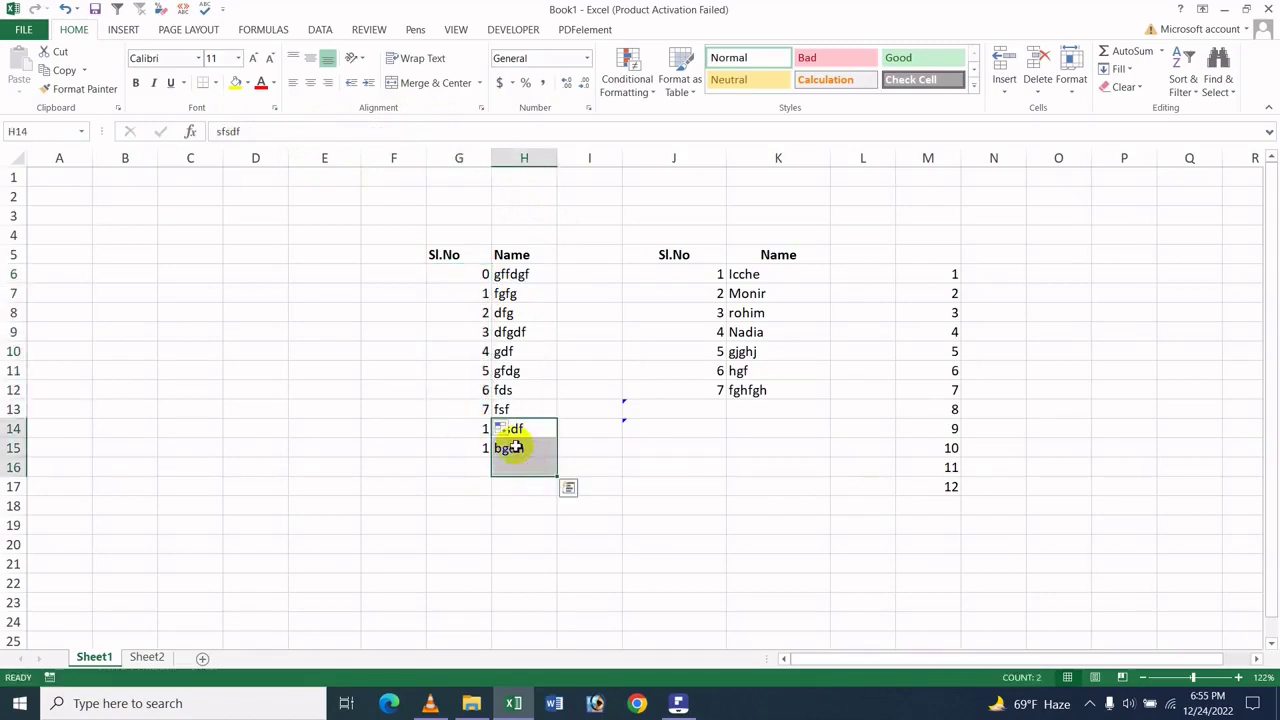
{"action": "key", "text": "shift+Left"}
{"action": "key", "text": "Delete"}
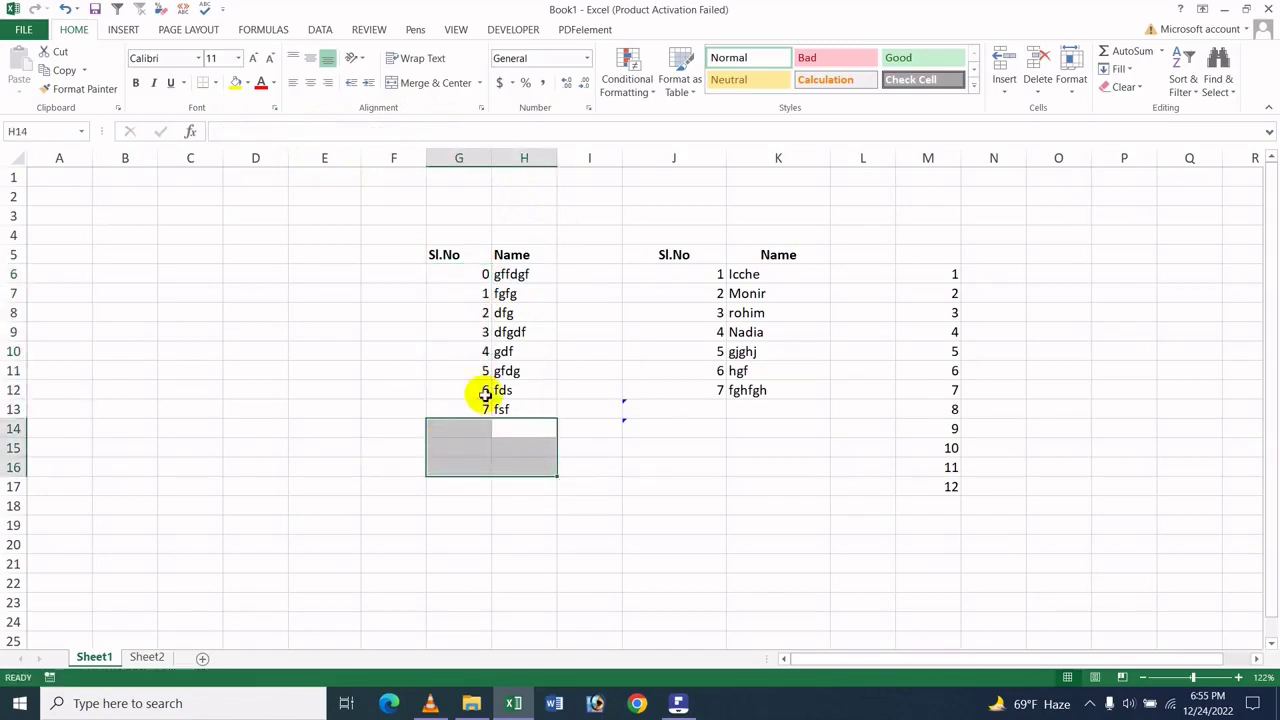
Extend the serial number formula from G13 to G15 and test it by entering 5478 in H14
{"action": "left_click", "coordinate": [480, 410]}
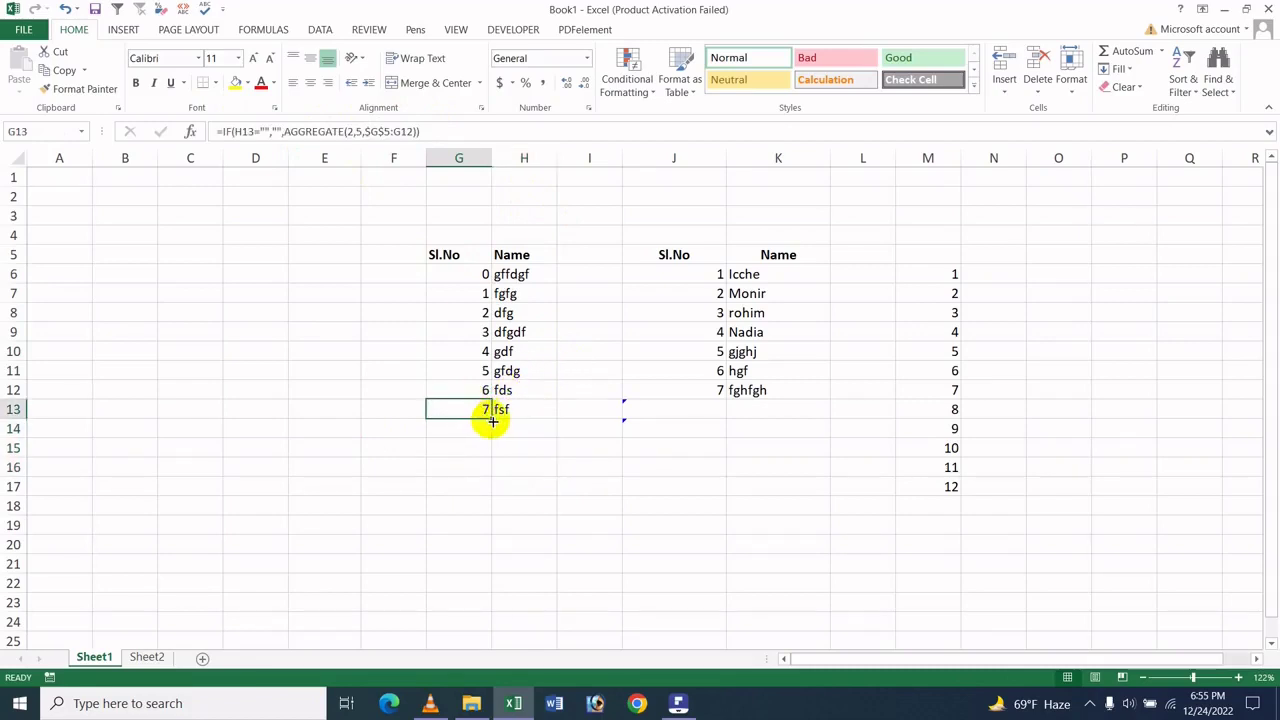
{"action": "left_click_drag", "start_coordinate": [491, 418], "coordinate": [486, 460]}
{"action": "left_click", "coordinate": [525, 430]}
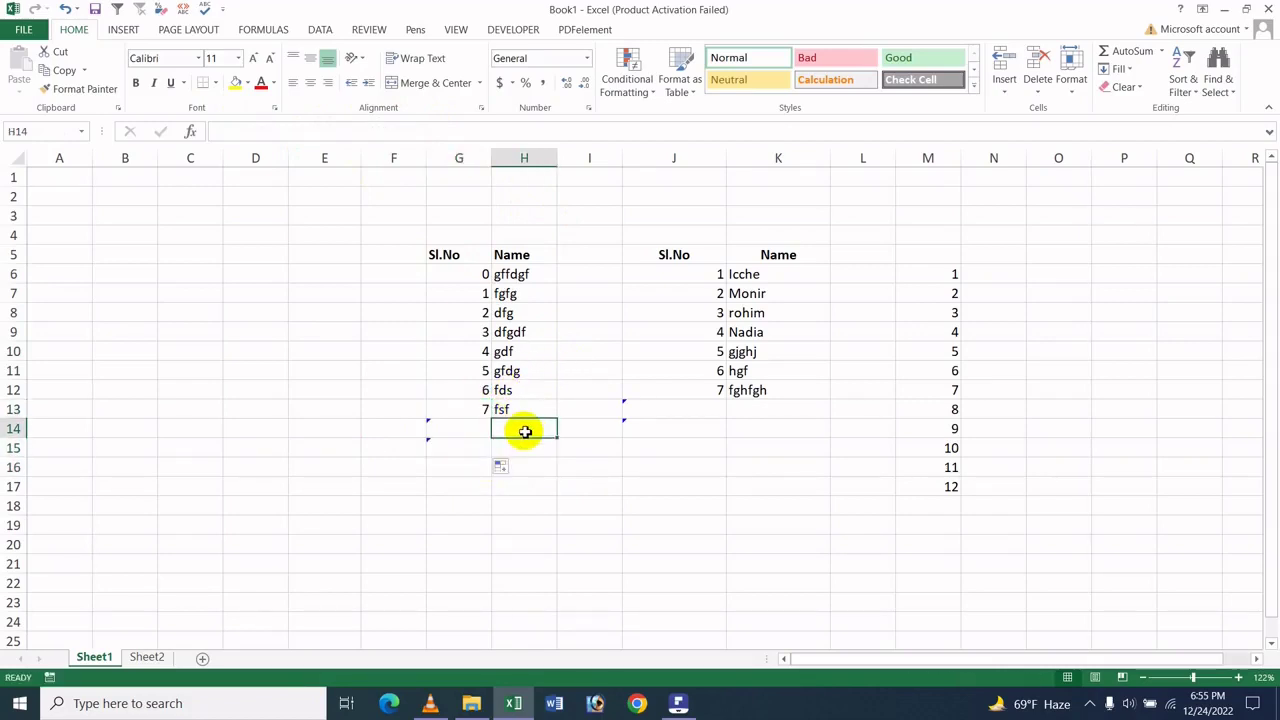
{"action": "type", "text": "5478"}
{"action": "left_click", "coordinate": [591, 419]}
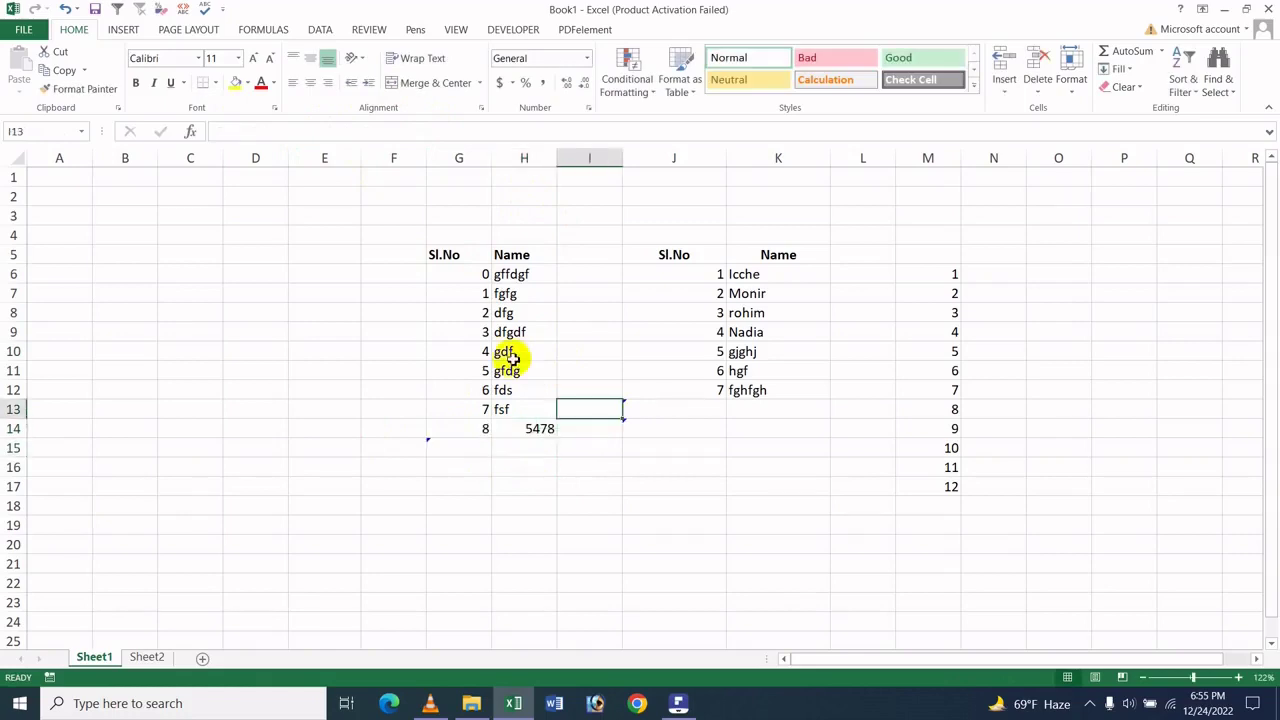
Add +1 after the AGGREGATE function in the G6 formula so numbering starts at 1
{"action": "left_click", "coordinate": [467, 280]}
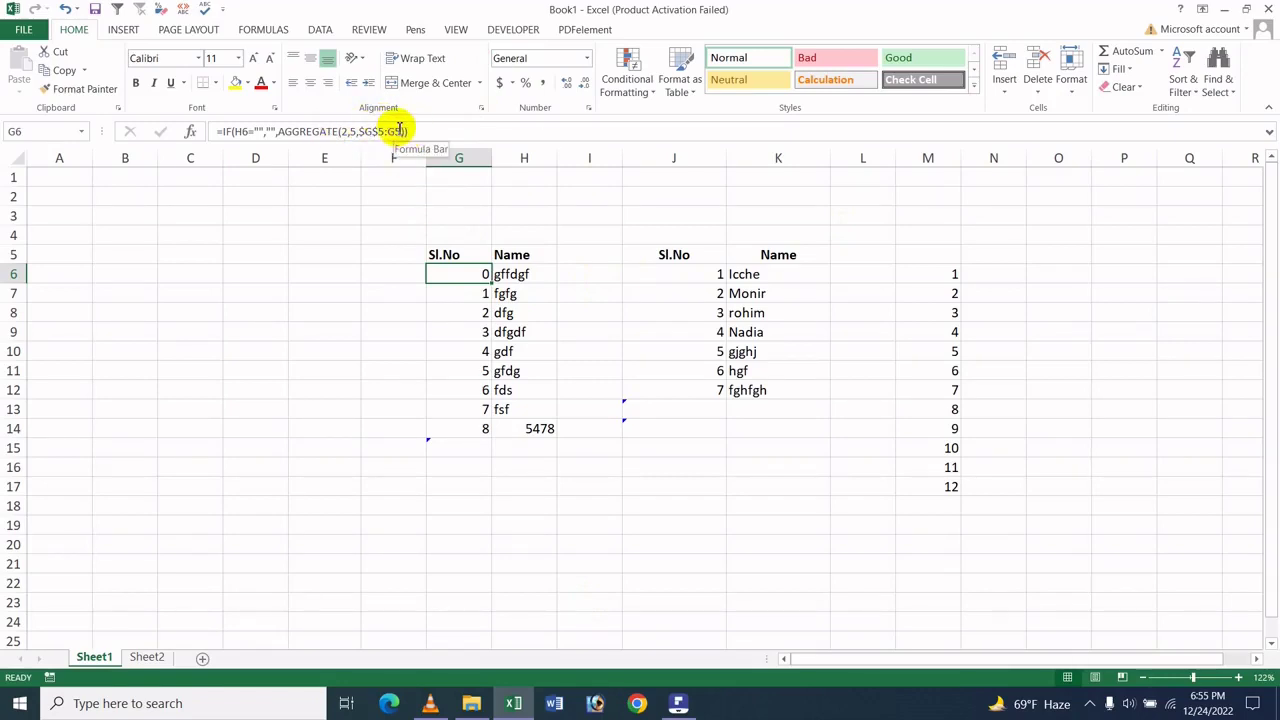
{"action": "left_click", "coordinate": [400, 131]}
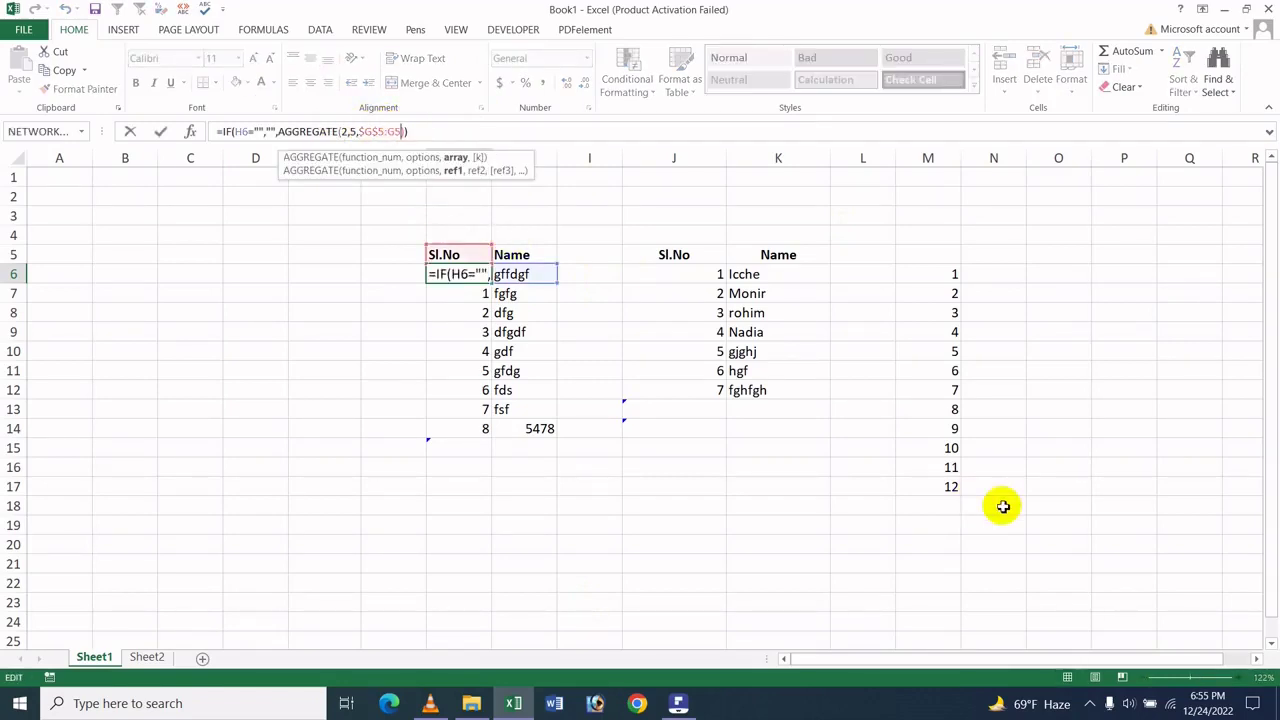
{"action": "left_click", "coordinate": [409, 131]}
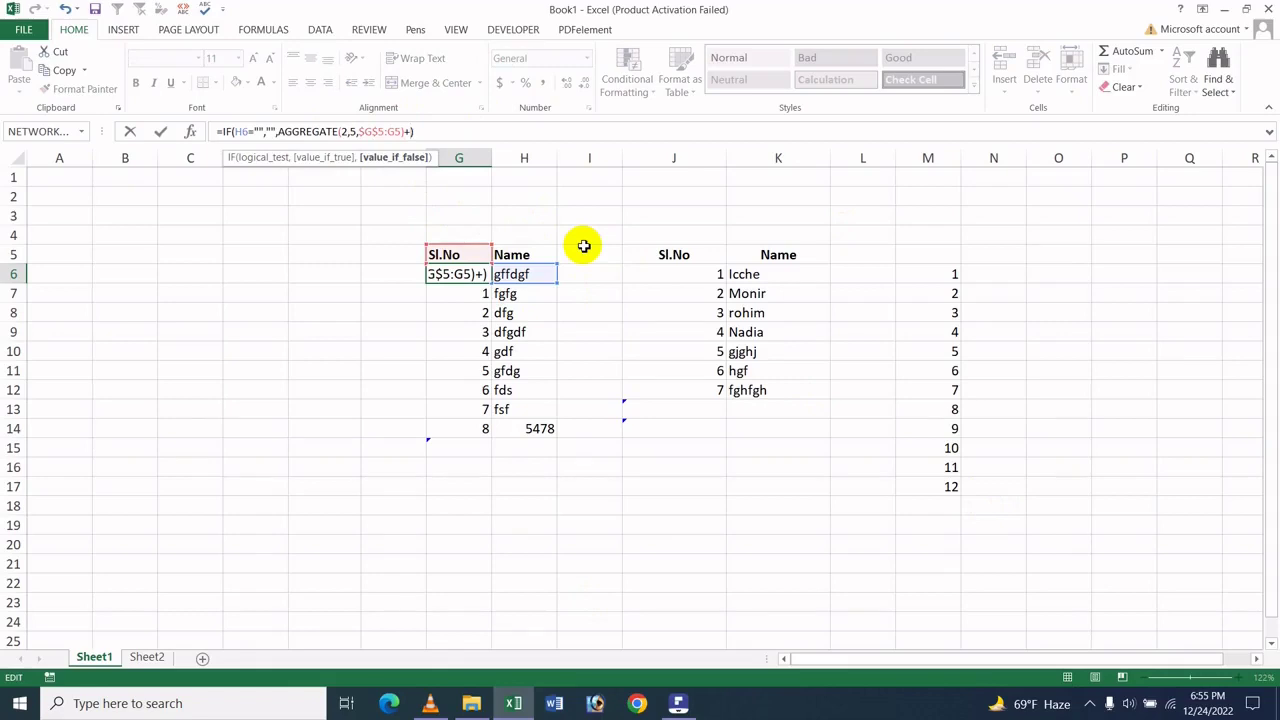
{"action": "key", "text": "Return"}
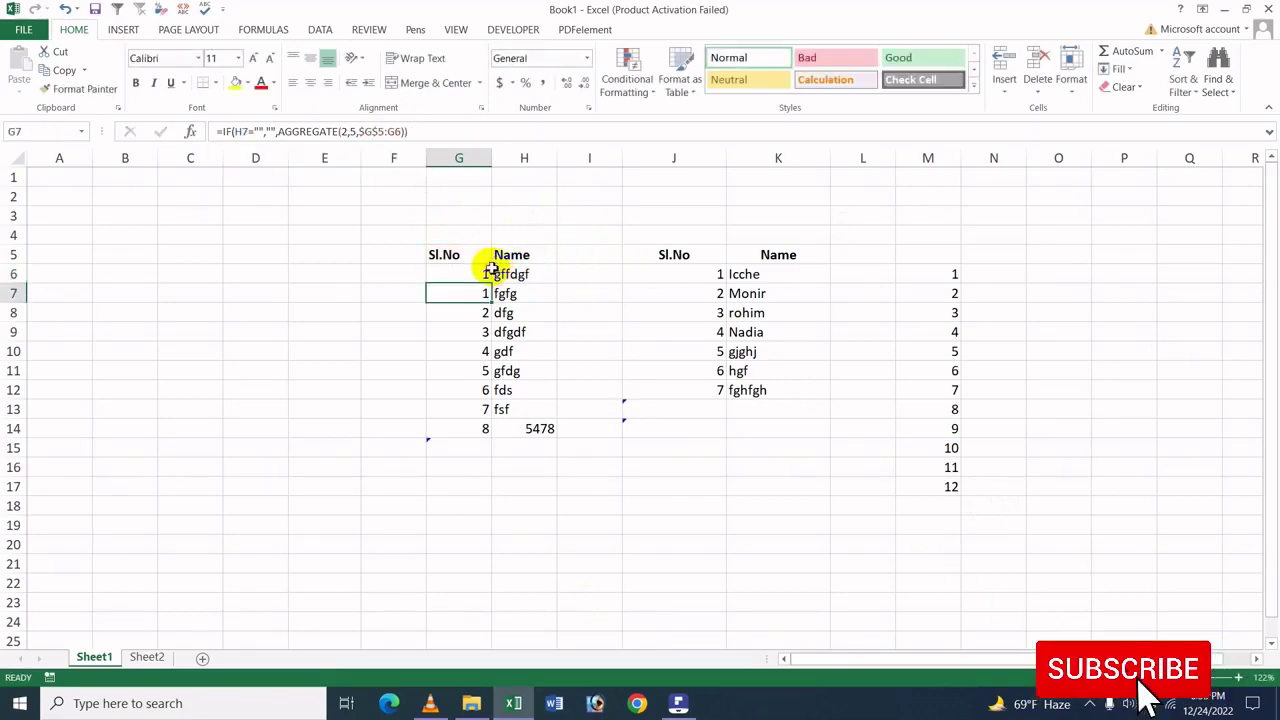
Fill the G6 formula down to G14 and enter fghfgh in H15 to test the numbering
{"action": "key", "text": "Up"}
{"action": "left_click_drag", "start_coordinate": [491, 283], "coordinate": [488, 430]}
{"action": "left_click", "coordinate": [565, 333]}
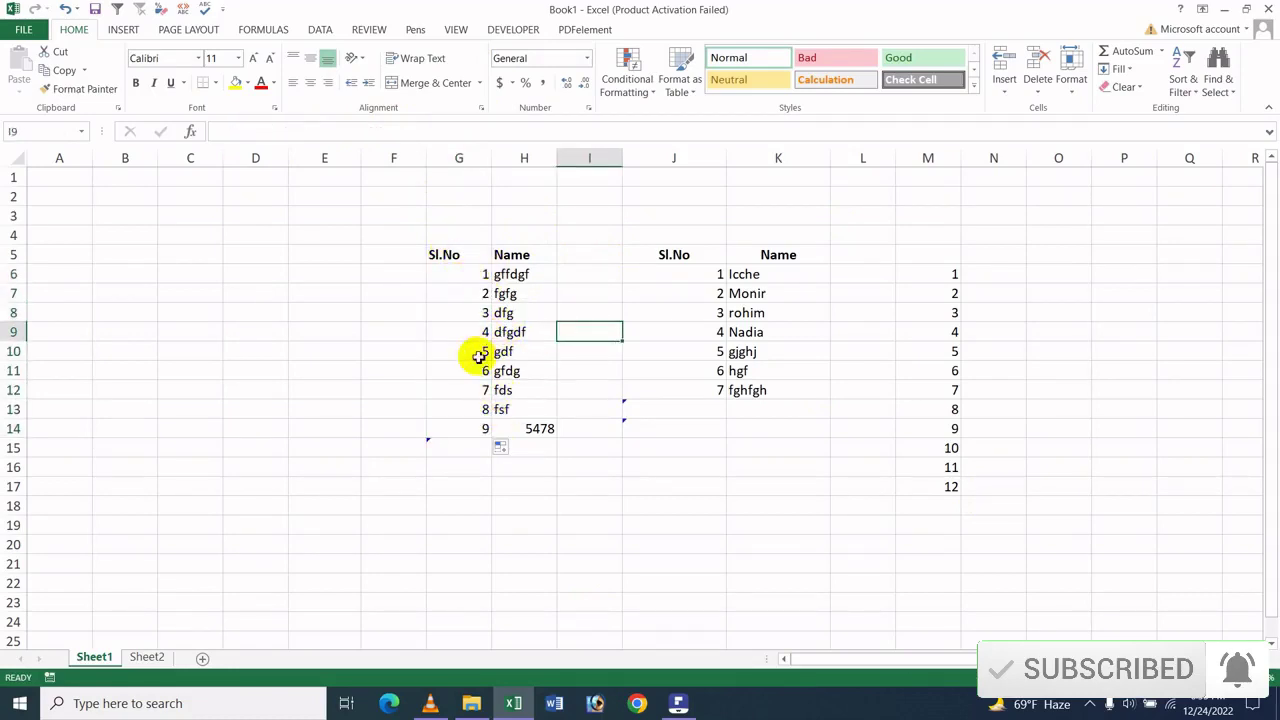
{"action": "left_click", "coordinate": [534, 455]}
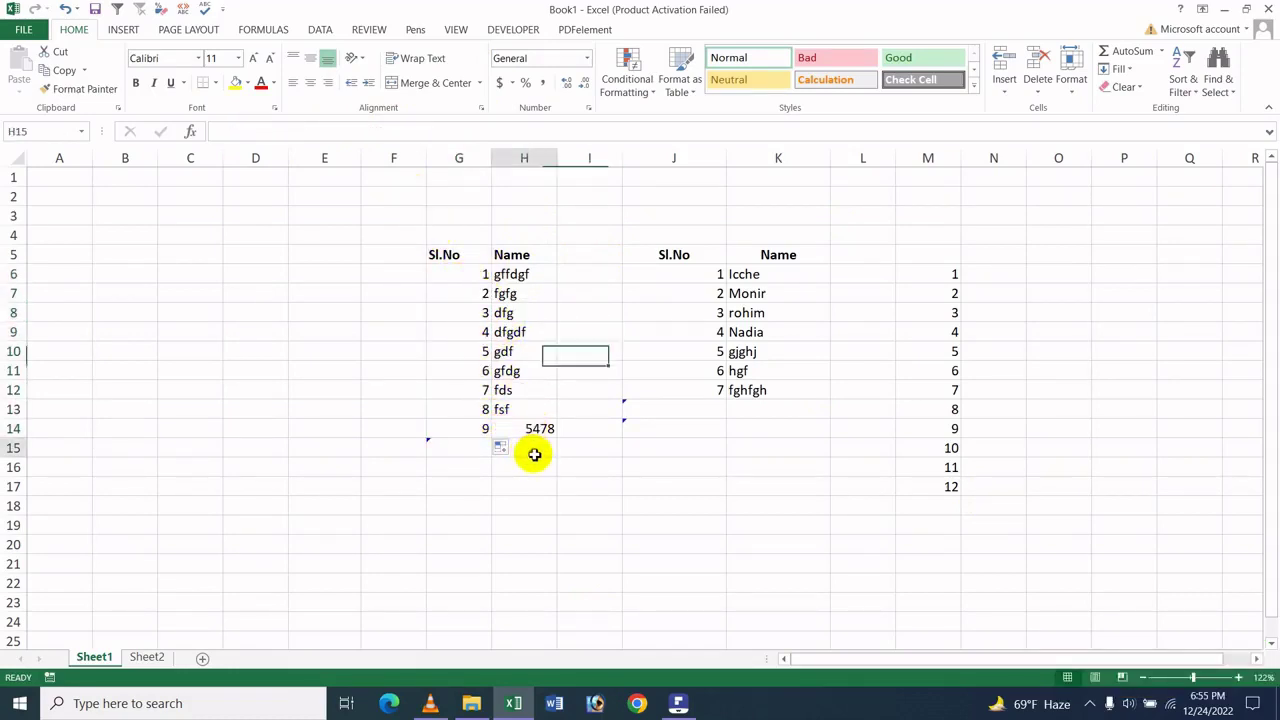
{"action": "type", "text": "fghfgh"}
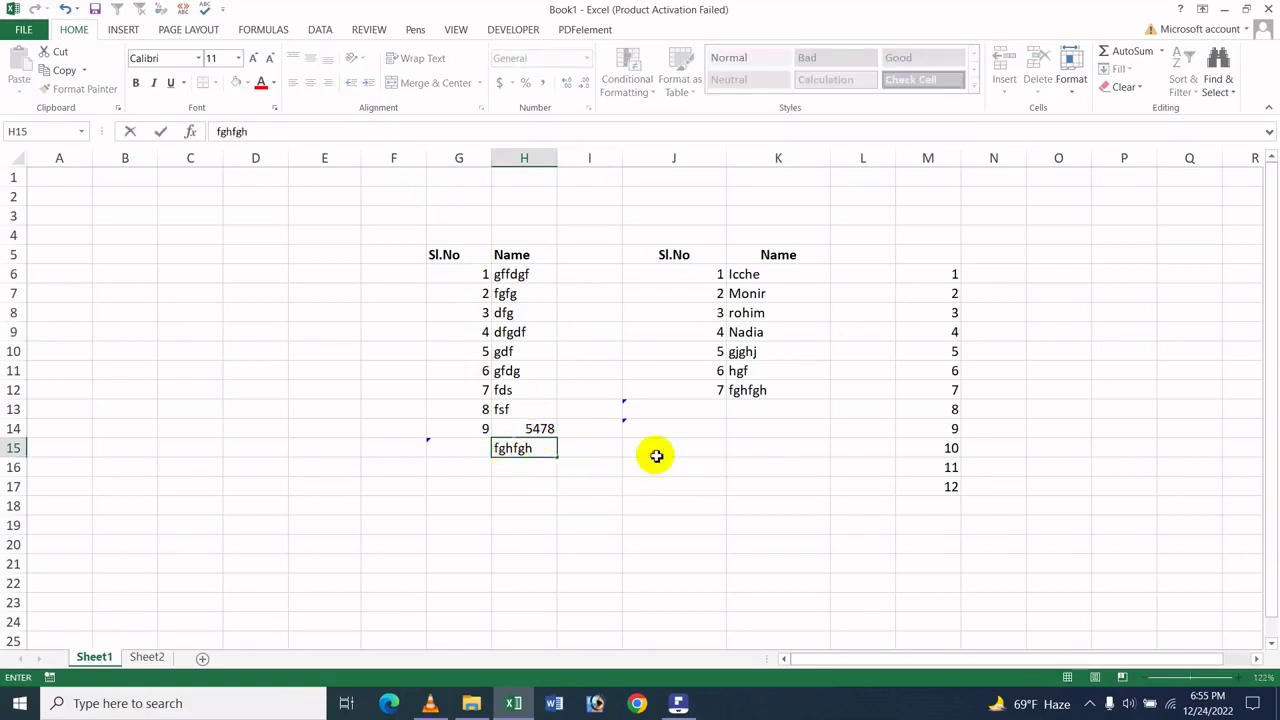
{"action": "left_click", "coordinate": [656, 452]}
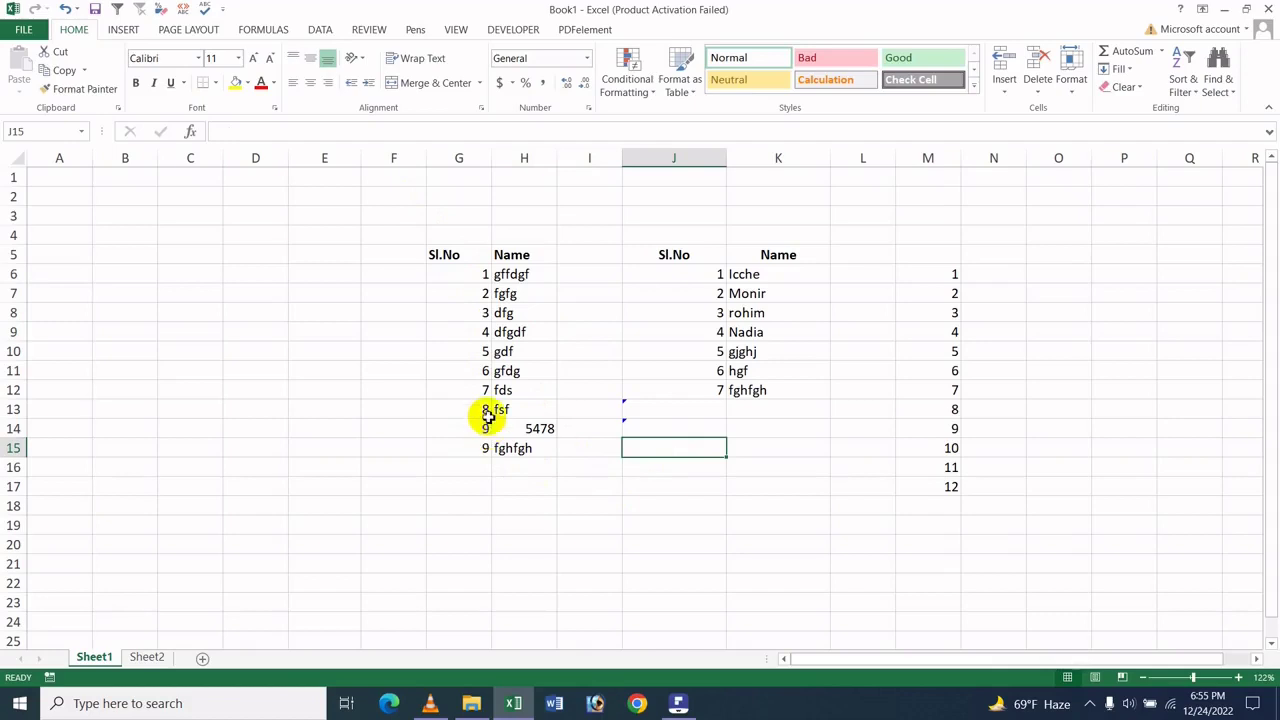
Fill the serial number formula from G6 down to G17
{"action": "left_click", "coordinate": [485, 411]}
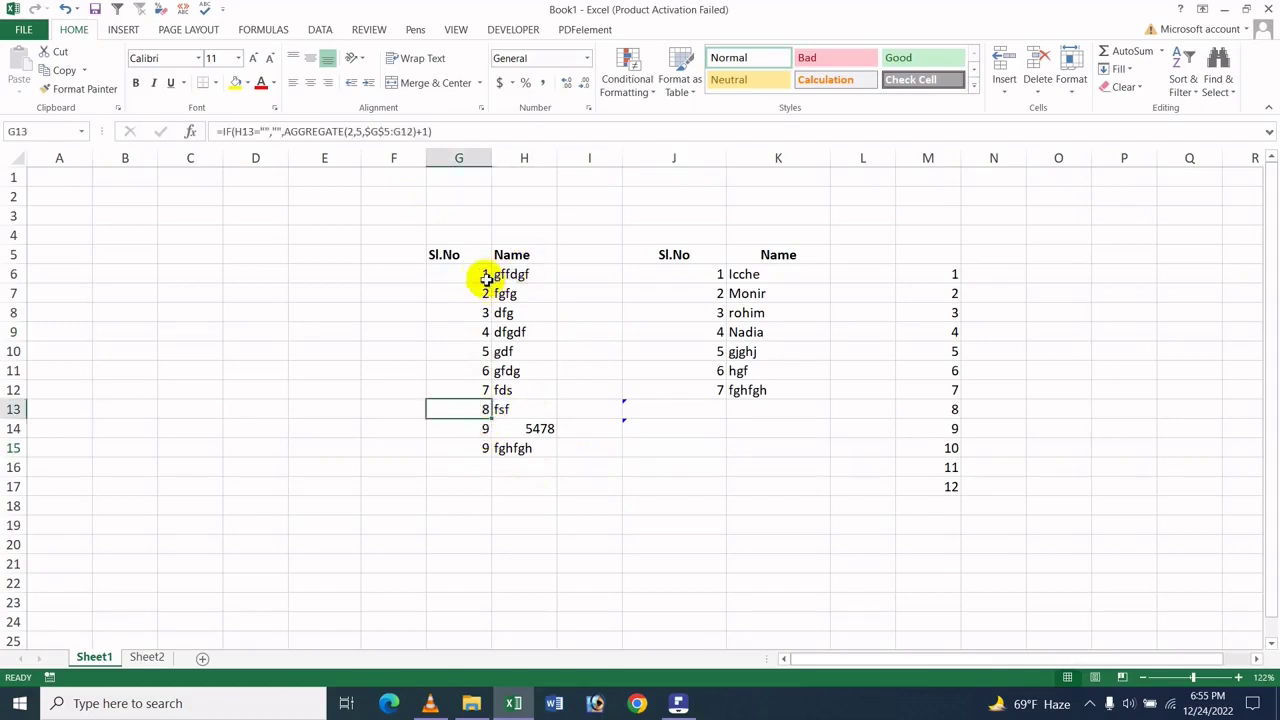
{"action": "left_click", "coordinate": [483, 278]}
{"action": "left_click_drag", "start_coordinate": [491, 284], "coordinate": [480, 487]}
Enter 6758 in H16 and 6584 in H17 to test the extended serial numbering
{"action": "left_click", "coordinate": [518, 467]}
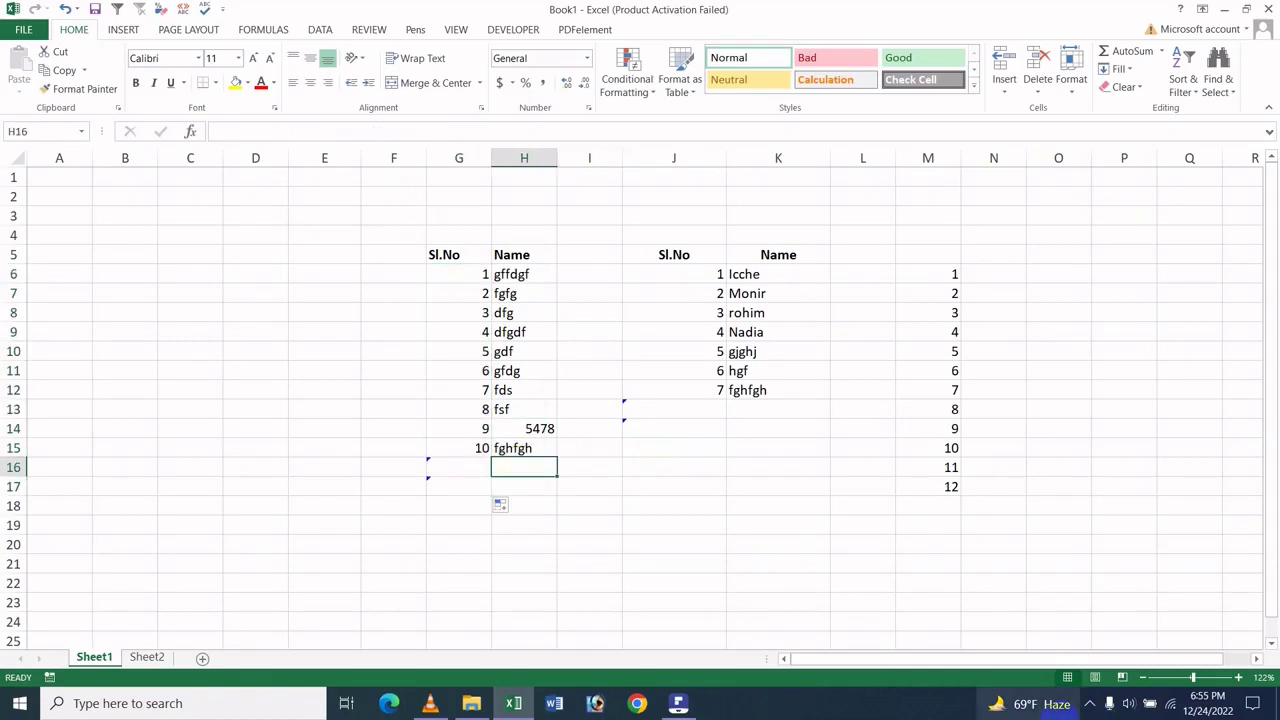
{"action": "type", "text": "6758"}
{"action": "key", "text": "Return"}
{"action": "type", "text": "6584"}
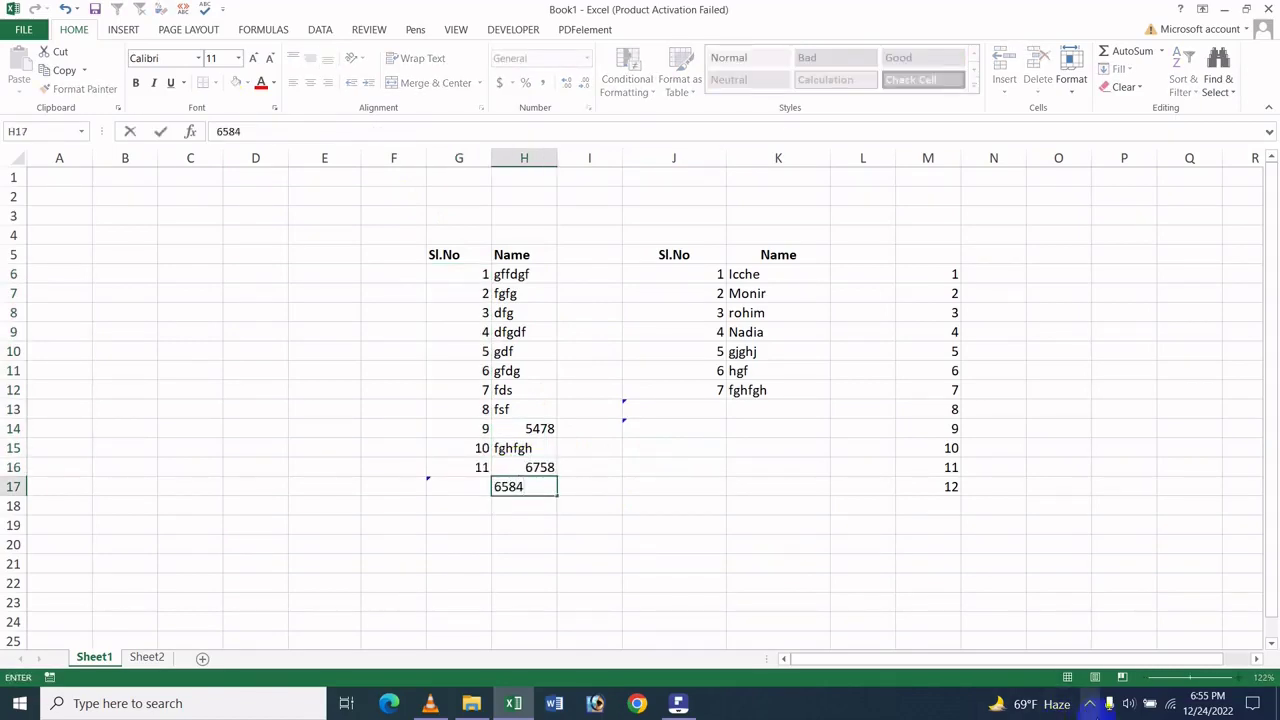
{"action": "left_click", "coordinate": [780, 560]}
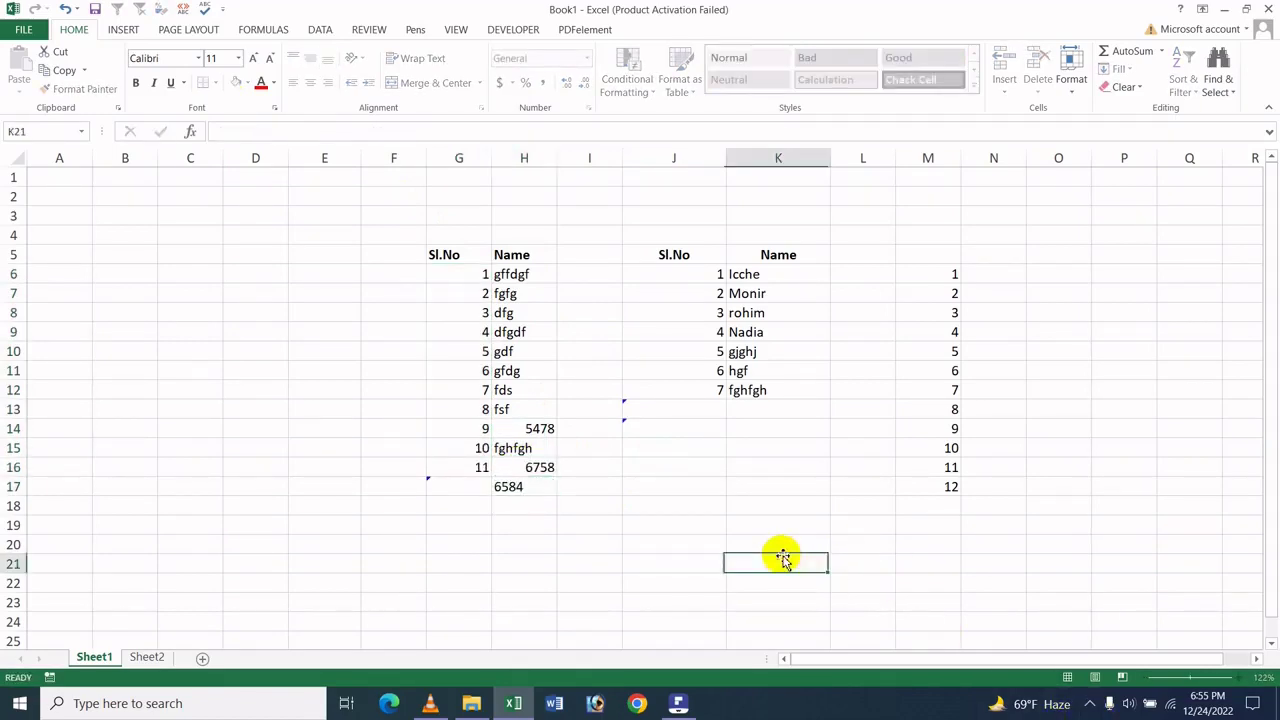
Replace the entry in H14 with 5bvn
{"action": "left_click", "coordinate": [469, 310]}
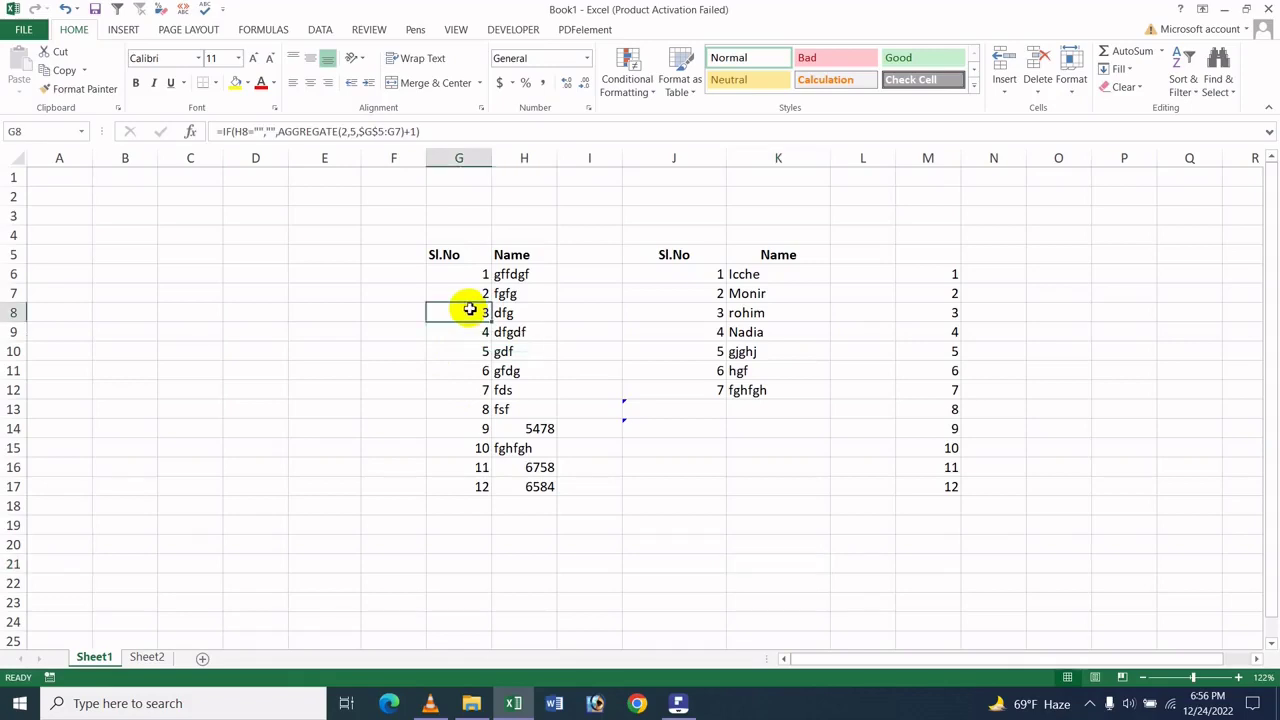
{"action": "left_click", "coordinate": [537, 429]}
{"action": "type", "text": "54"}
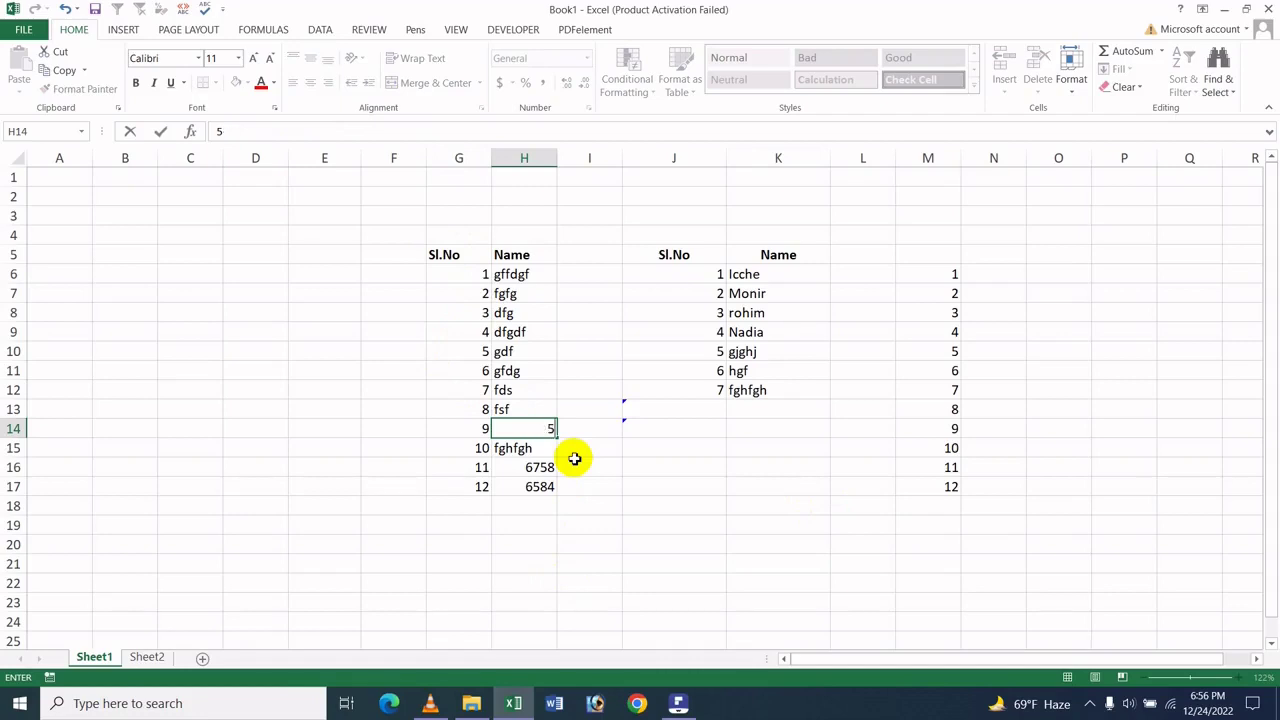
{"action": "left_click", "coordinate": [578, 452]}
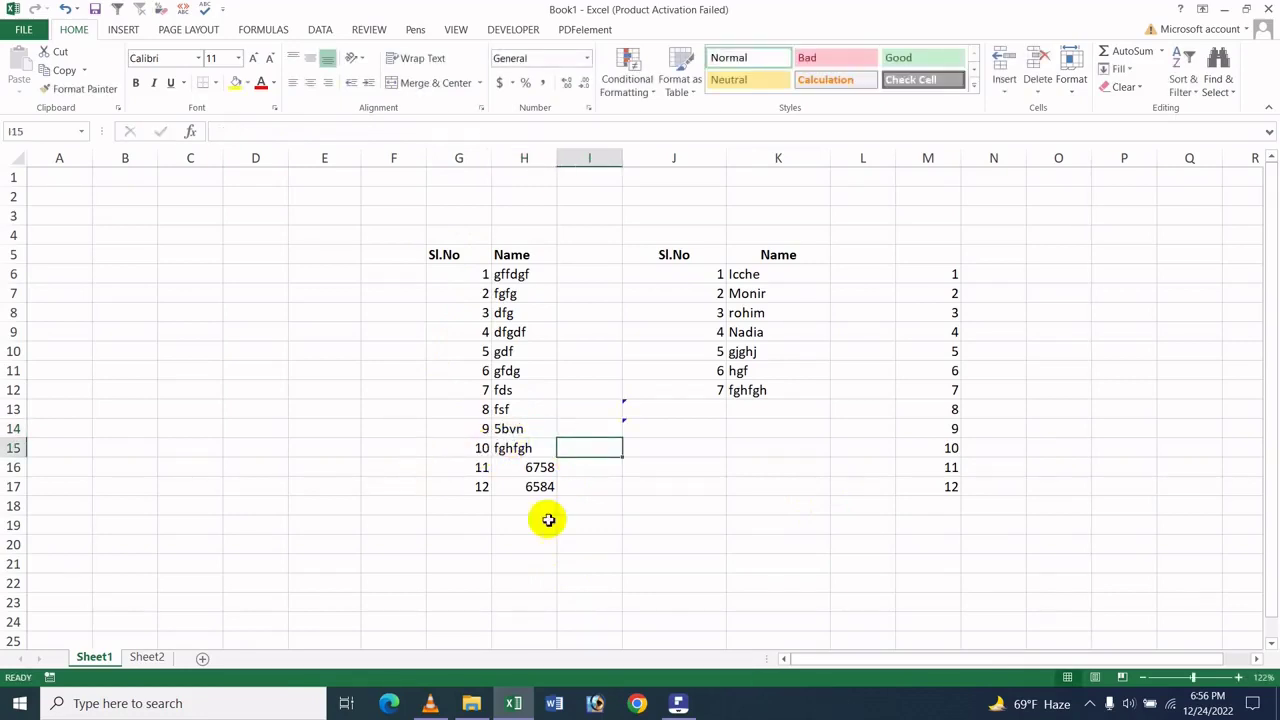
{"action": "left_click", "coordinate": [689, 482]}
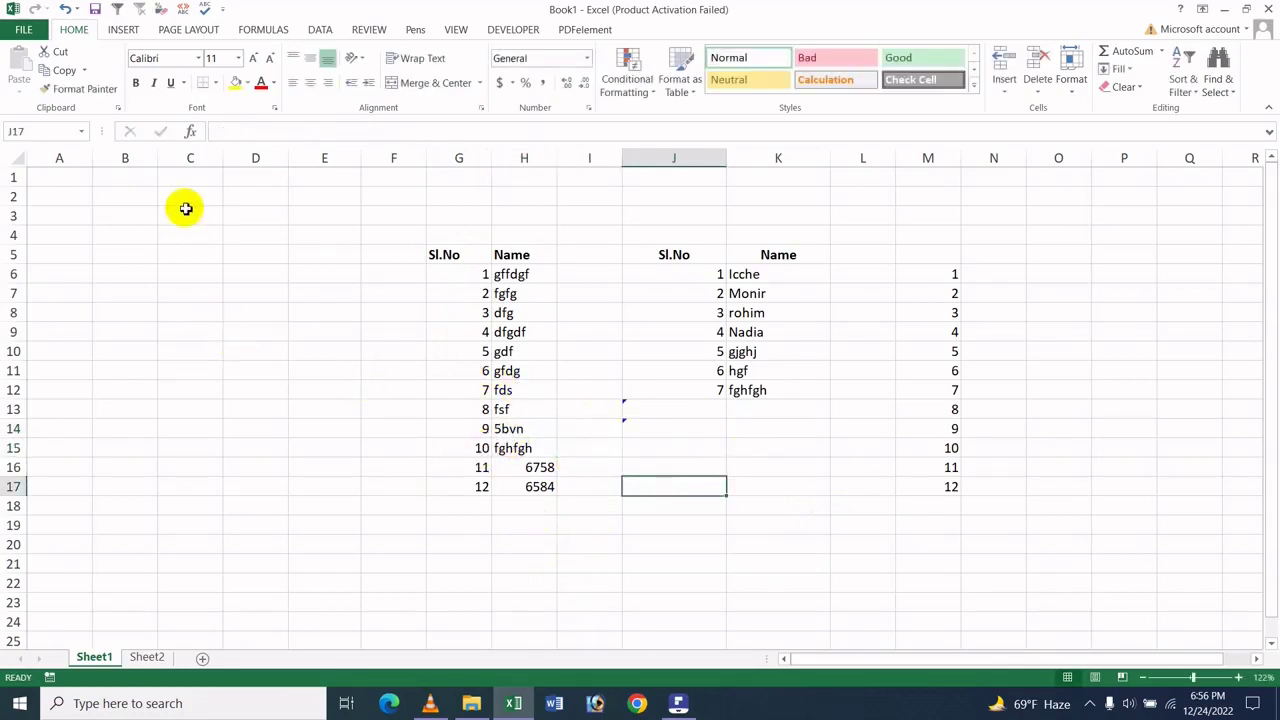
Hide rows 7 and 8 to test how both serial number columns react
{"action": "left_click", "coordinate": [474, 320]}
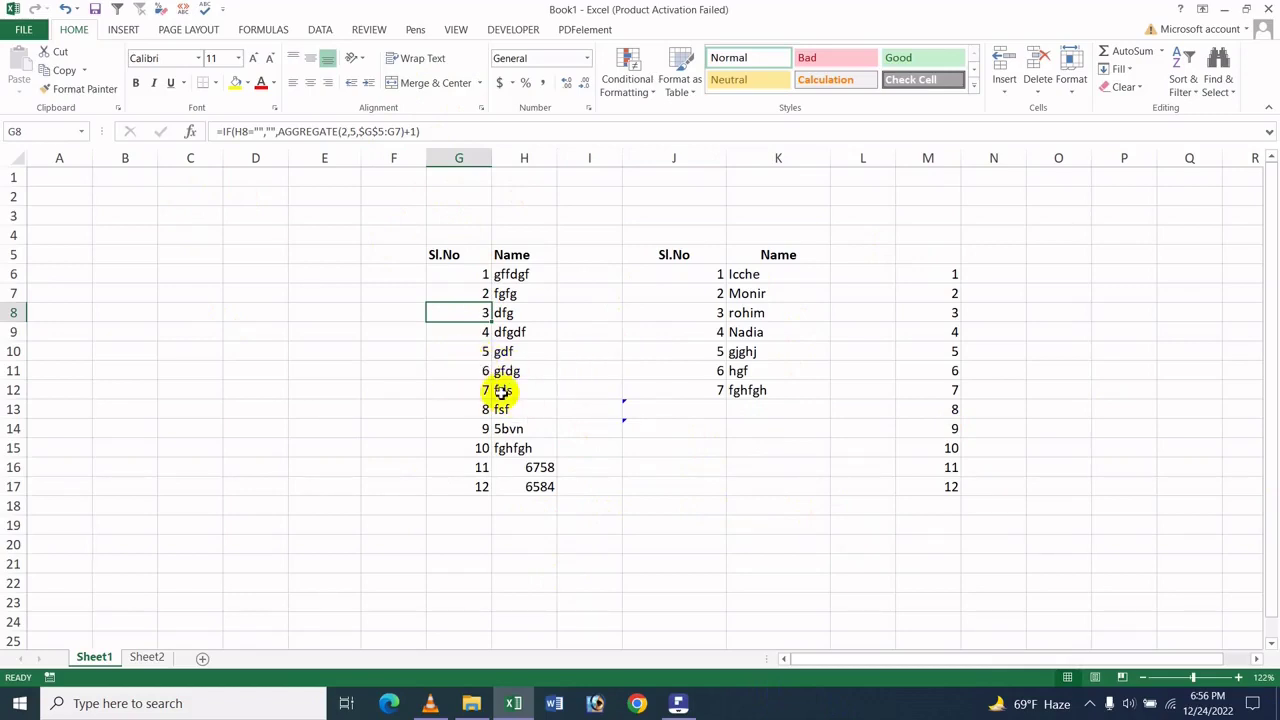
{"action": "left_click", "coordinate": [687, 404]}
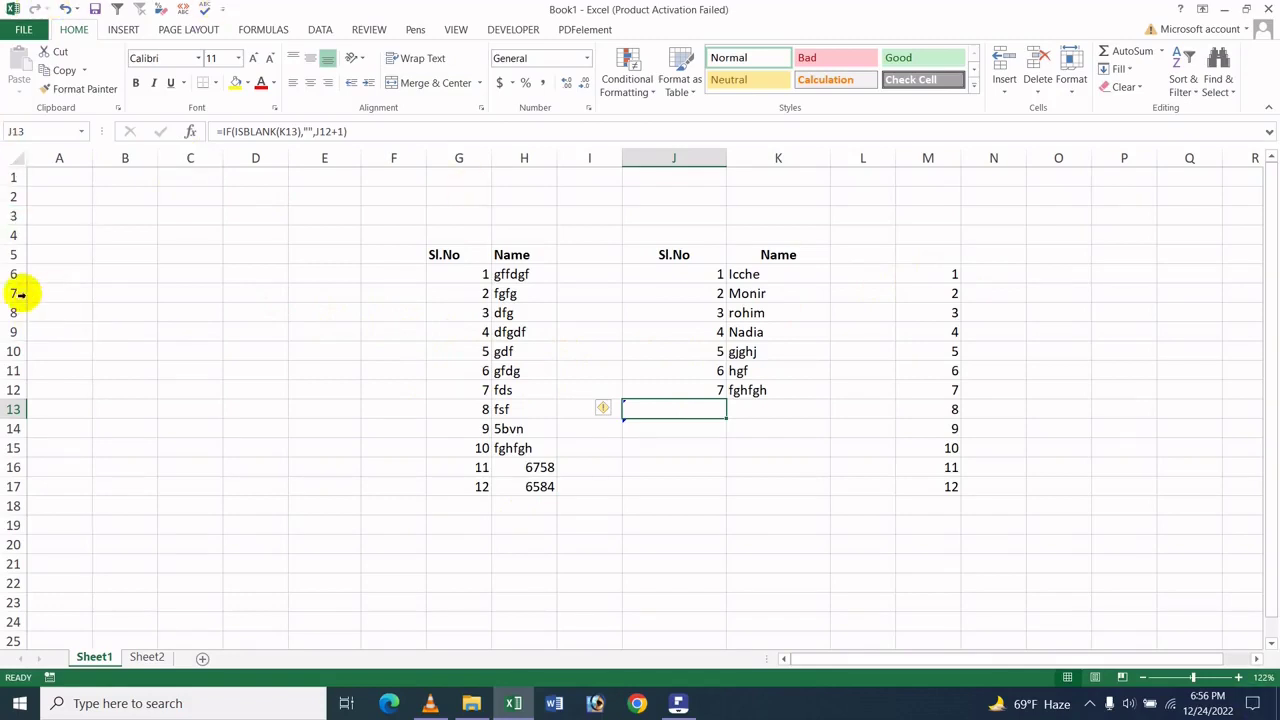
{"action": "mouse_move", "coordinate": [17, 294]}
{"action": "left_mouse_down"}
{"action": "mouse_move", "coordinate": [18, 325]}
{"action": "mouse_move", "coordinate": [18, 313]}
{"action": "left_mouse_up"}
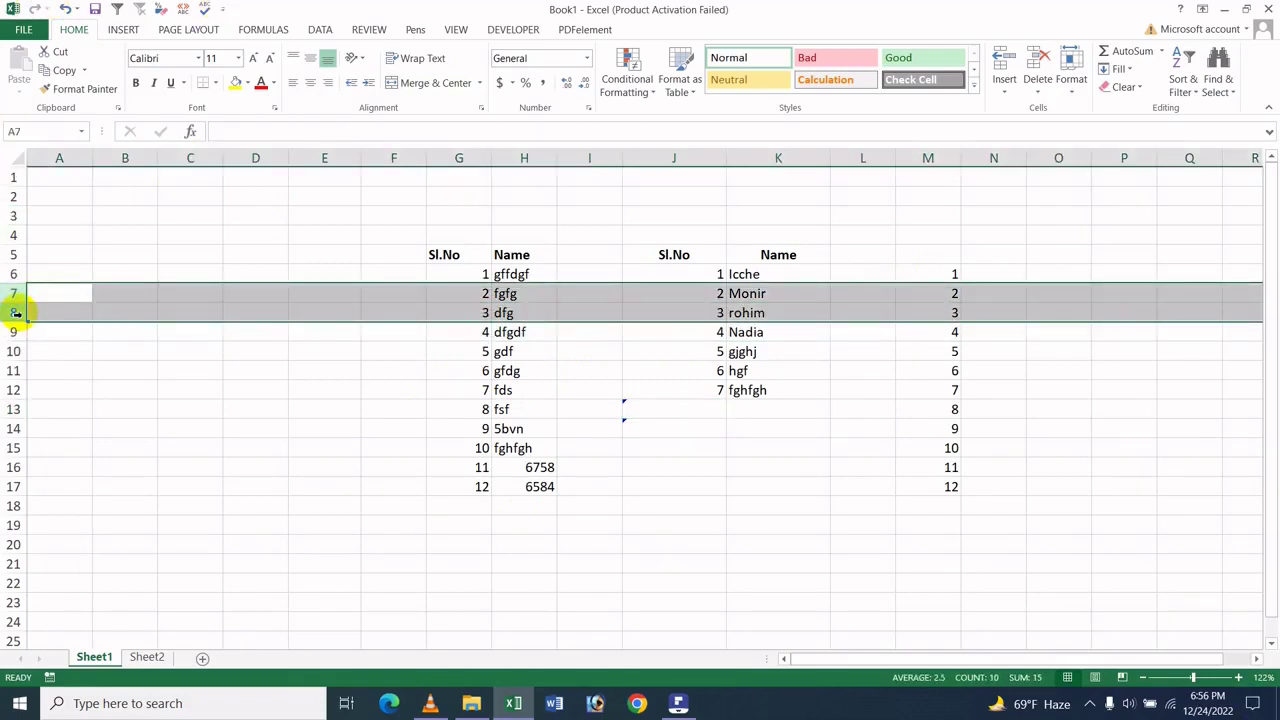
{"action": "right_click", "coordinate": [505, 312]}
{"action": "left_click", "coordinate": [547, 524]}
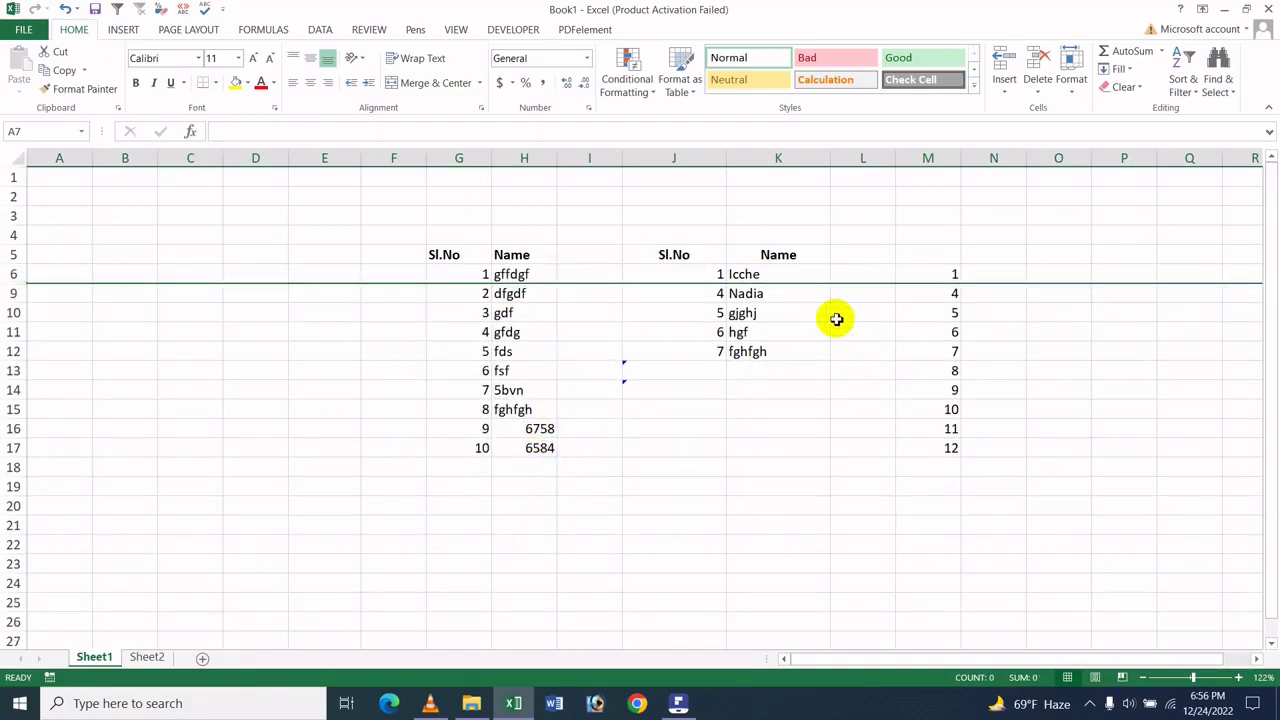
Compare the serial numbers and formulas in columns J and G around the hidden rows
{"action": "left_click", "coordinate": [716, 275]}
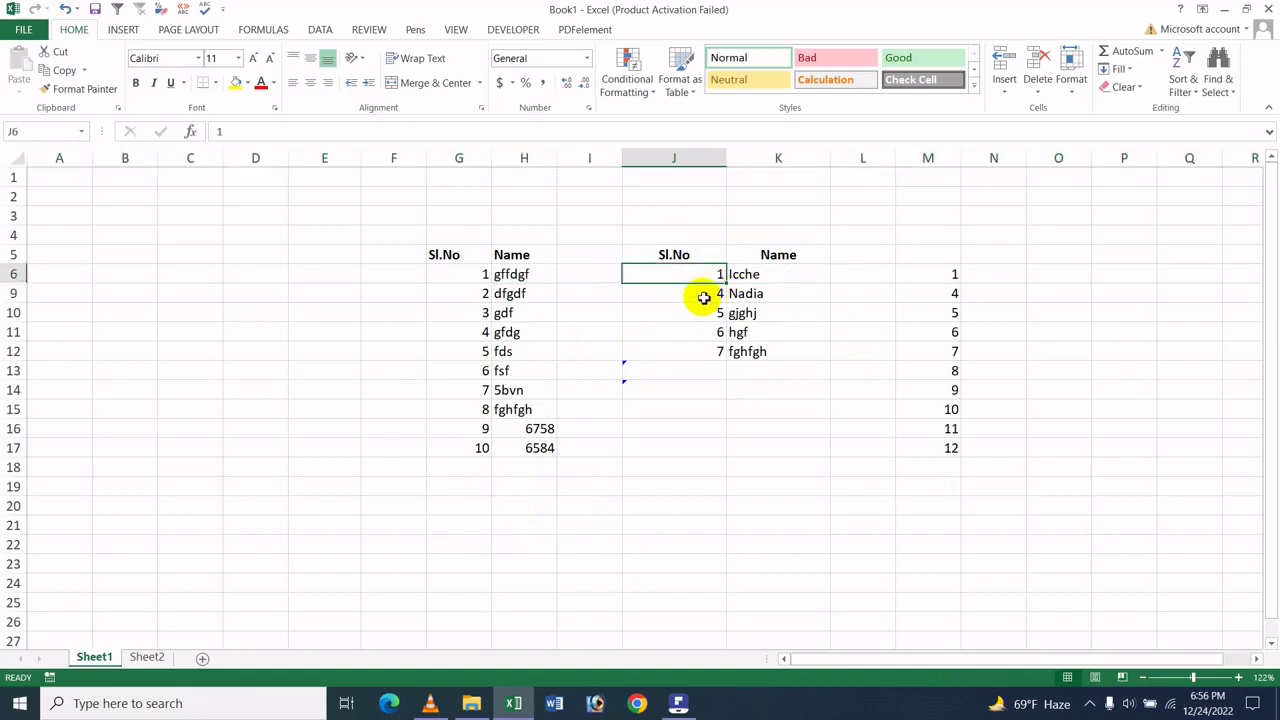
{"action": "left_click", "coordinate": [701, 295]}
{"action": "left_click", "coordinate": [714, 330]}
{"action": "left_click", "coordinate": [708, 274]}
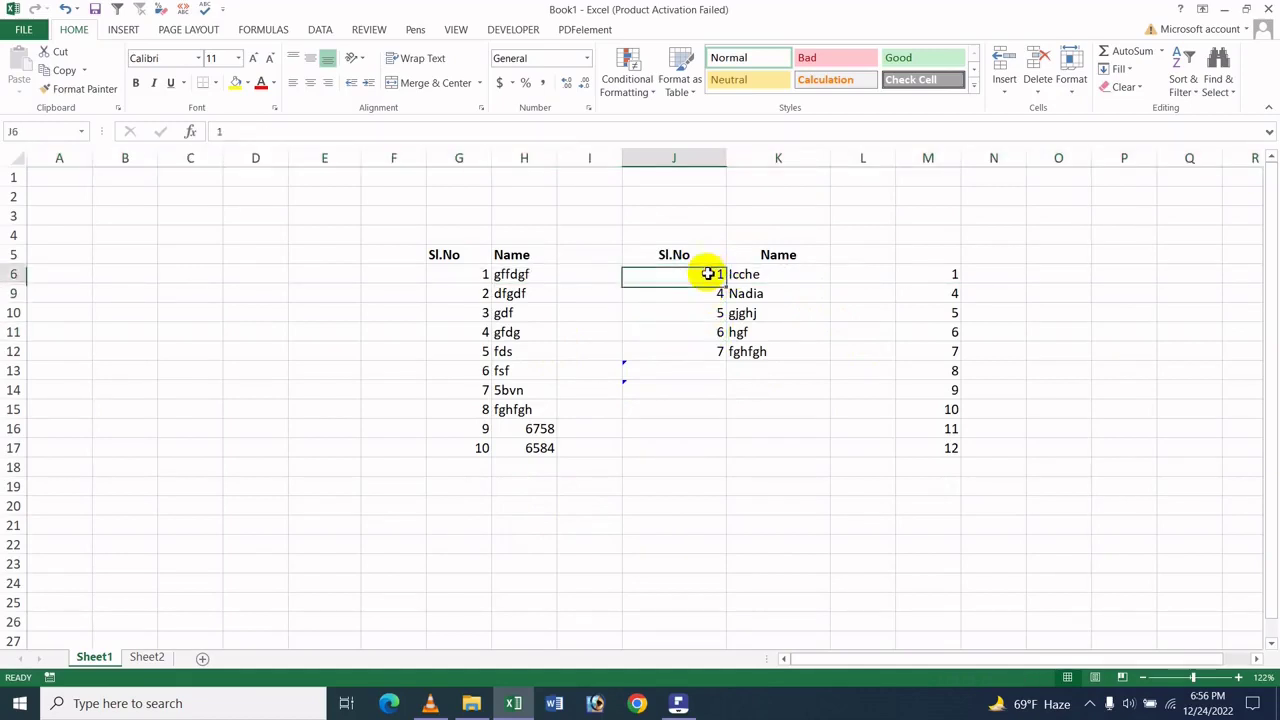
{"action": "left_click", "coordinate": [705, 294]}
{"action": "left_click", "coordinate": [713, 277]}
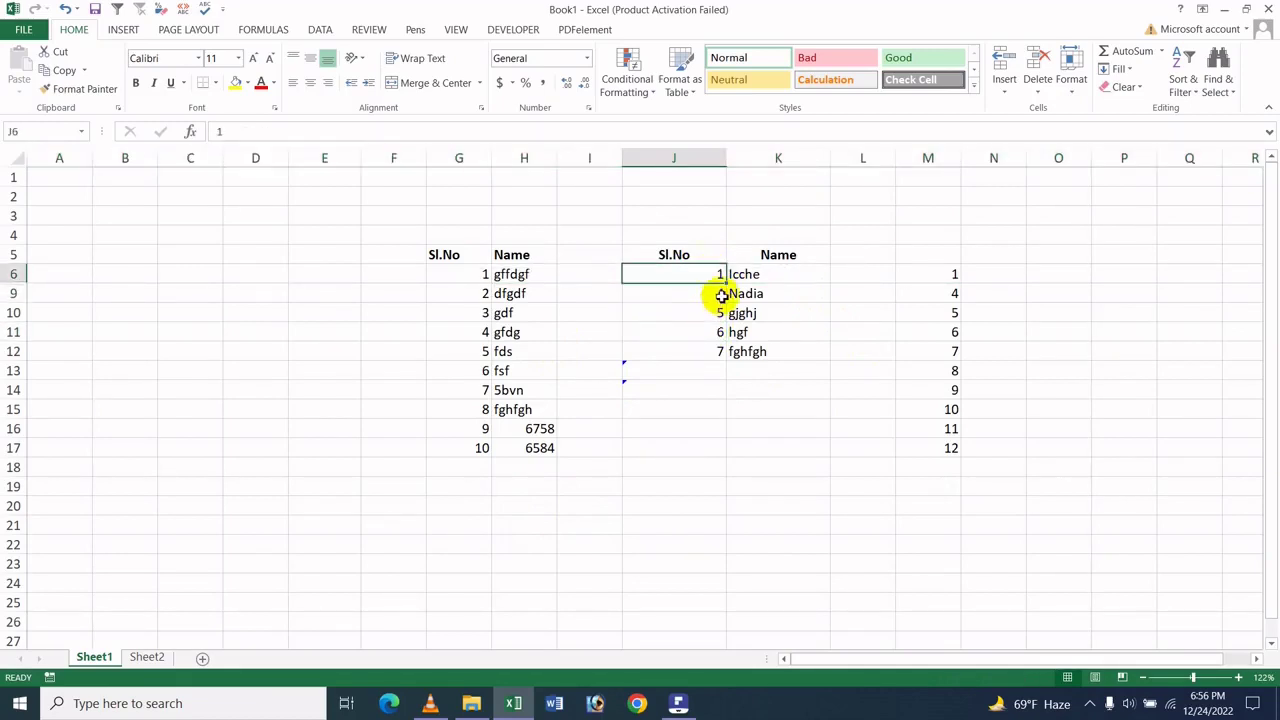
{"action": "left_click", "coordinate": [716, 294]}
{"action": "left_click", "coordinate": [707, 331]}
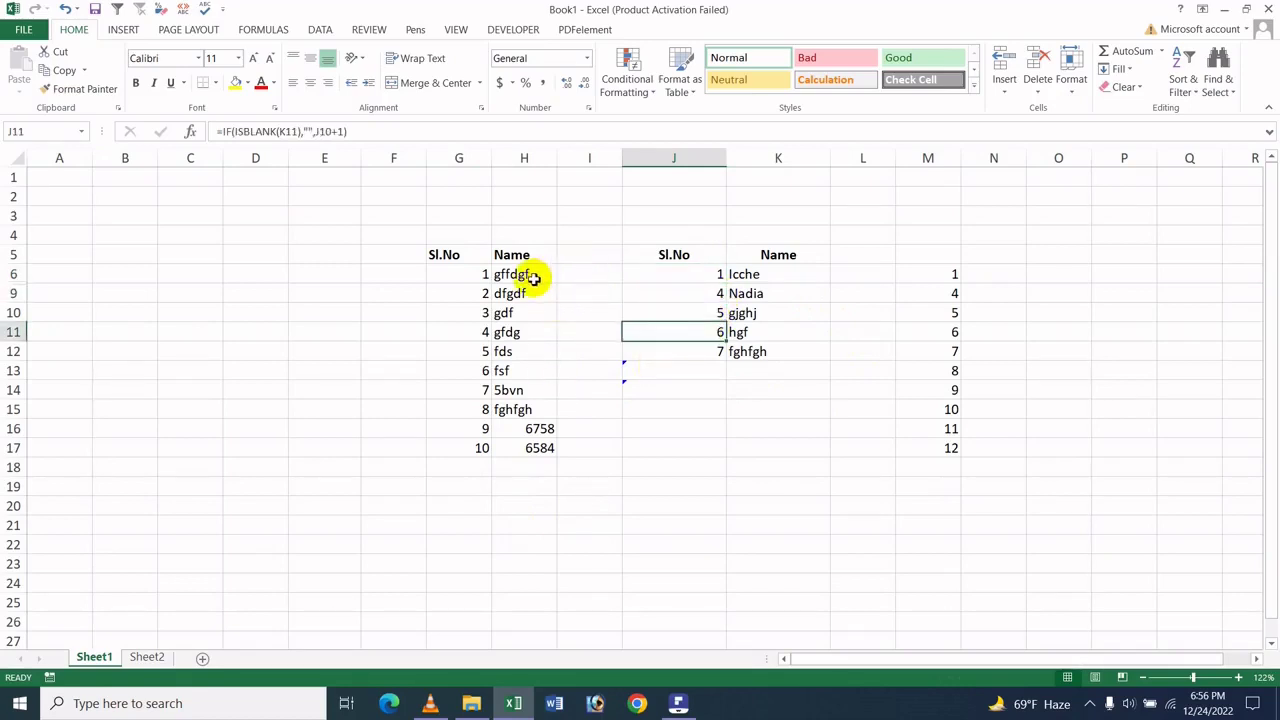
{"action": "left_click", "coordinate": [478, 274]}
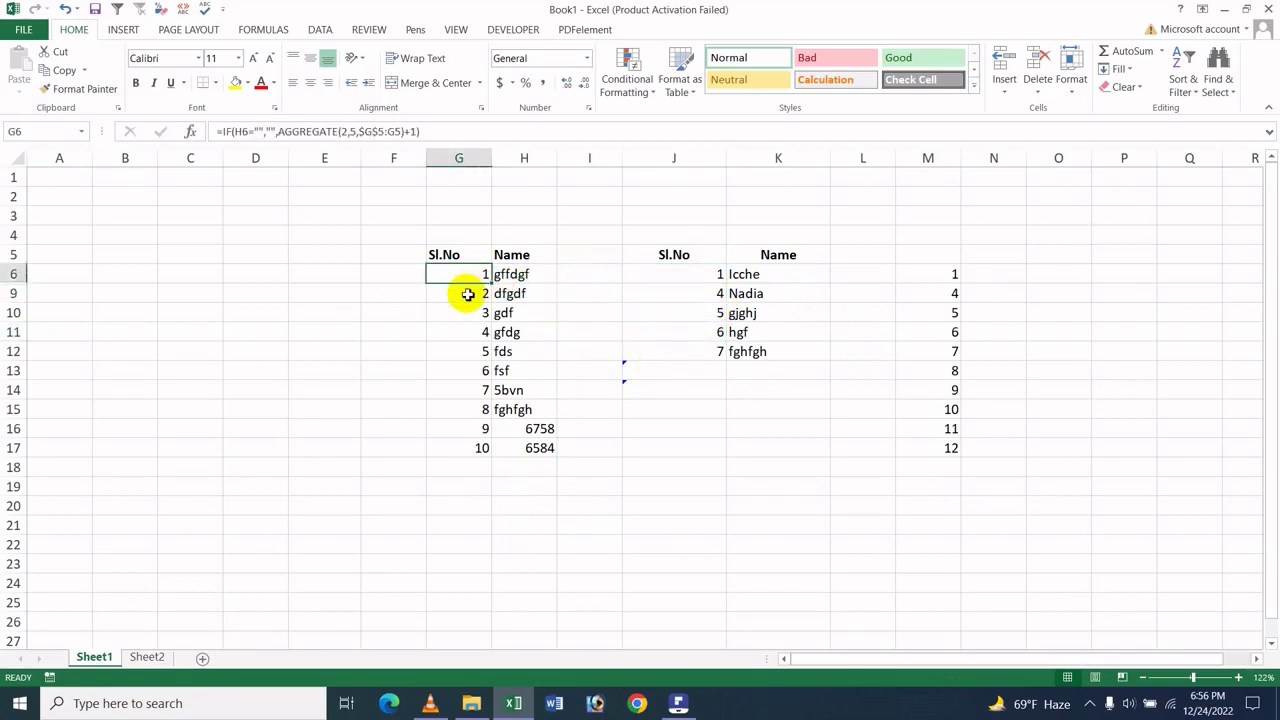
{"action": "left_click", "coordinate": [467, 294]}
{"action": "left_click", "coordinate": [471, 313]}
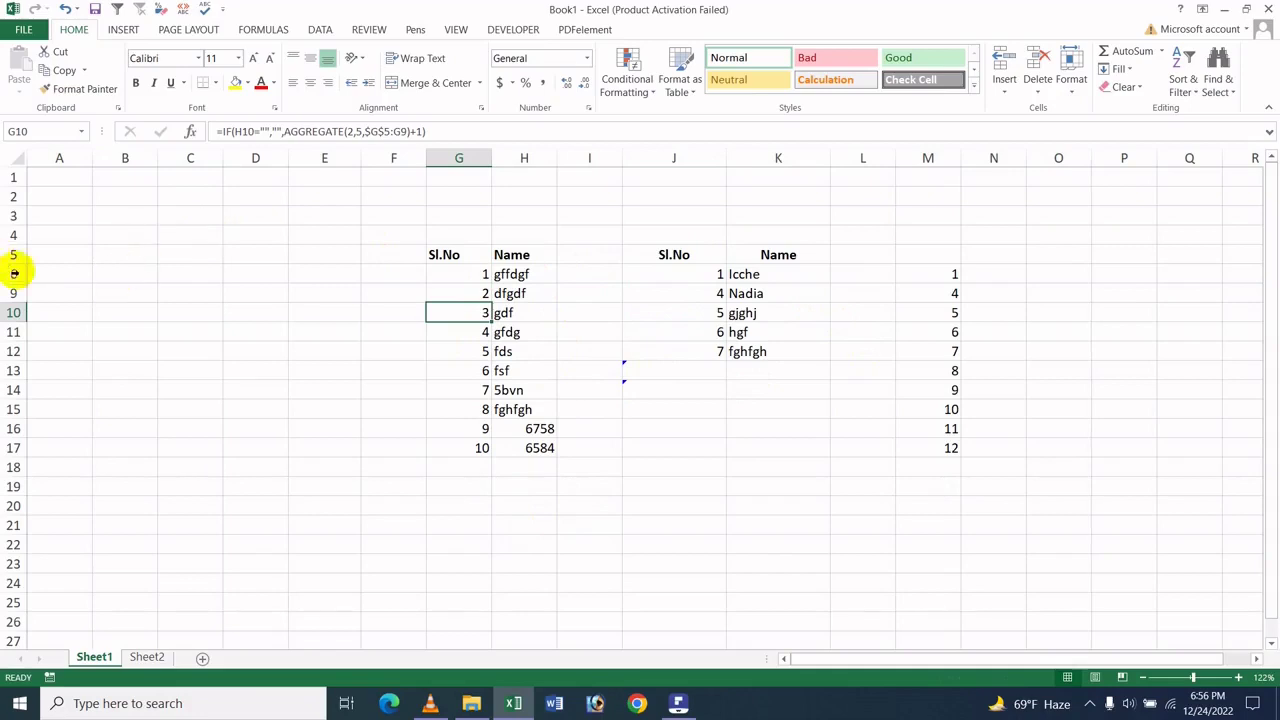
Undo hiding rows 7 and 8, and delete rows 7 to 9 to test both numbering methods
{"action": "double_click", "coordinate": [25, 272]}
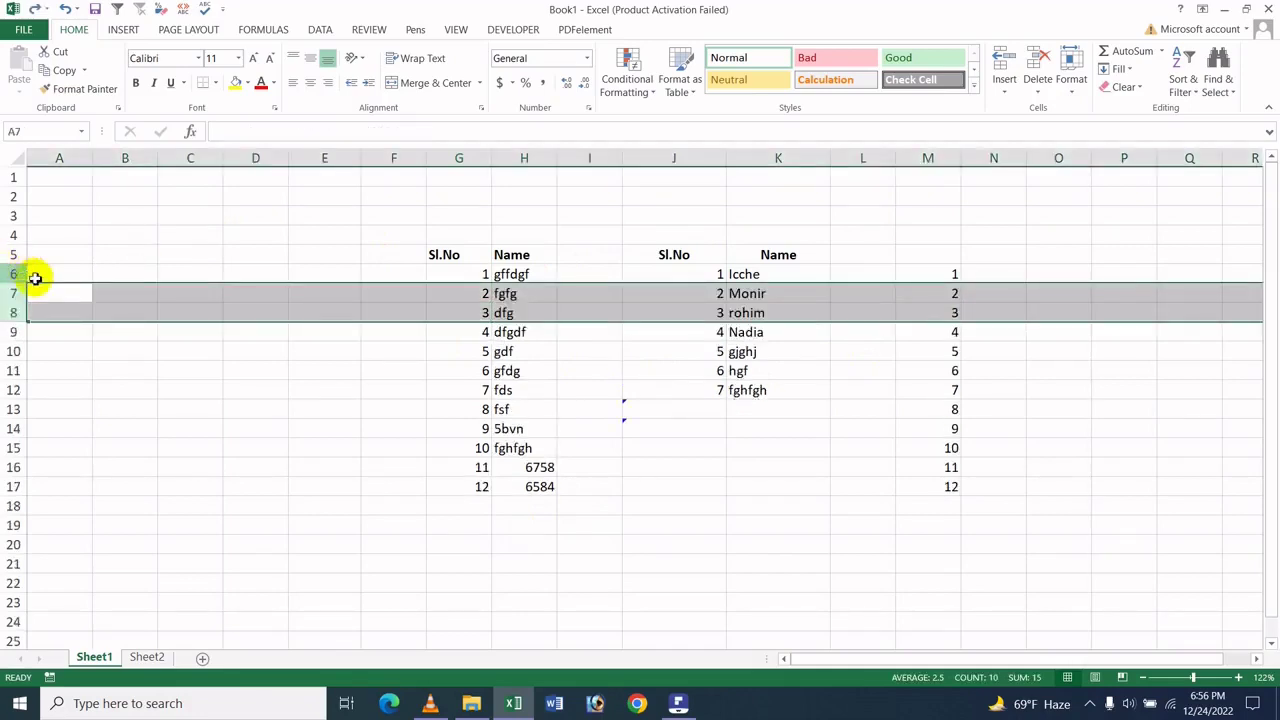
{"action": "left_click", "coordinate": [62, 430]}
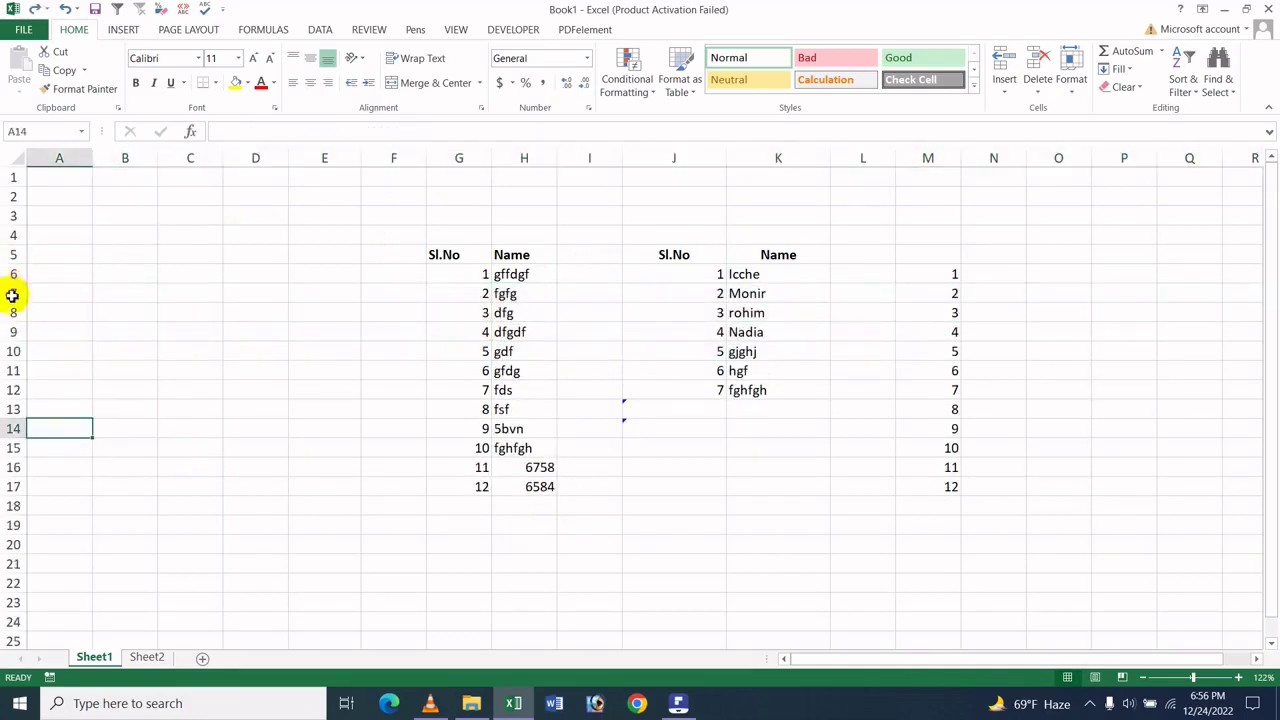
{"action": "left_click_drag", "start_coordinate": [12, 295], "coordinate": [14, 330]}
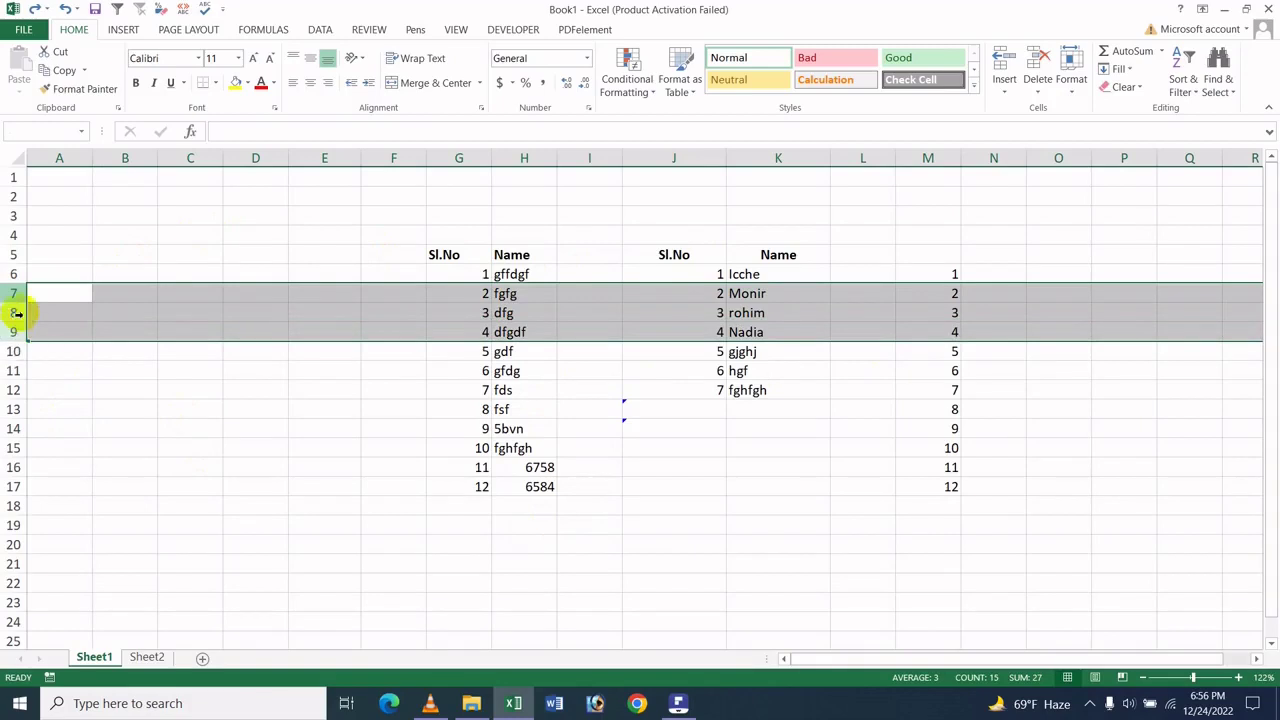
{"action": "right_click", "coordinate": [293, 318]}
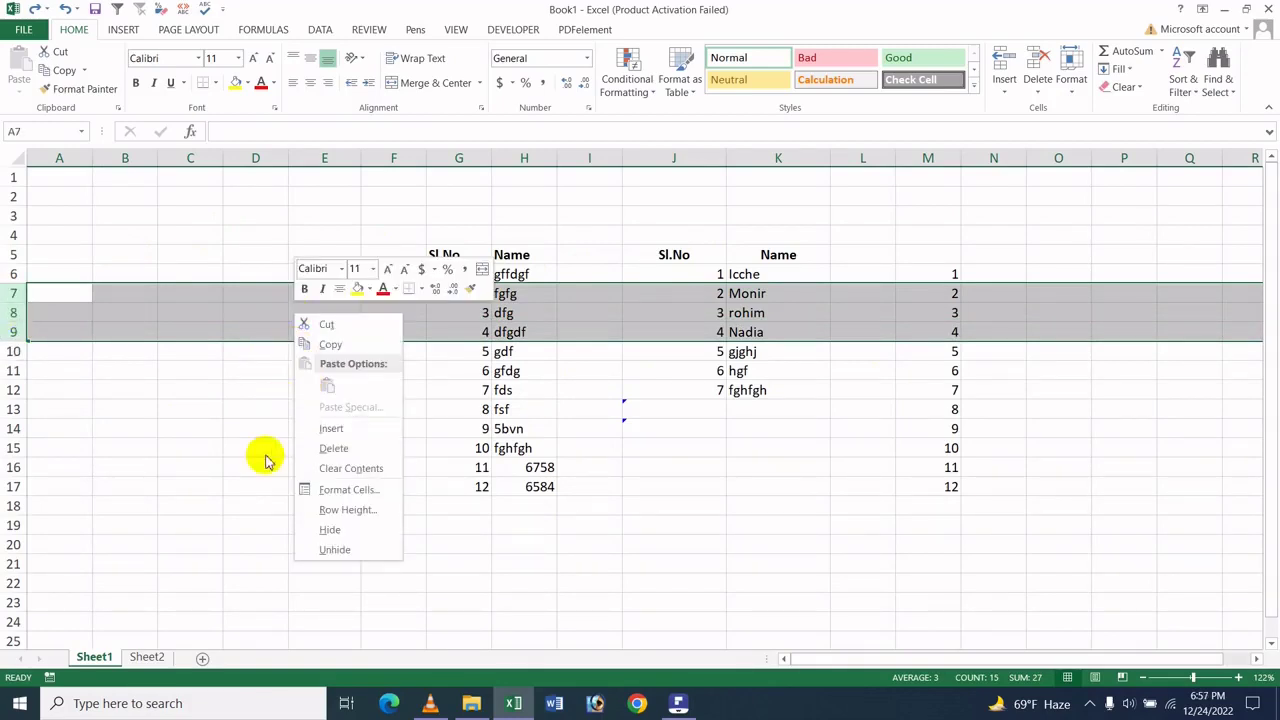
{"action": "left_click", "coordinate": [362, 450]}
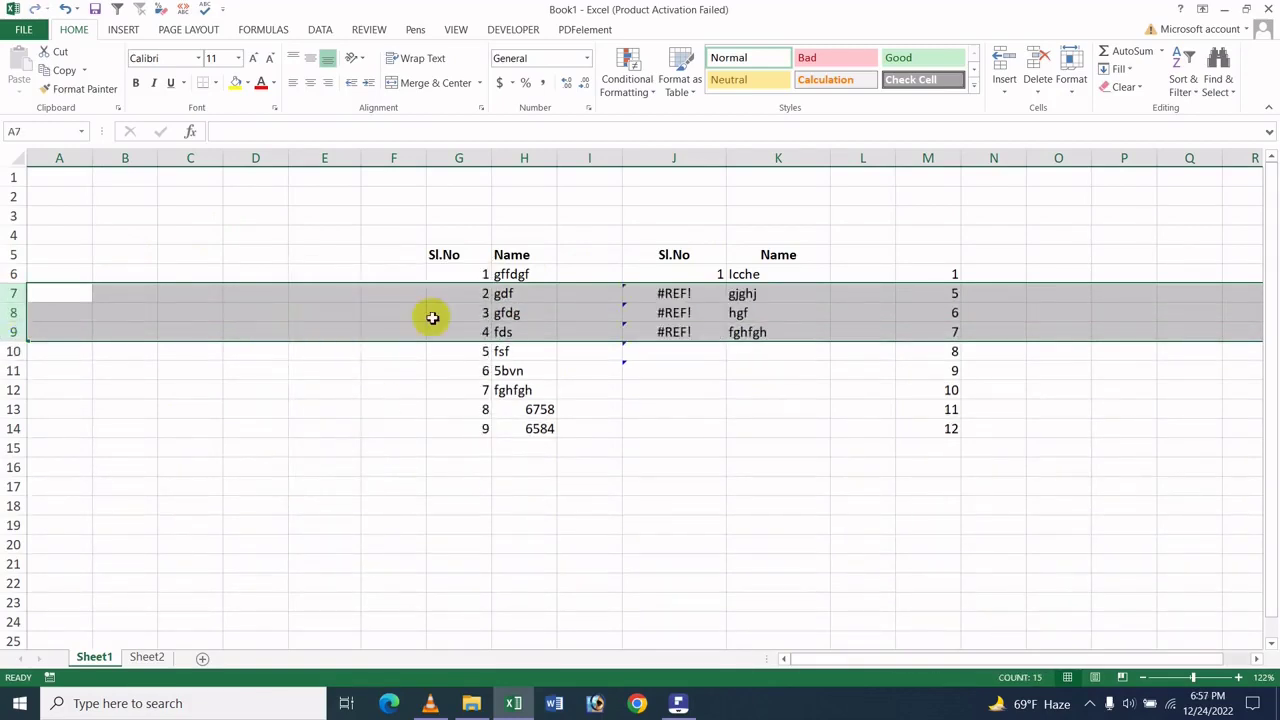
Compare the serial numbers and formulas in G6:G9 and J6:J8 following the row deletion
{"action": "left_click", "coordinate": [523, 351]}
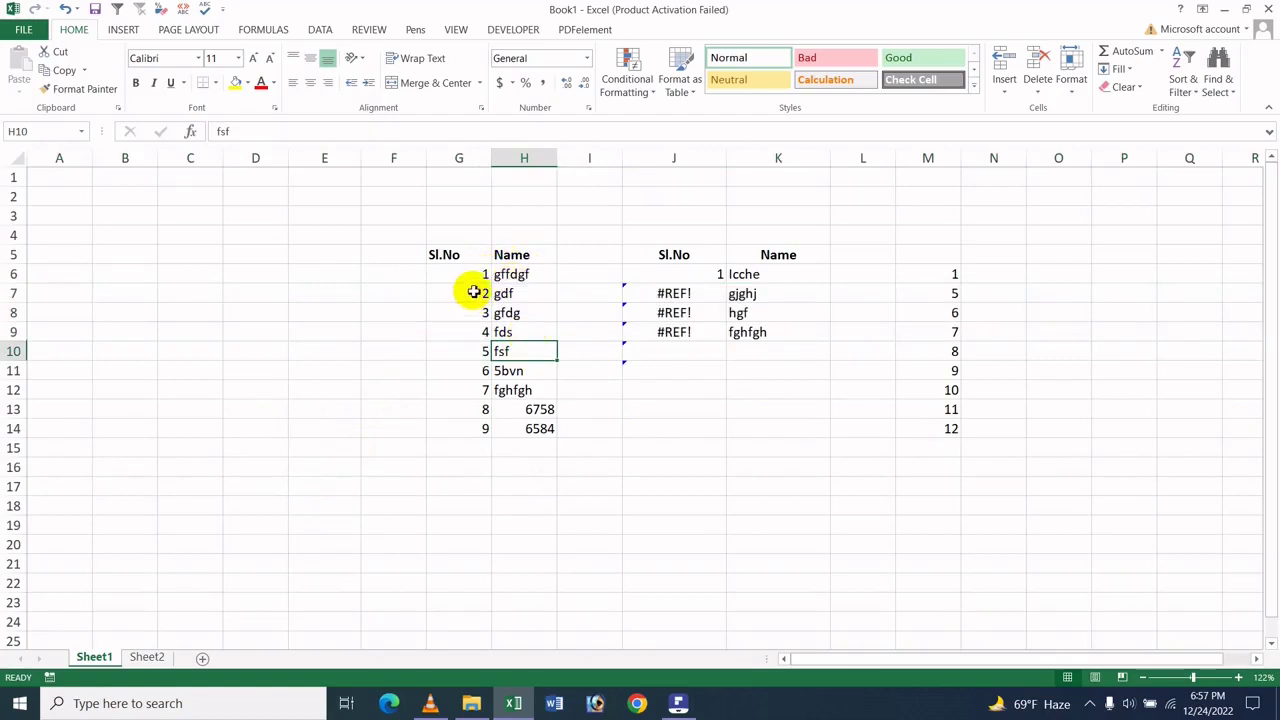
{"action": "left_click", "coordinate": [477, 279]}
{"action": "left_click", "coordinate": [480, 295]}
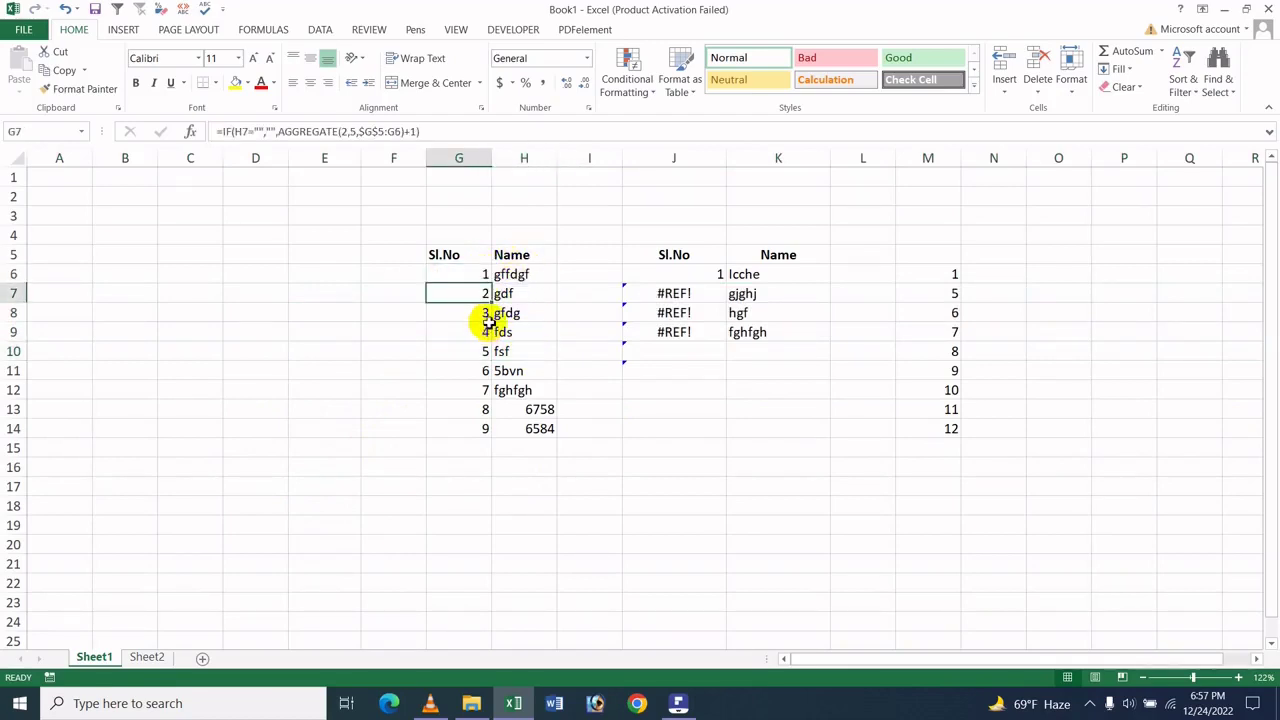
{"action": "left_click", "coordinate": [486, 314]}
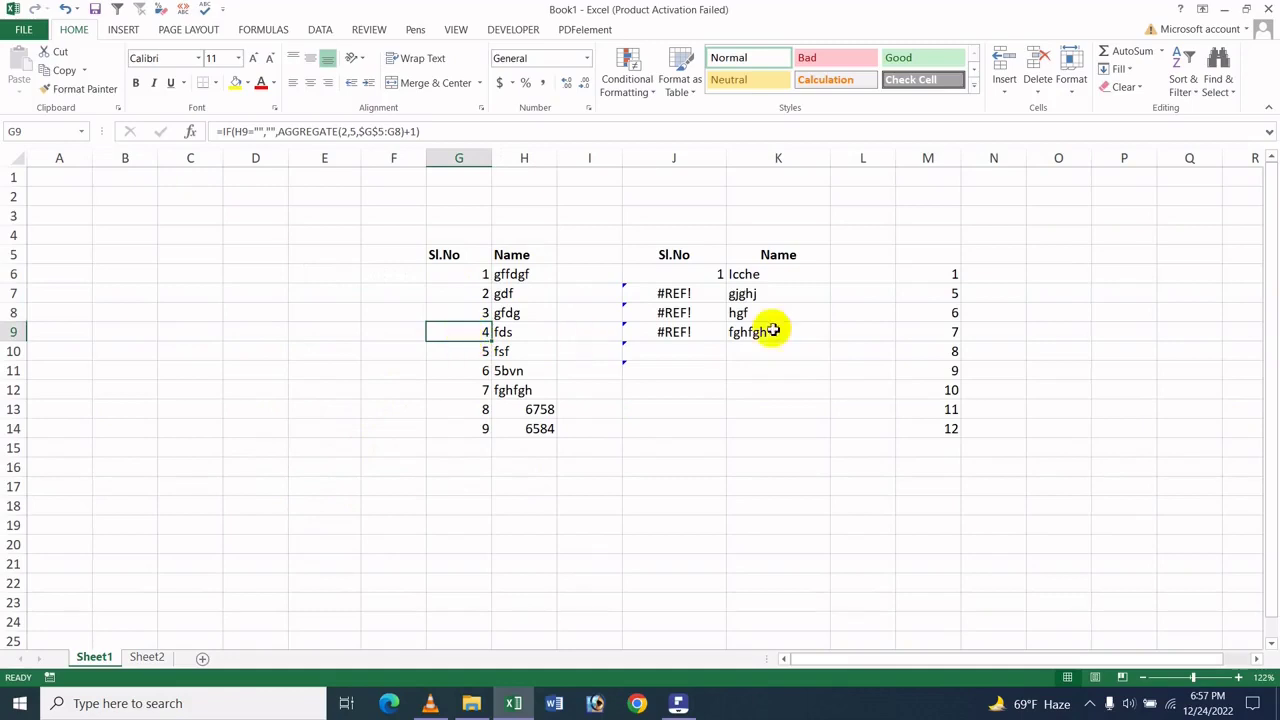
{"action": "left_click", "coordinate": [689, 308]}
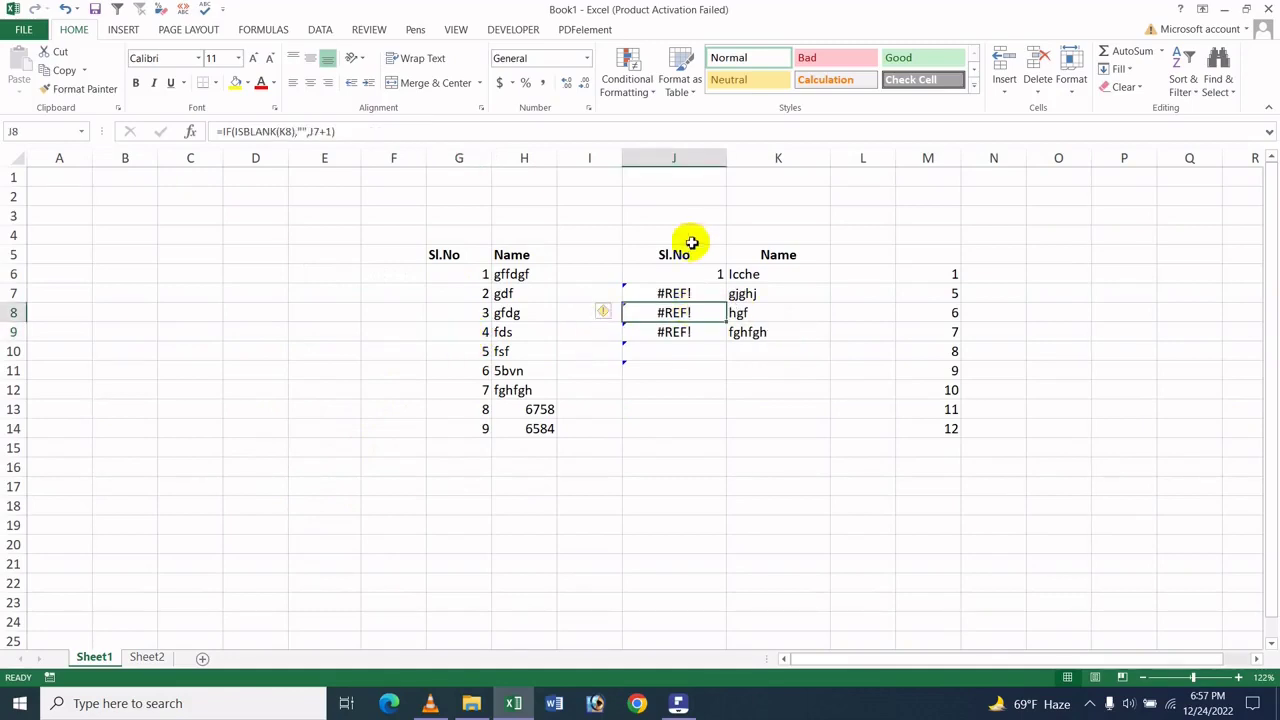
{"action": "left_click", "coordinate": [677, 279]}
{"action": "left_click", "coordinate": [665, 311]}
{"action": "left_click", "coordinate": [677, 283]}
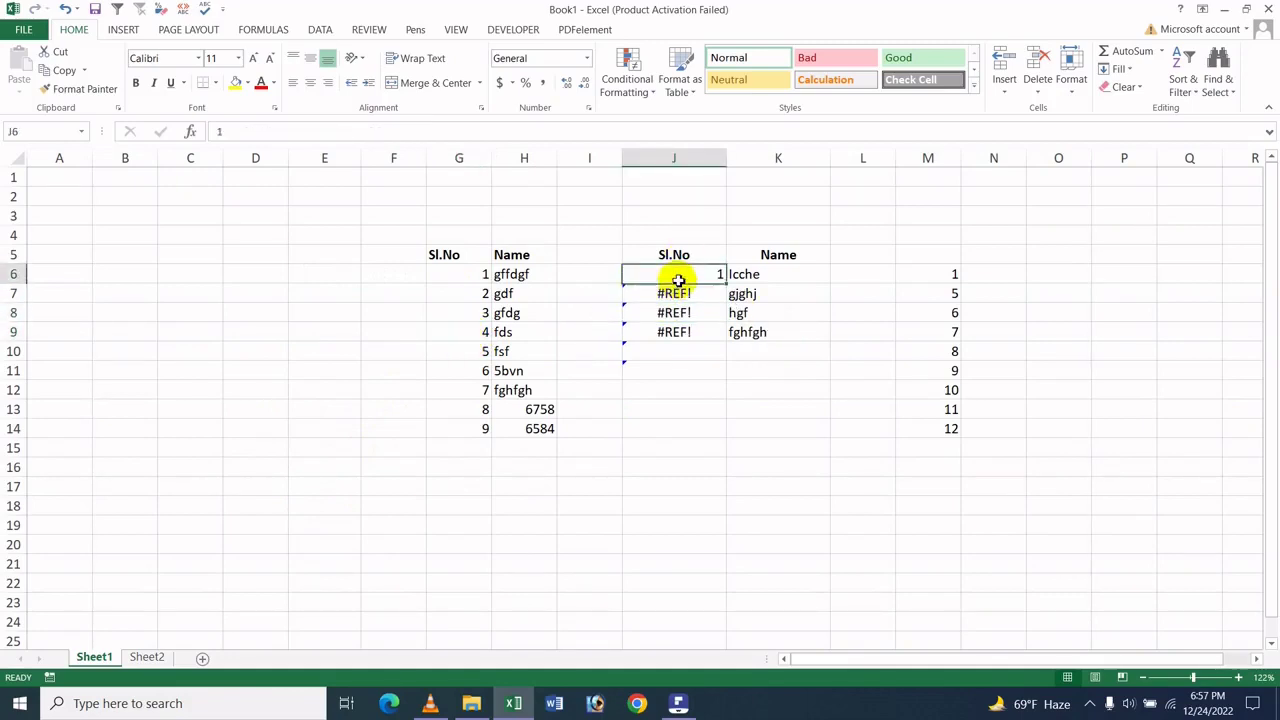
{"action": "left_click", "coordinate": [677, 310]}
{"action": "left_click", "coordinate": [686, 272]}
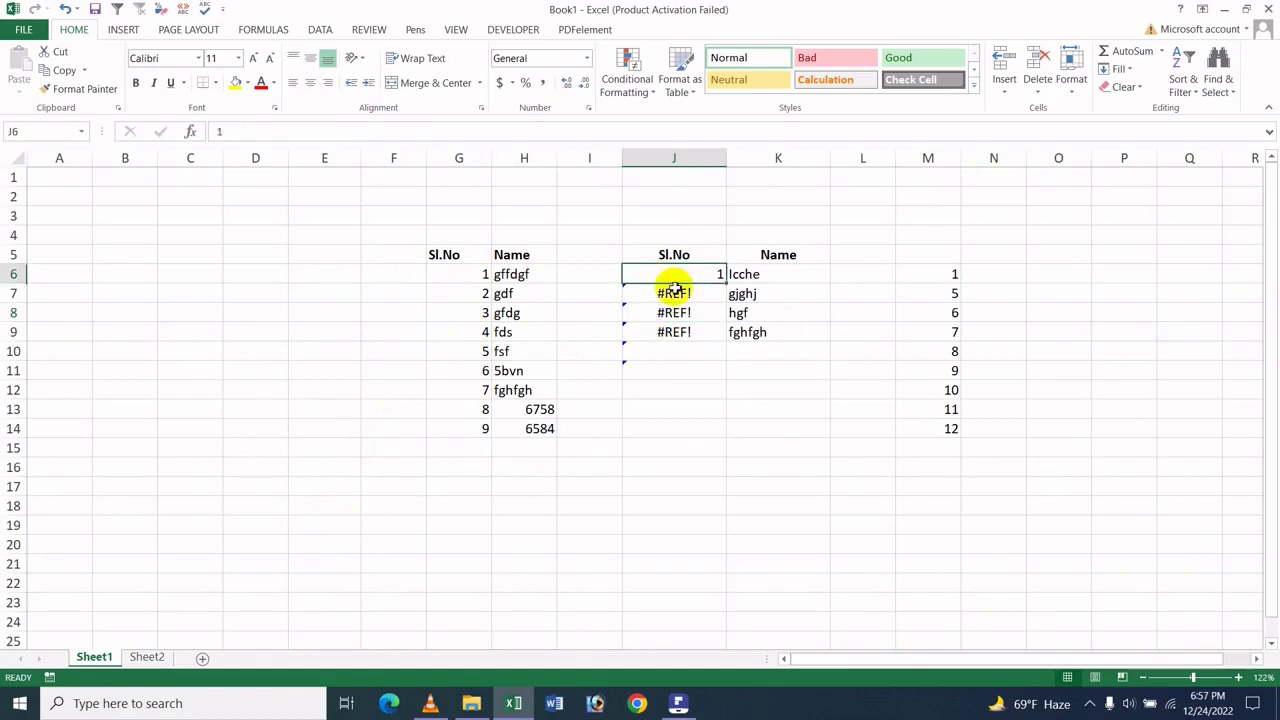
{"action": "left_click", "coordinate": [665, 313]}
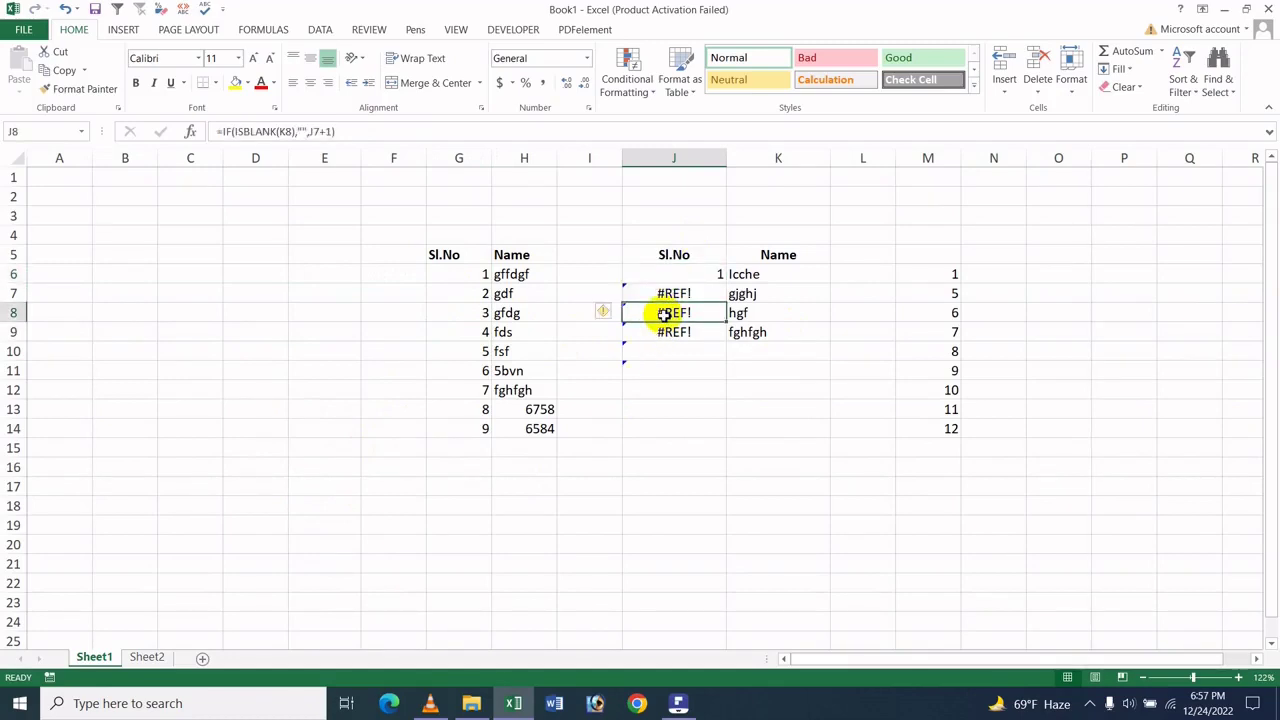
Undo the deletion of rows 7 to 9
{"action": "key", "text": "ctrl+z"}
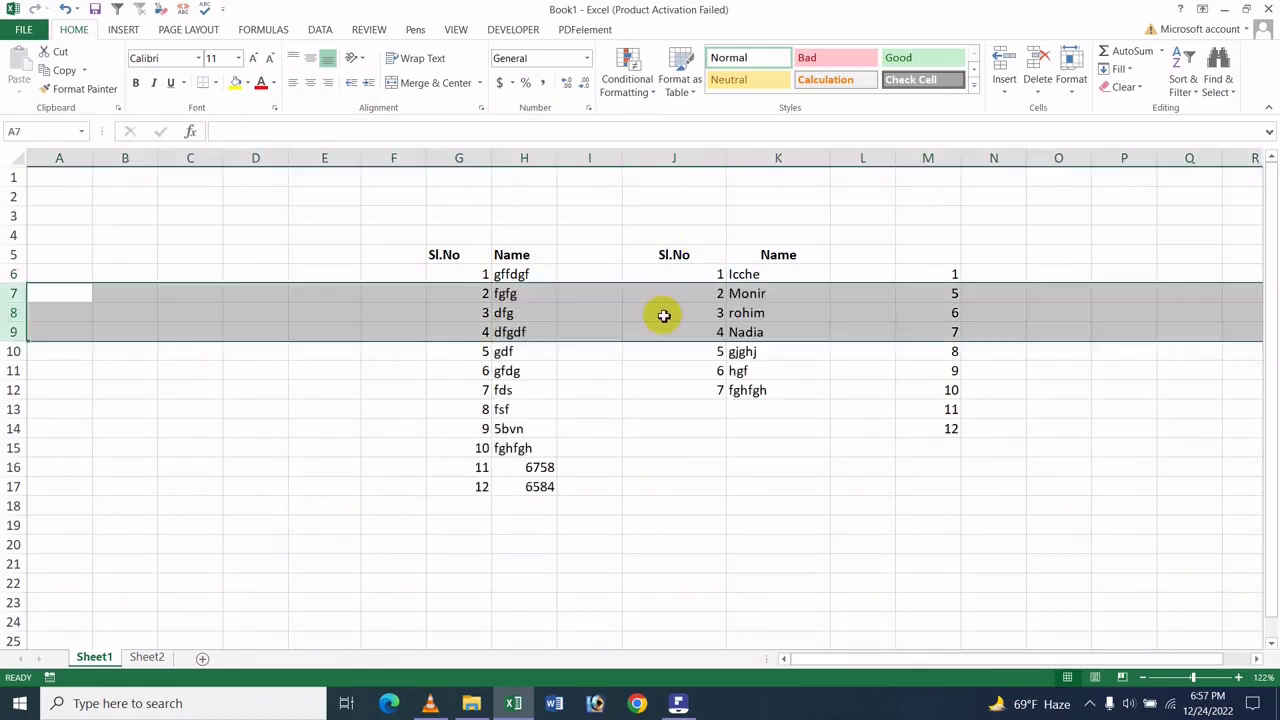
{"action": "key", "text": "ctrl+z"}
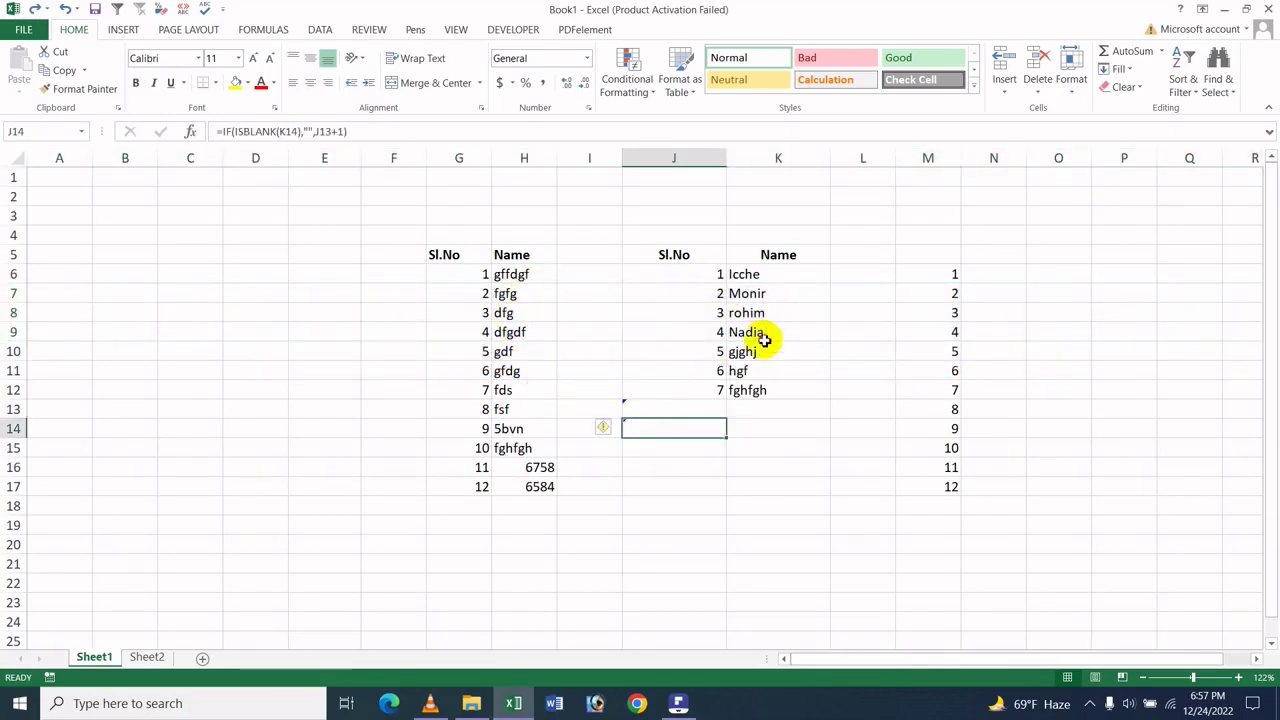
{"action": "left_click_drag", "start_coordinate": [766, 337], "coordinate": [766, 378]}
{"action": "left_click_drag", "start_coordinate": [743, 310], "coordinate": [727, 393]}
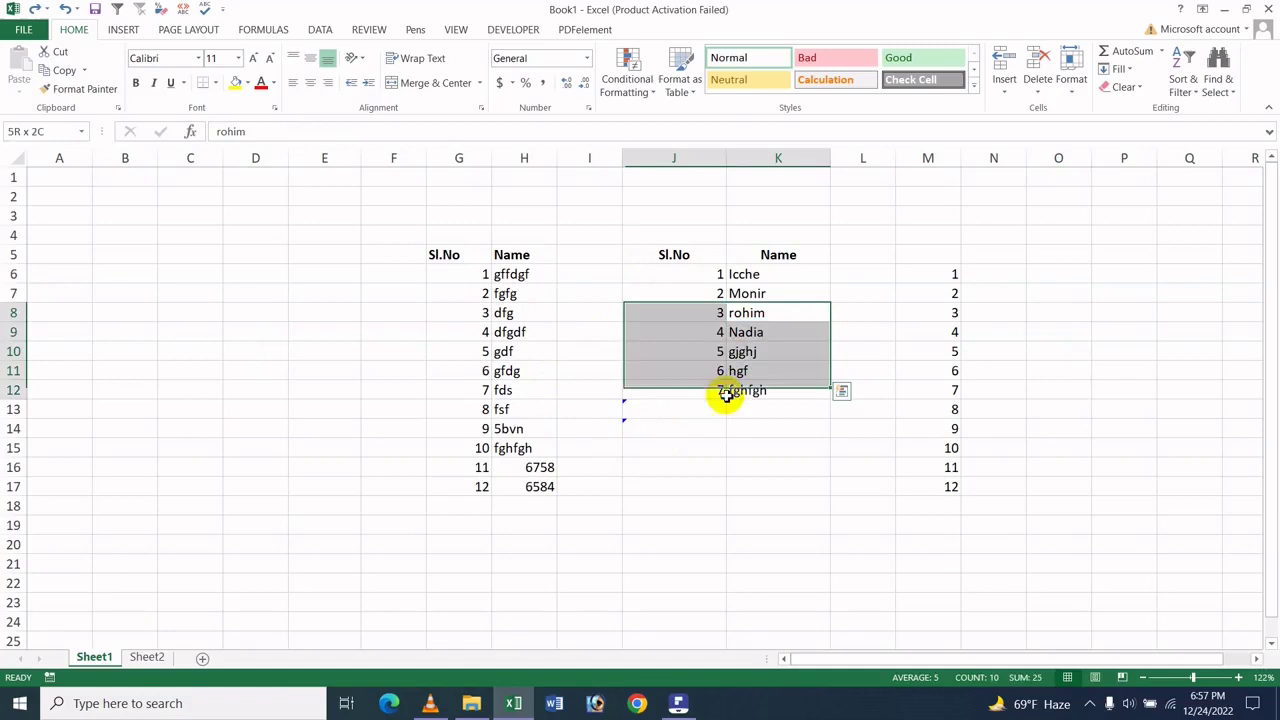
{"action": "left_click", "coordinate": [731, 330]}
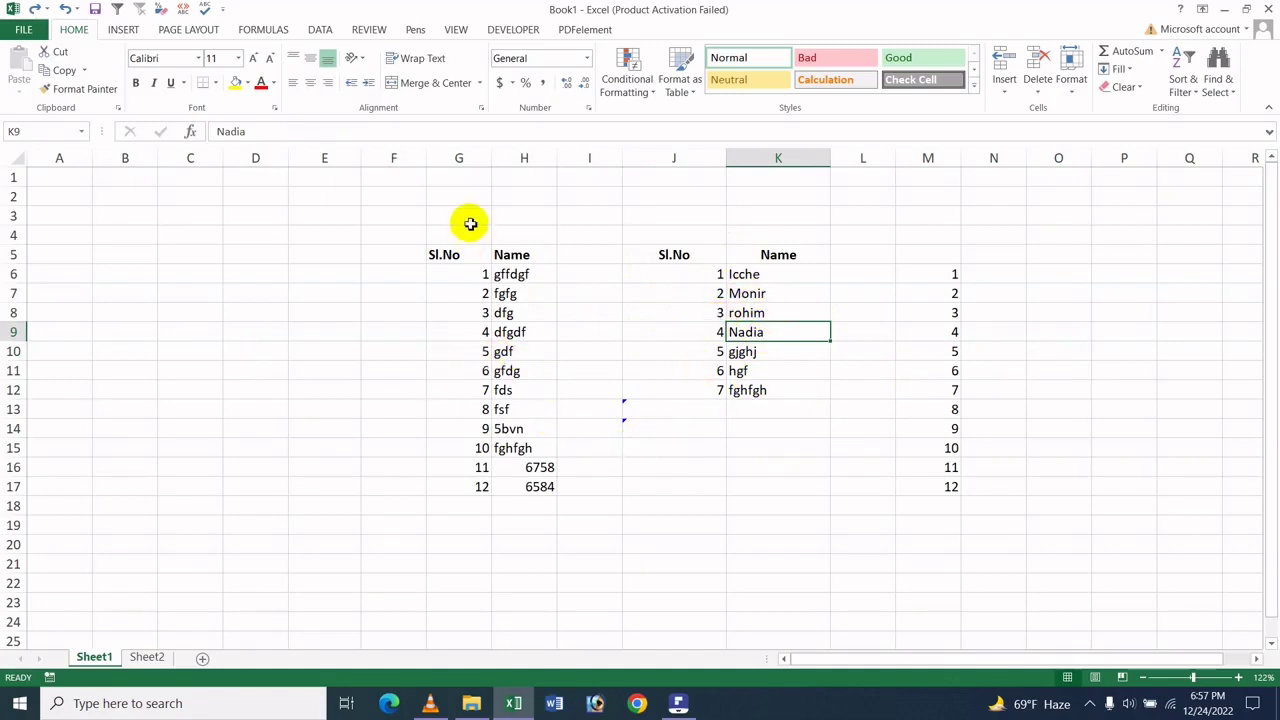
{"action": "left_click", "coordinate": [838, 373]}
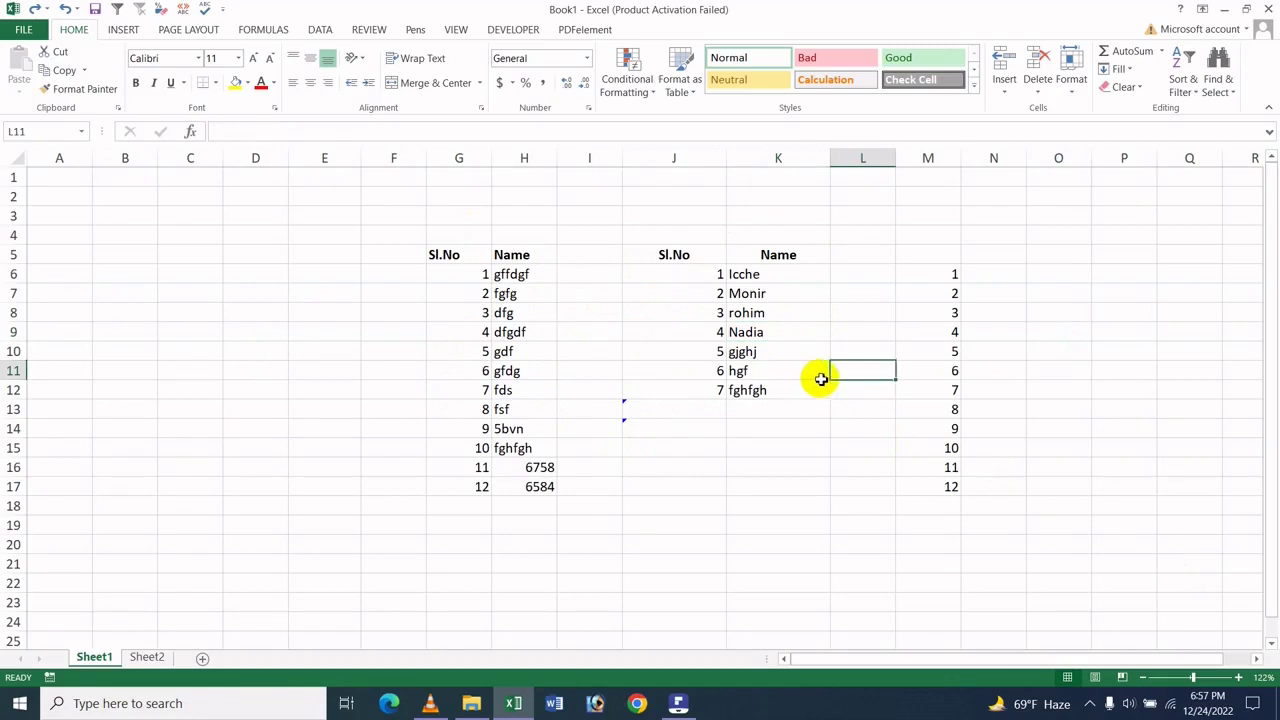
Switch to PDFelement to show the PDF with the tutorial title
{"action": "left_click", "coordinate": [675, 706]}
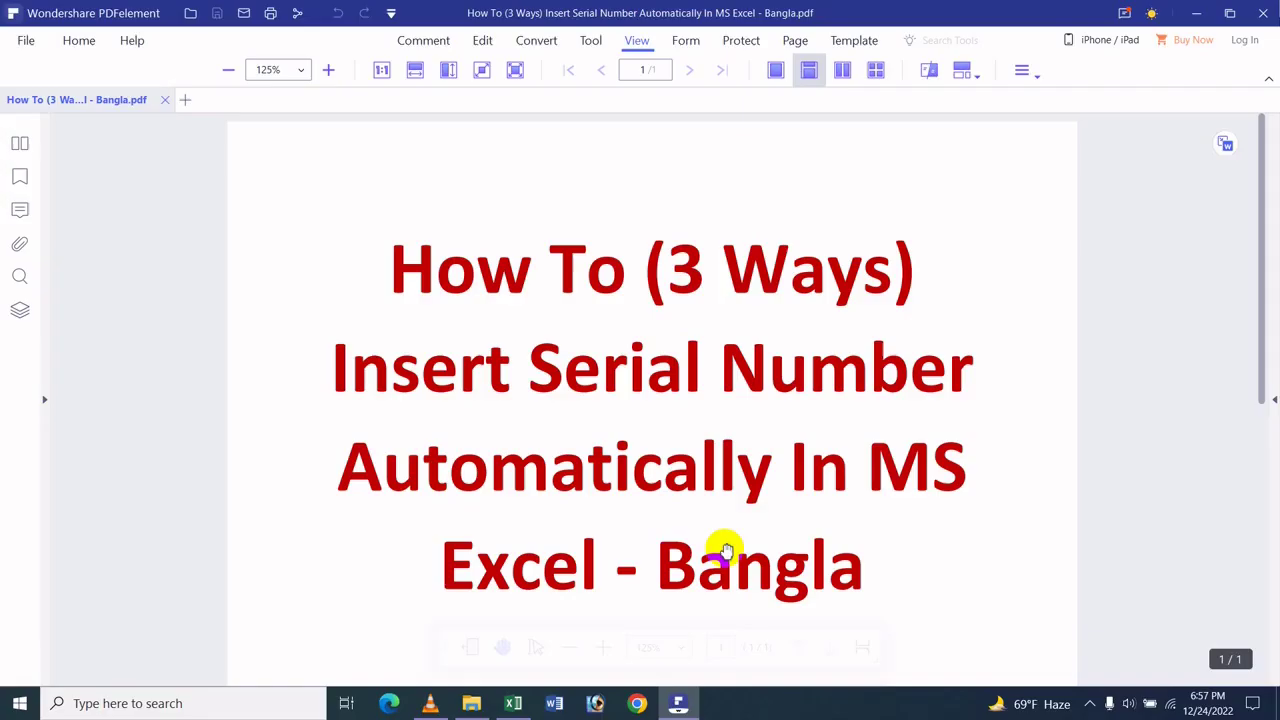